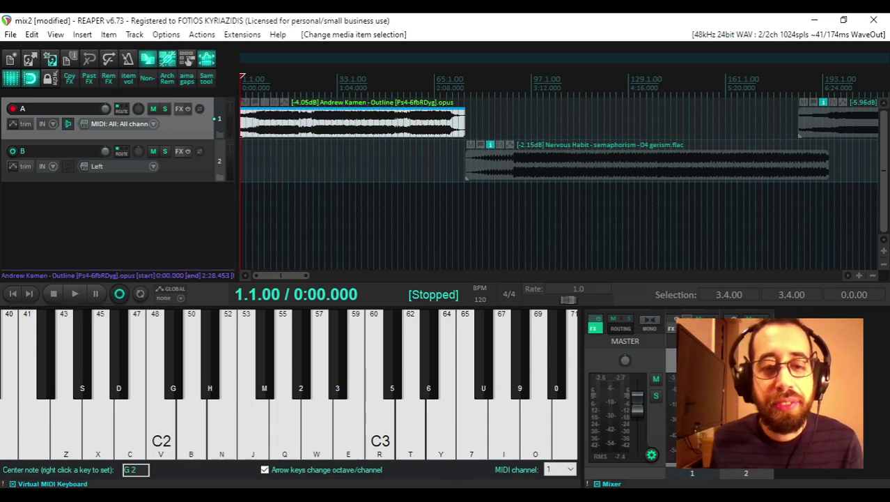
pyautogui.moveTo(515, 414)
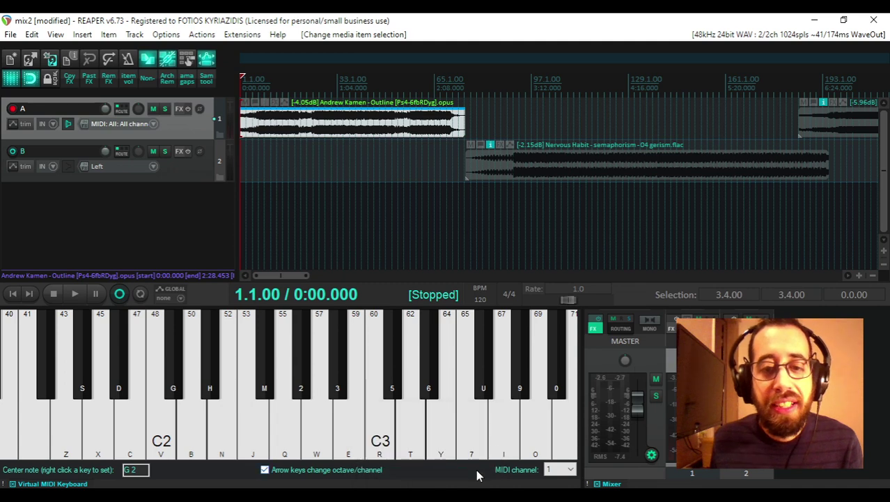
pyautogui.hotkey('alt', 'Tab')
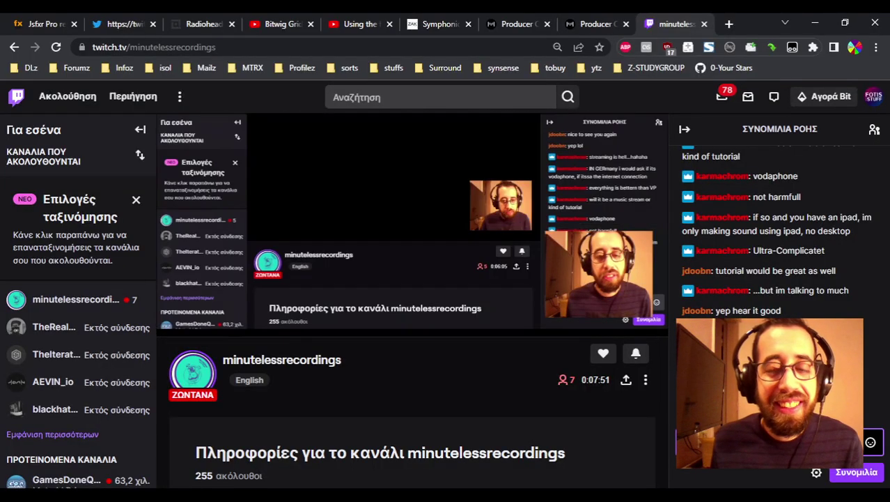
pyautogui.hotkey('alt', 'Tab')
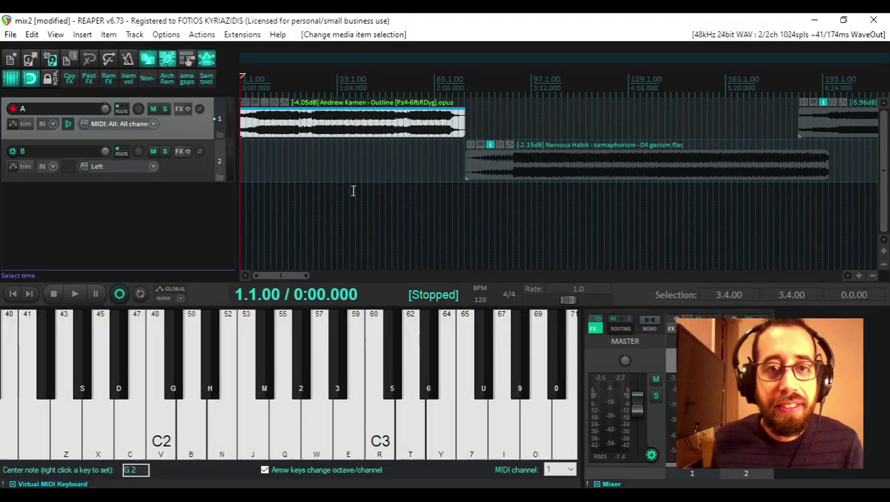
pyautogui.scroll(-10, 354, 190)
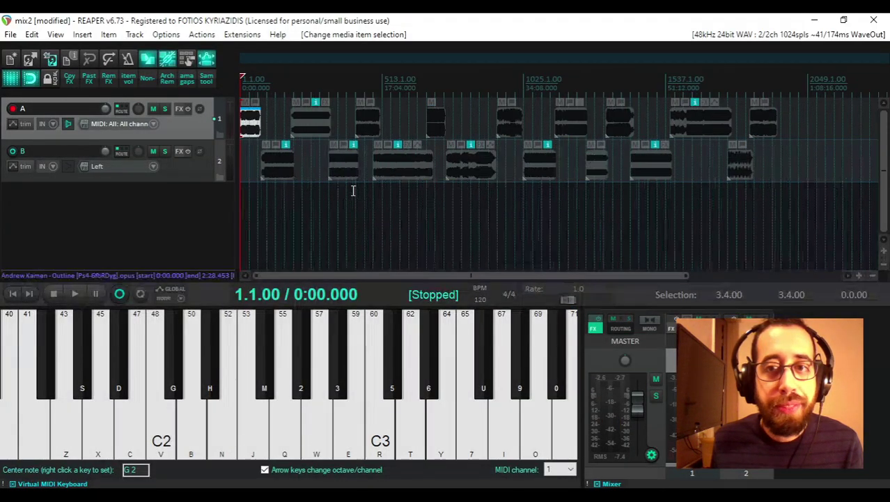
pyautogui.scroll(10, 353, 190)
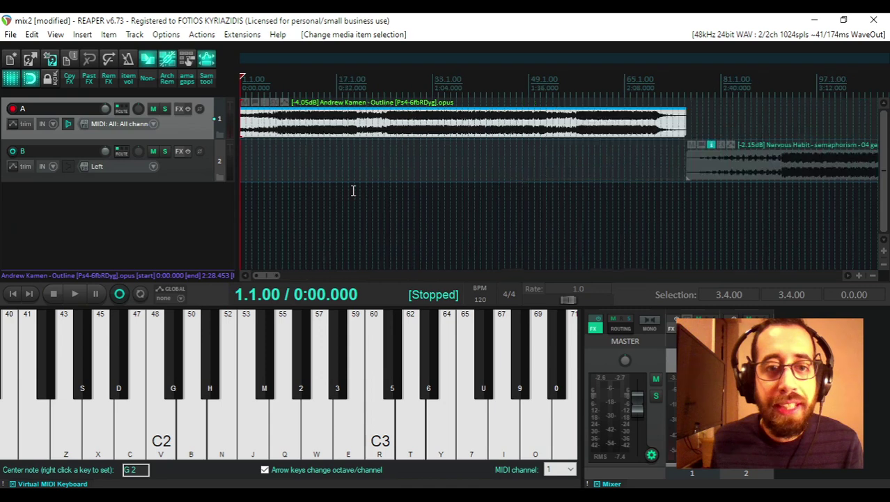
pyautogui.scroll(-2, 353, 191)
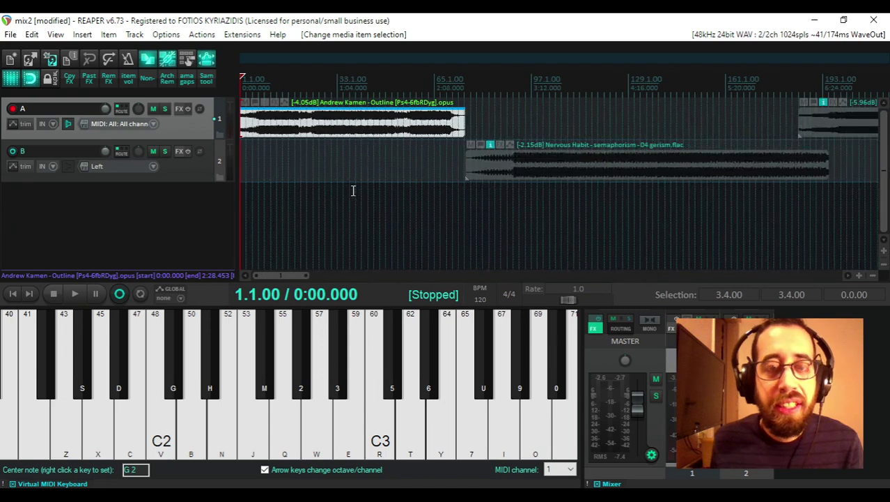
# - Place the edit cursor at the project start and start playback
pyautogui.click(380, 168)
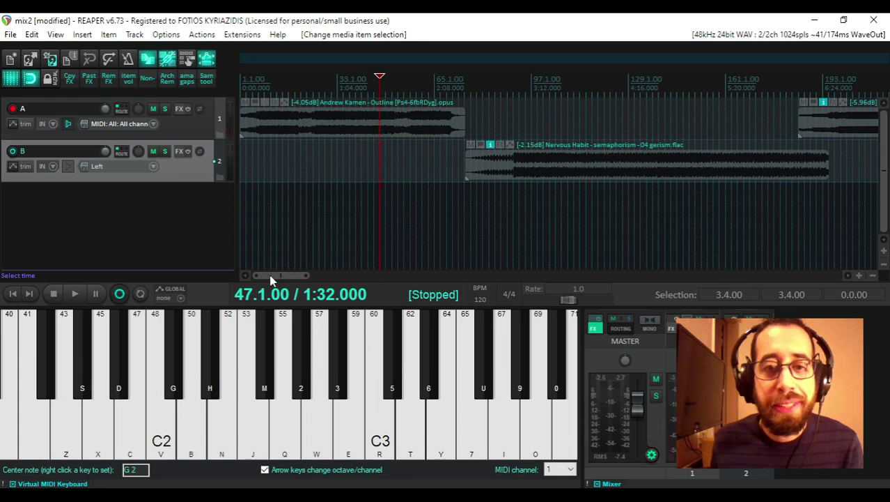
pyautogui.moveTo(272, 276); pyautogui.dragTo(200, 276)
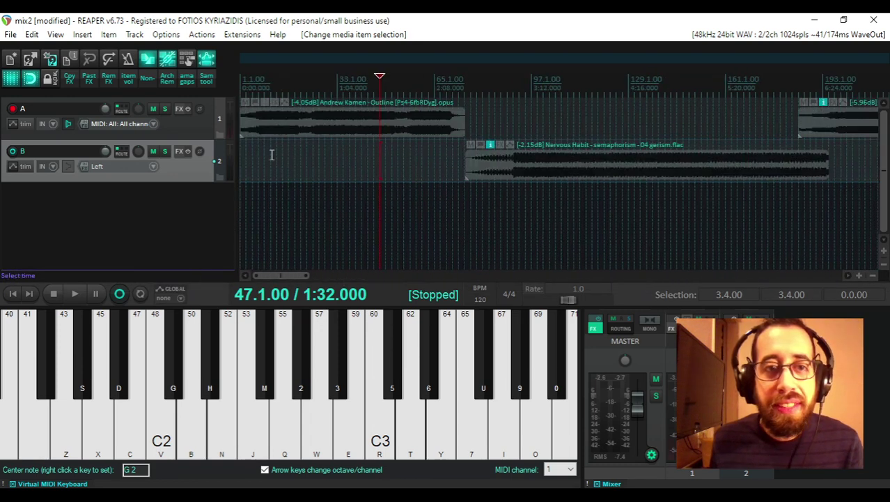
pyautogui.moveTo(271, 154); pyautogui.dragTo(242, 167)
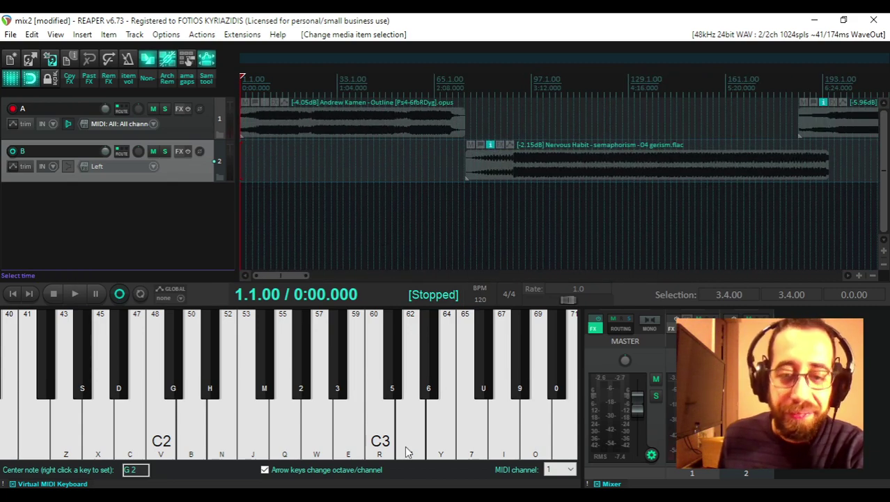
pyautogui.hotkey('alt', 'Tab')
pyautogui.hotkey('alt', 'Tab')
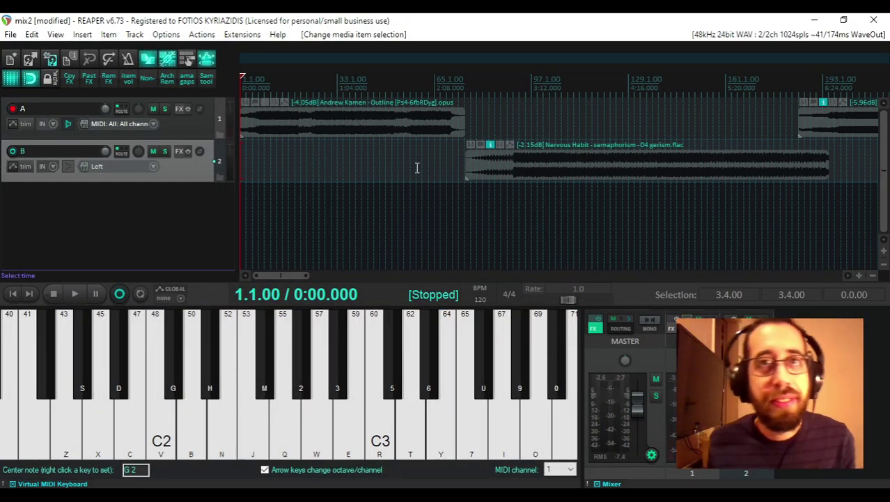
pyautogui.scroll(2, 417, 167)
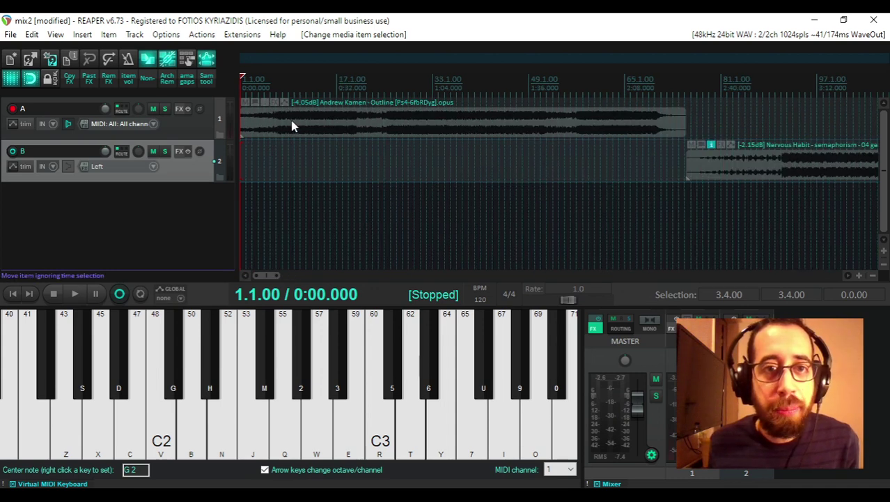
pyautogui.press('space')
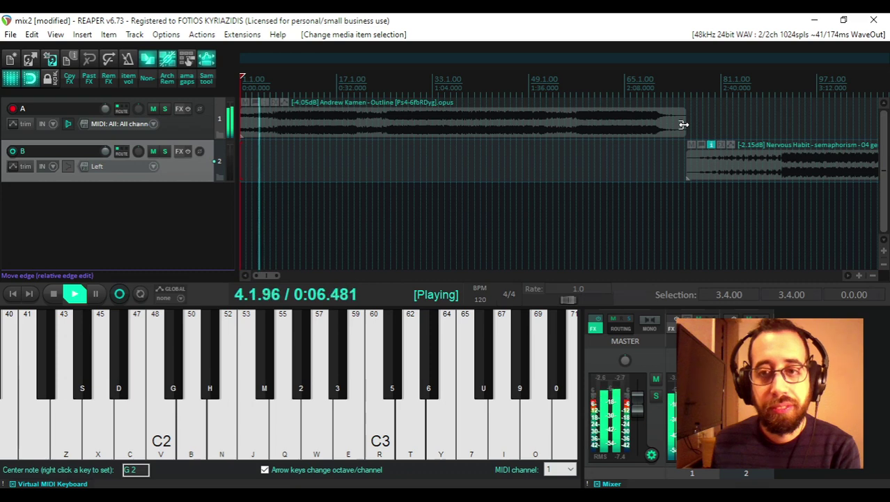
# - Add a short fade-out to the end of the Outline item on track A
pyautogui.moveTo(685, 114); pyautogui.dragTo(674, 113)
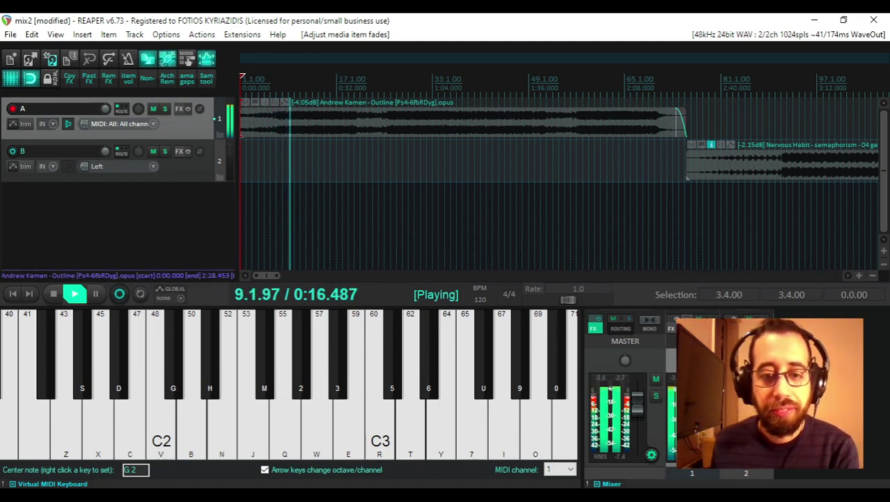
pyautogui.moveTo(428, 501)
pyautogui.click(425, 446)
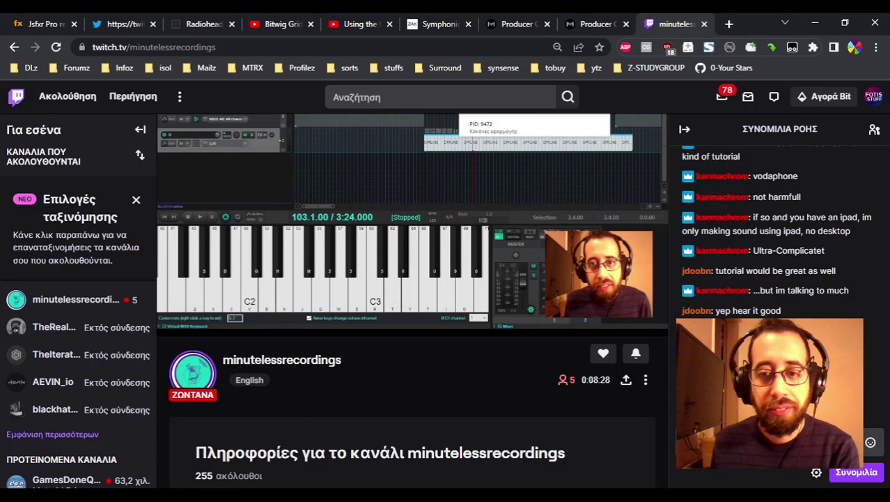
pyautogui.hotkey('alt', 'Tab')
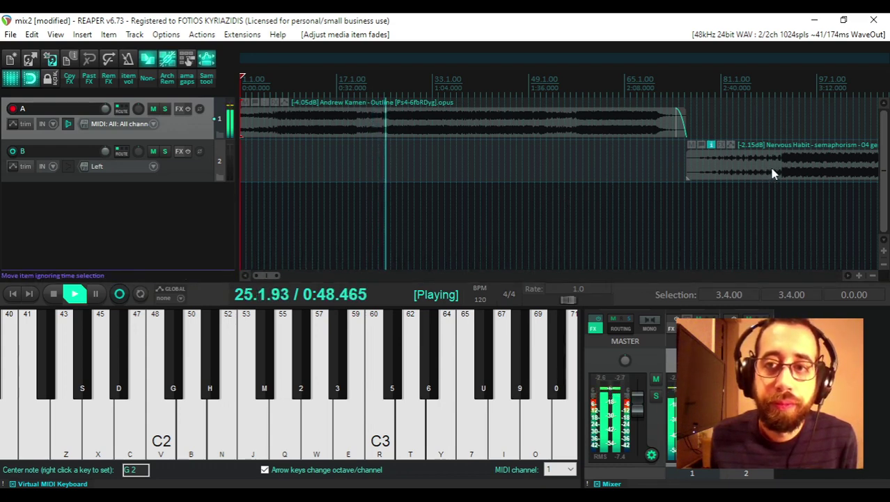
# - Move the semaphorism item on track B earlier to start at 2:14.000, overlapping the end of the Outline item
pyautogui.moveTo(769, 170); pyautogui.dragTo(728, 181)
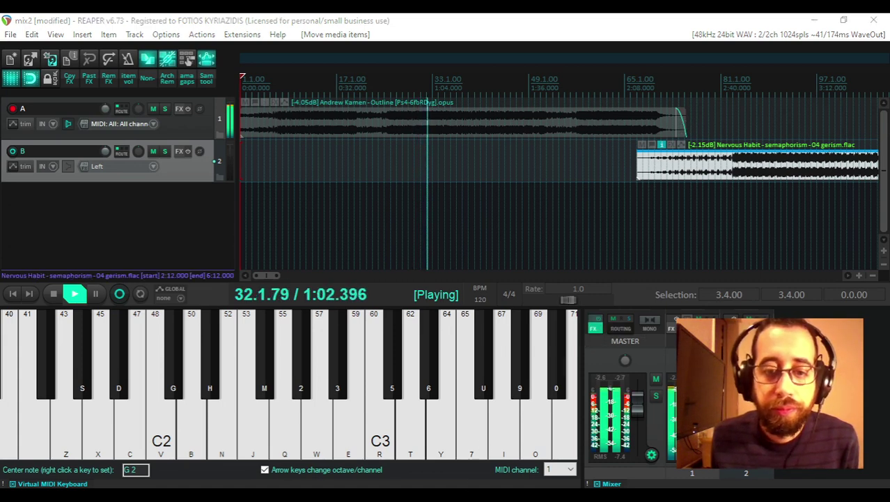
pyautogui.hotkey('alt', 'Tab')
pyautogui.hotkey('alt', 'Tab')
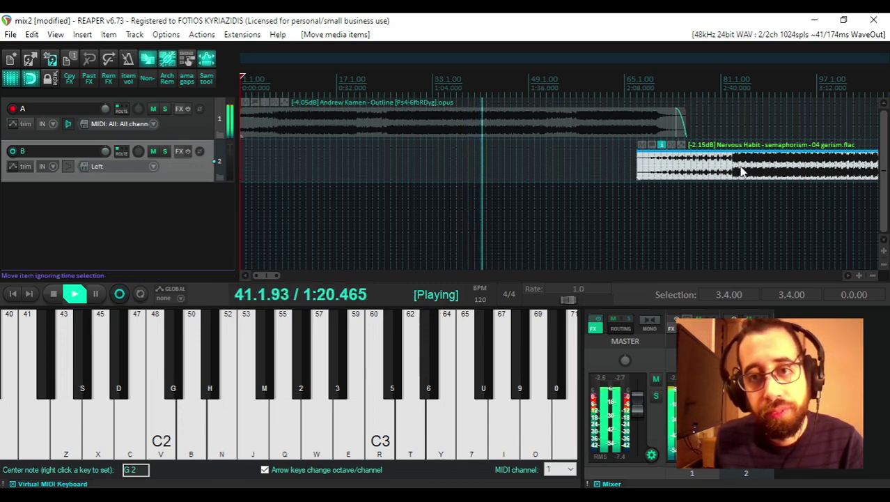
pyautogui.moveTo(742, 171); pyautogui.dragTo(753, 171)
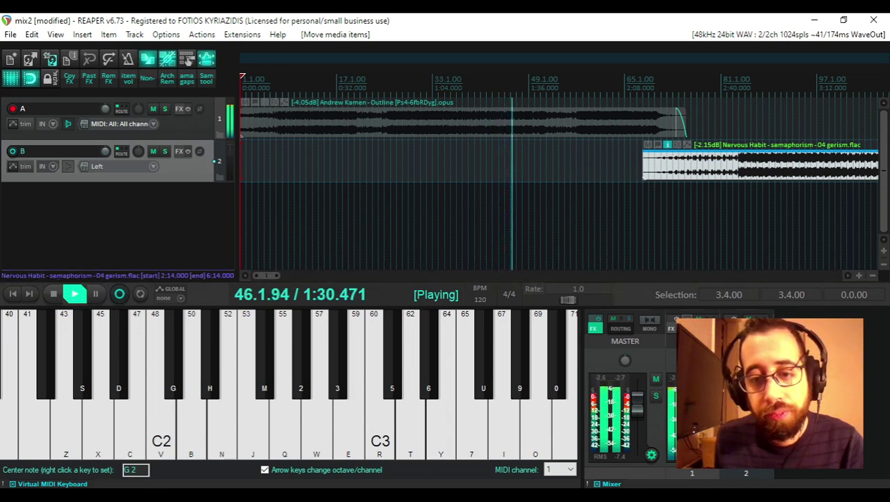
pyautogui.rightClick(632, 488)
pyautogui.click(650, 198)
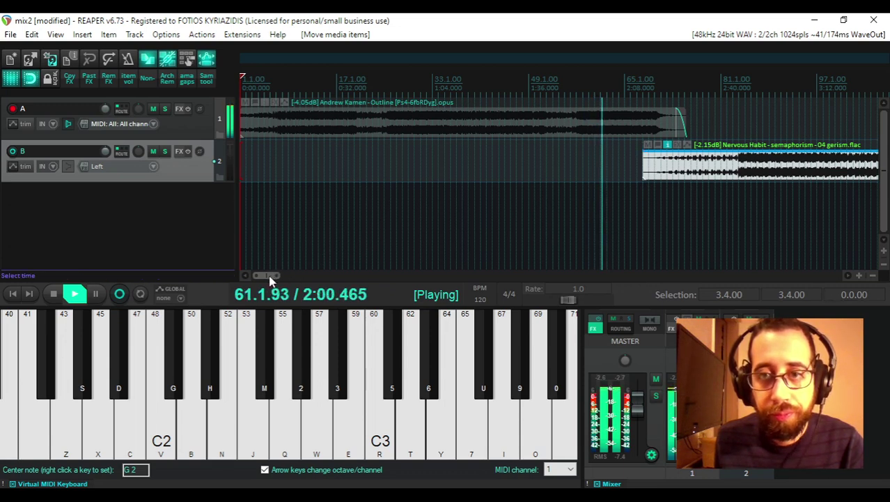
# - Add a fade-in to the start of the semaphorism item and lengthen the fade-out of the Outline item
pyautogui.moveTo(272, 280); pyautogui.dragTo(282, 280)
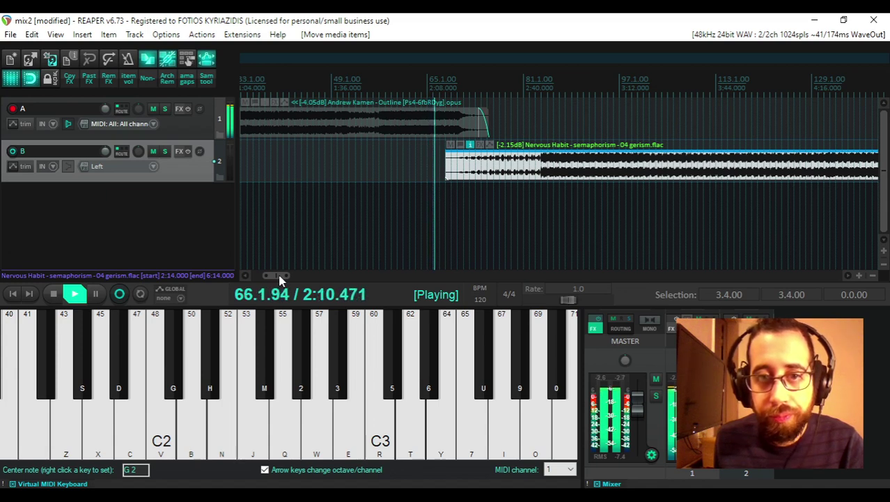
pyautogui.moveTo(446, 151); pyautogui.dragTo(471, 154)
pyautogui.moveTo(487, 114); pyautogui.dragTo(460, 121)
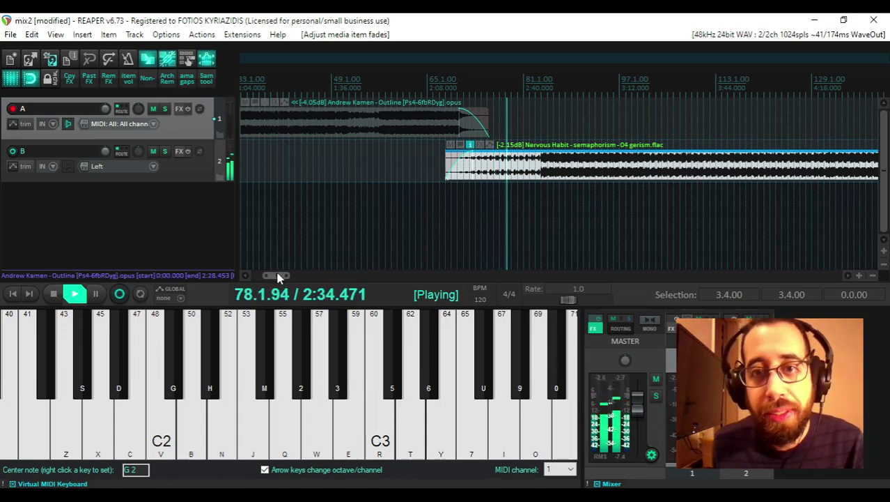
# - Add a short fade-out to the end of the semaphorism item on track B
pyautogui.moveTo(277, 276); pyautogui.dragTo(283, 276)
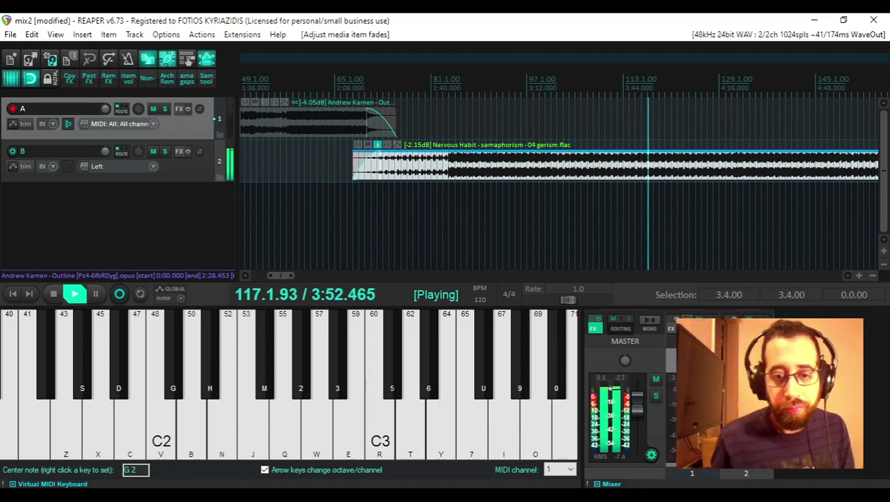
pyautogui.hotkey('alt', 'Tab')
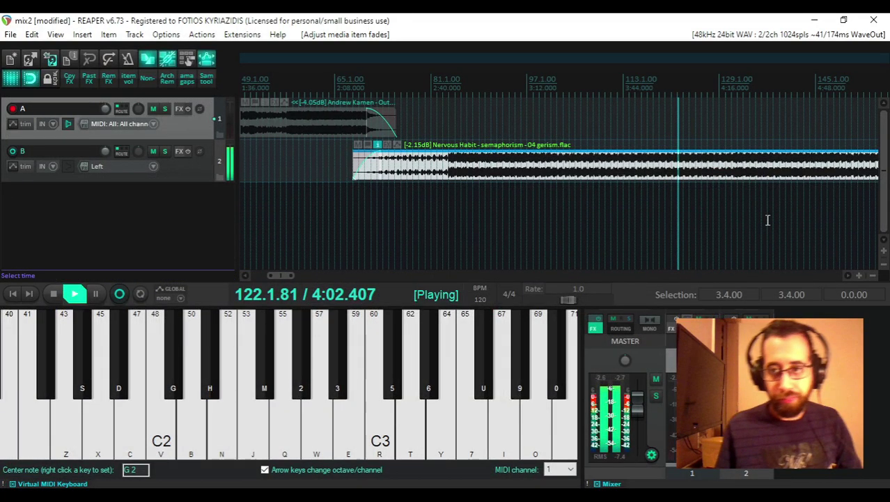
pyautogui.moveTo(278, 275); pyautogui.dragTo(302, 275)
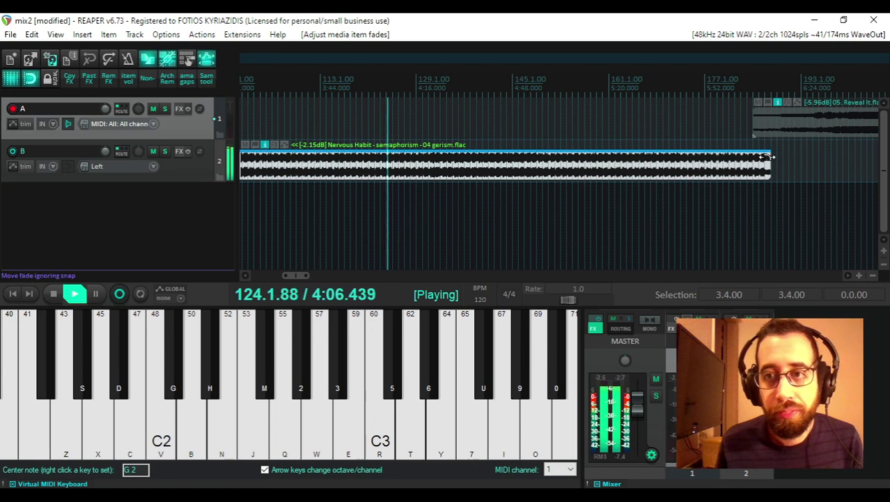
pyautogui.moveTo(766, 157); pyautogui.dragTo(756, 155)
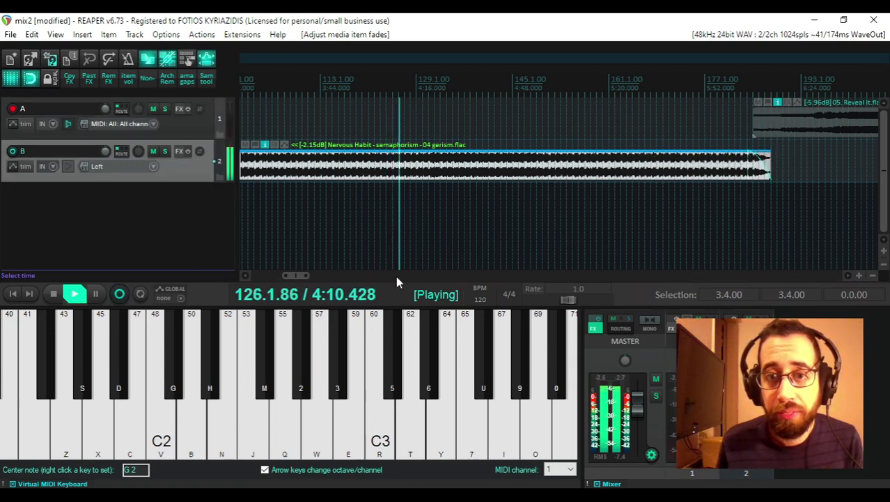
# - Add a fade-in to the start of the Reveal It item on track A
pyautogui.moveTo(298, 276)
pyautogui.mouseDown()
pyautogui.moveTo(315, 274)
pyautogui.moveTo(305, 275)
pyautogui.mouseUp()
pyautogui.moveTo(544, 110); pyautogui.dragTo(563, 111)
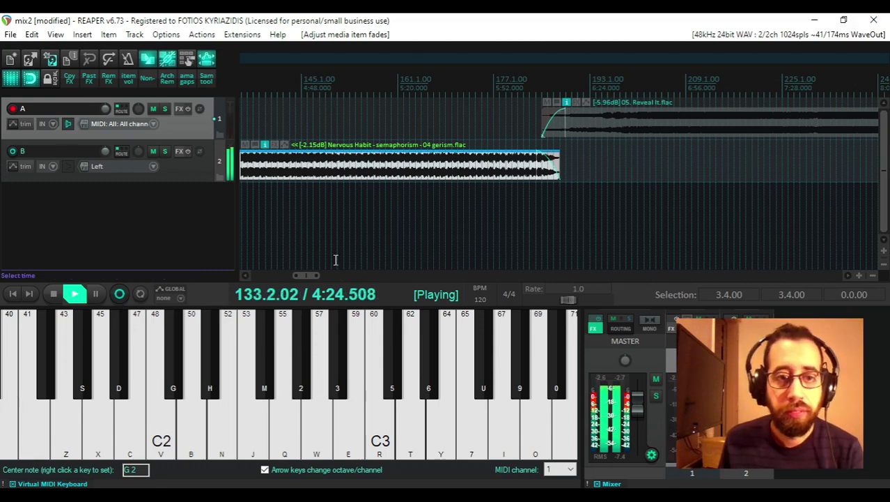
pyautogui.moveTo(312, 278); pyautogui.dragTo(298, 275)
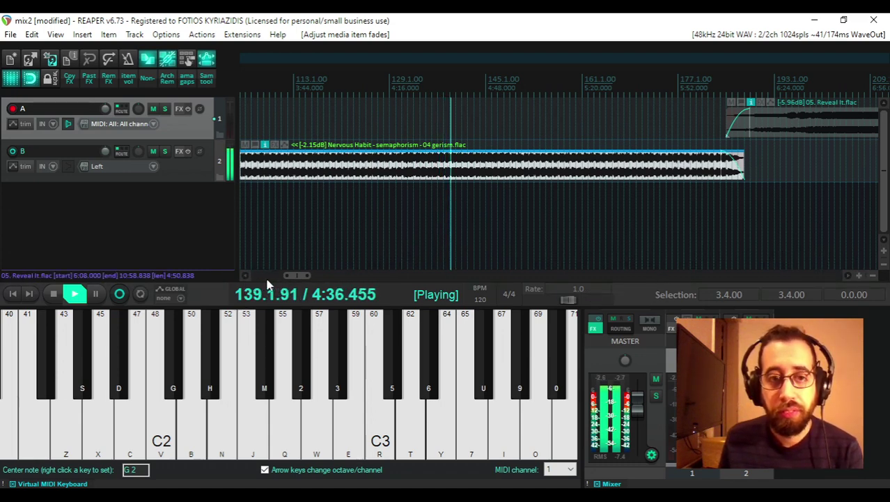
pyautogui.scroll(-8, 301, 277)
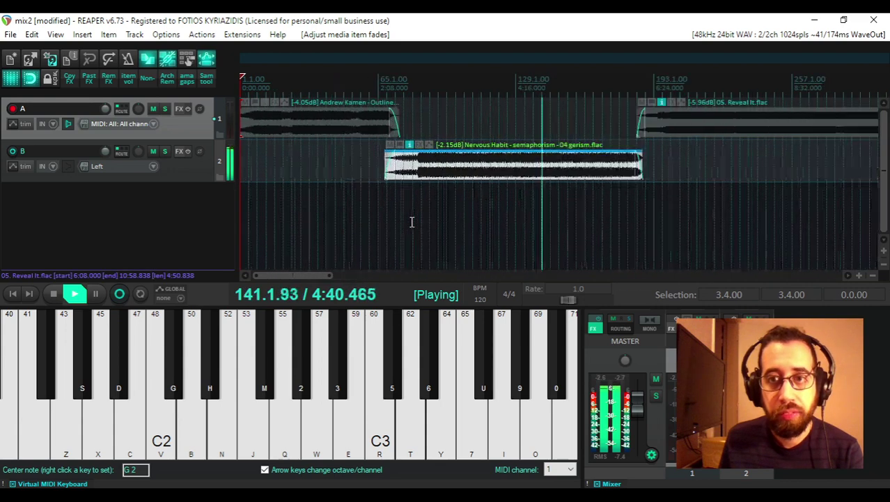
pyautogui.scroll(2, 412, 221)
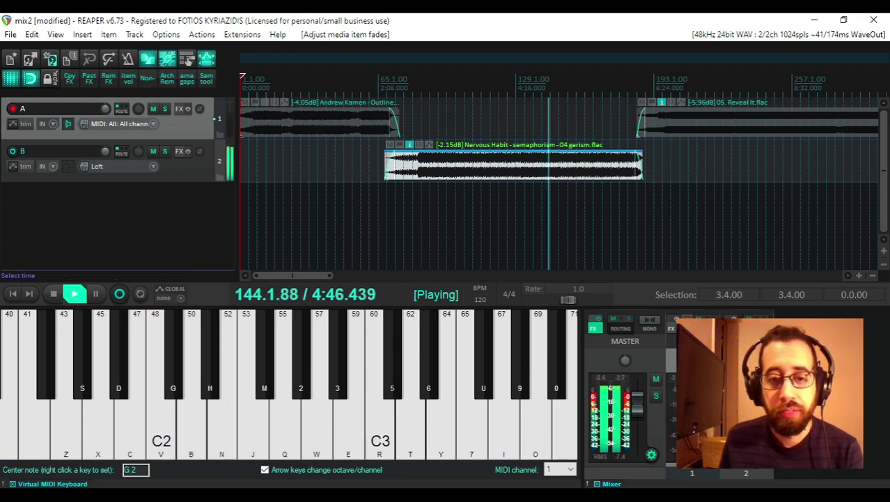
pyautogui.hotkey('alt', 'Tab')
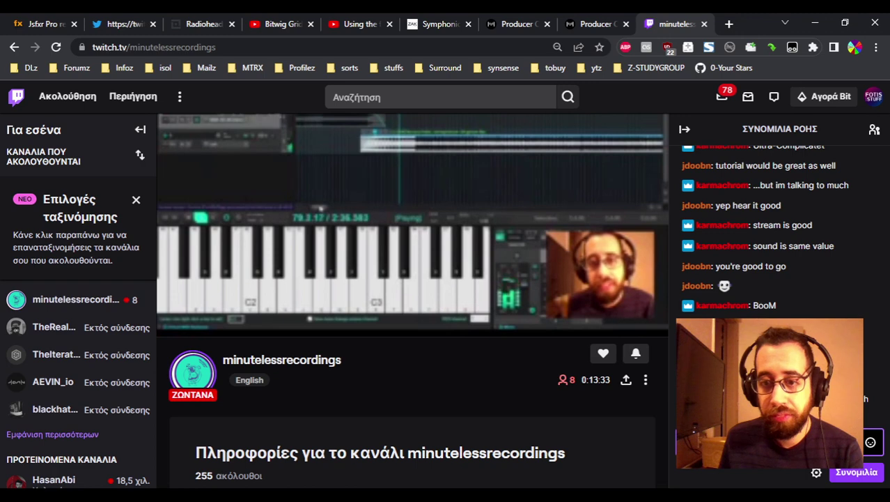
pyautogui.hotkey('alt', 'Tab')
pyautogui.hotkey('alt', 'Tab')
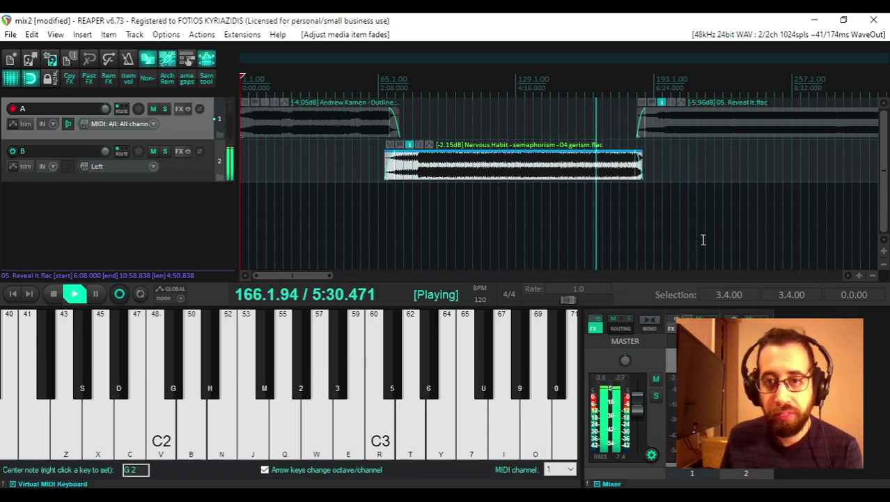
# - Trim the end of the semaphorism item back to about 5:54 and lengthen its fade-out
pyautogui.press('=')
pyautogui.press('=')
pyautogui.press('=')
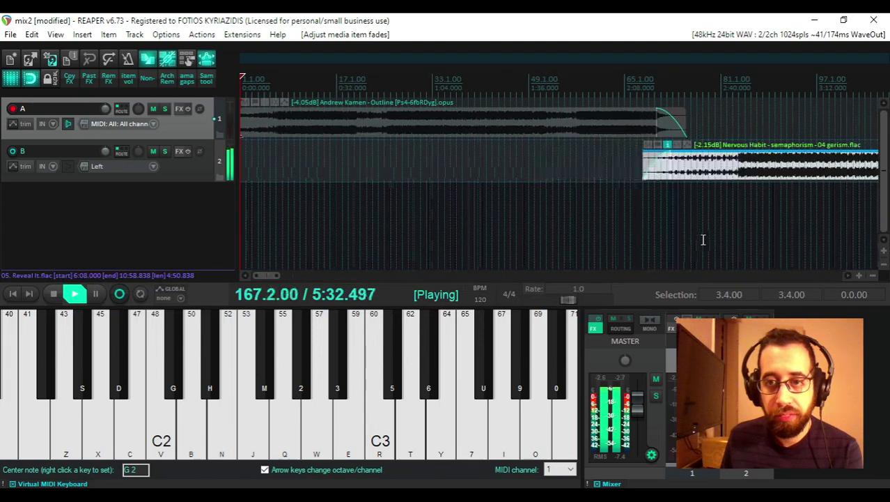
pyautogui.moveTo(266, 278); pyautogui.dragTo(305, 277)
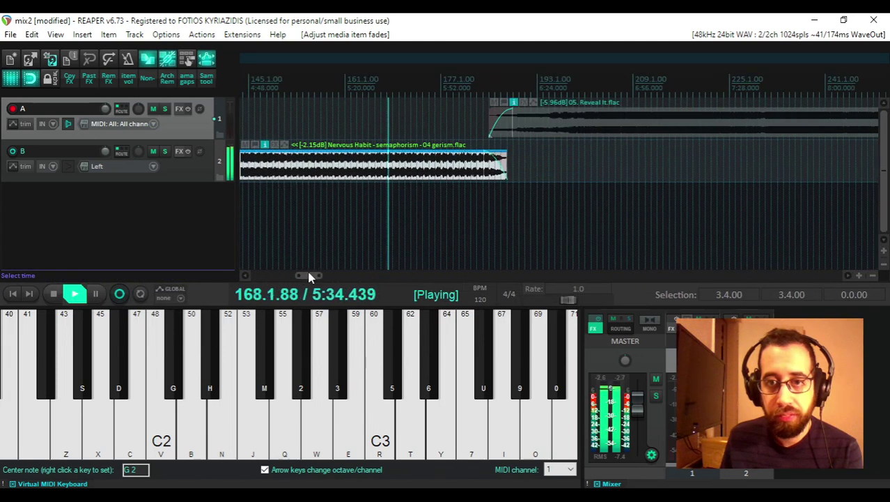
pyautogui.moveTo(548, 171); pyautogui.dragTo(441, 176)
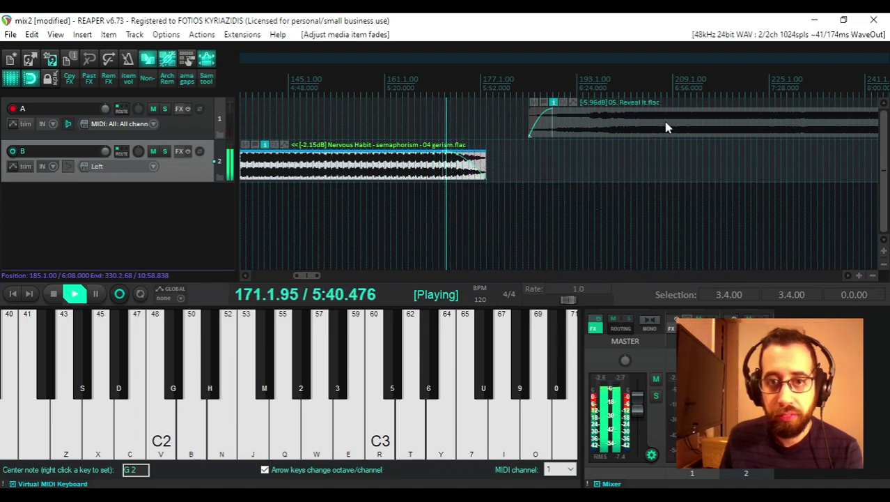
# - Move the Reveal It item on track A to start at 5:46 and lengthen its fade-in over the semaphorism ending
pyautogui.moveTo(667, 125); pyautogui.dragTo(619, 127)
pyautogui.moveTo(605, 131); pyautogui.dragTo(598, 133)
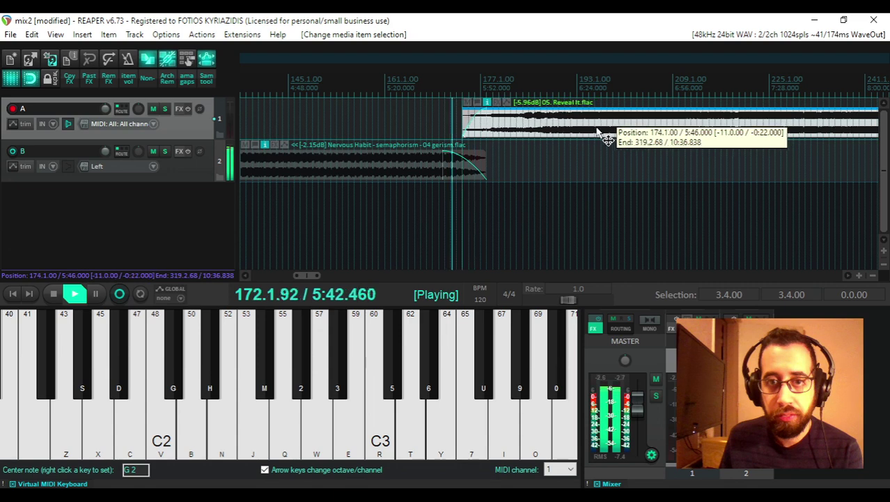
pyautogui.moveTo(484, 112); pyautogui.dragTo(524, 116)
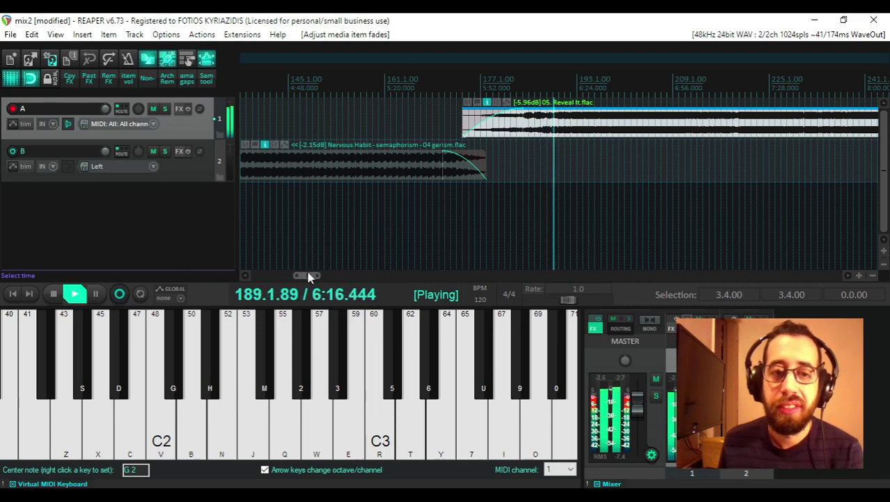
# - Trim the end of the Reveal It item with a fade-out and move the Tortue géniale item earlier to overlap it with a fade-in
pyautogui.moveTo(310, 276); pyautogui.dragTo(314, 276)
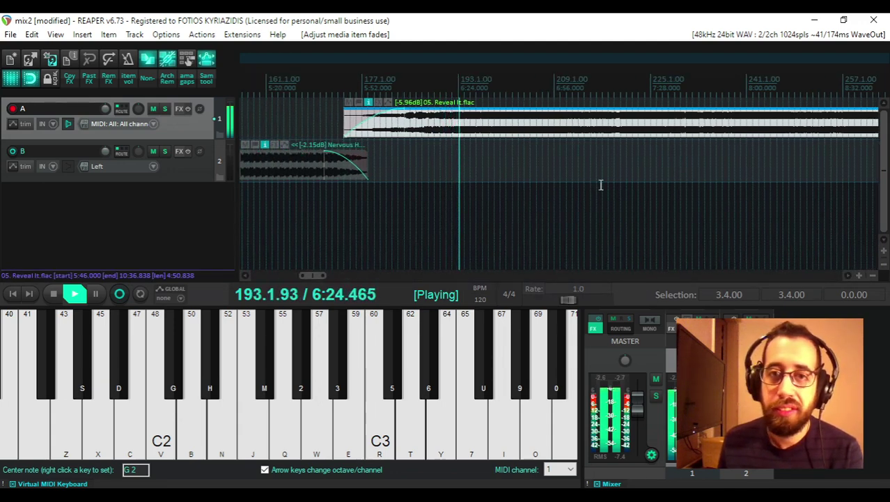
pyautogui.scroll(-3, 601, 185)
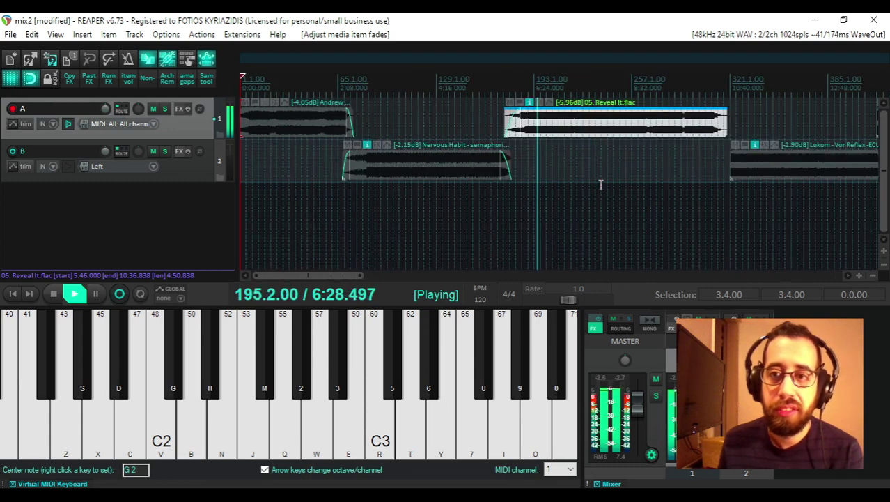
pyautogui.click(762, 168)
pyautogui.moveTo(761, 167); pyautogui.dragTo(744, 168)
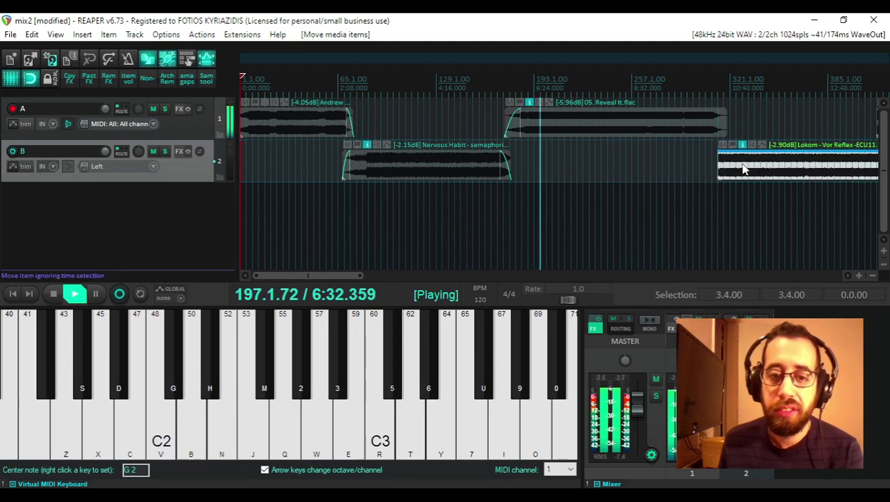
pyautogui.hotkey('alt', 'Tab')
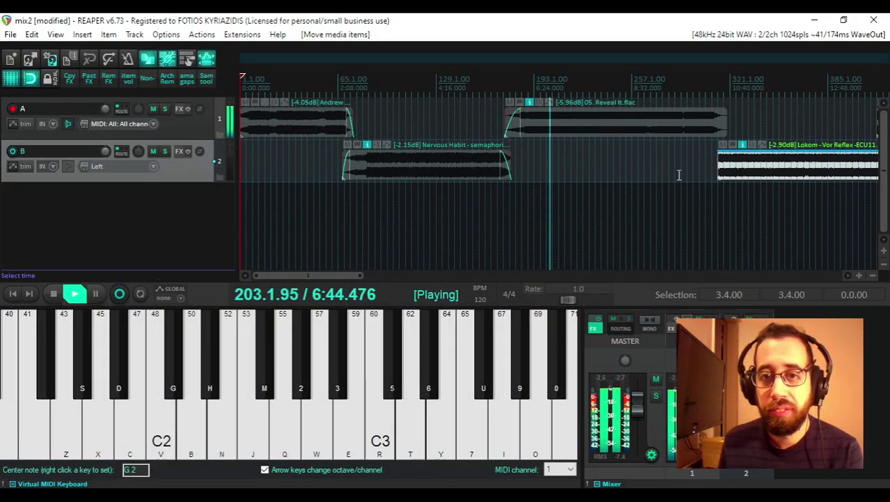
pyautogui.moveTo(725, 110); pyautogui.dragTo(685, 131)
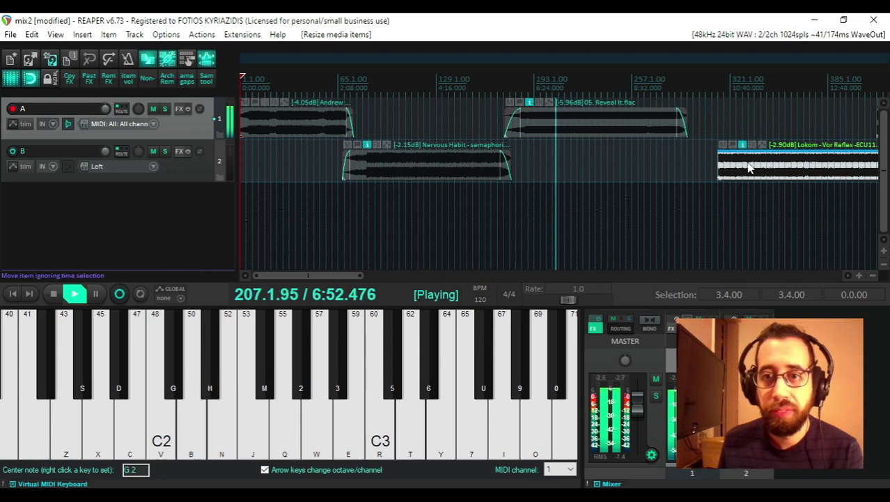
pyautogui.moveTo(749, 163); pyautogui.dragTo(687, 153)
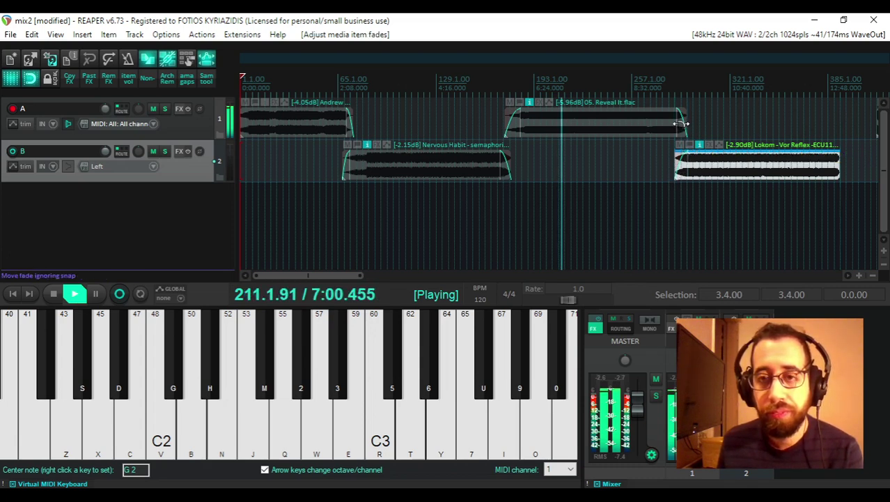
# - Move the Tortue géniale item on track B to start at 9:36
pyautogui.scroll(3, 705, 166)
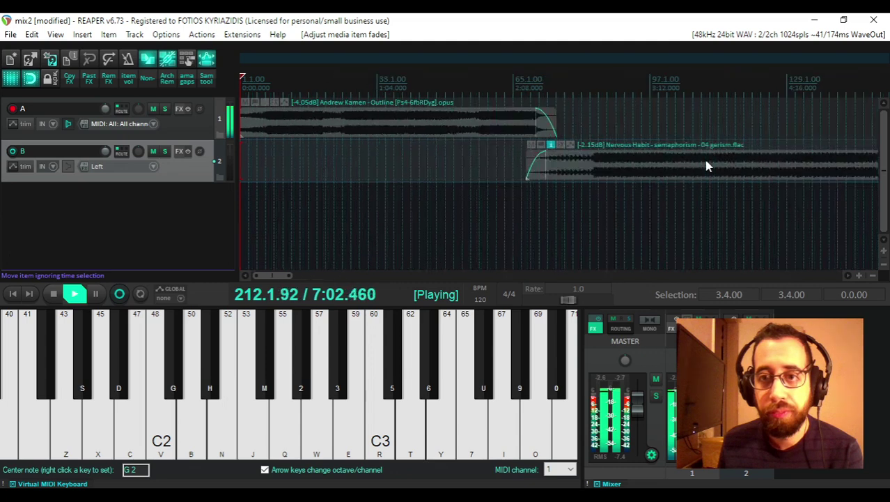
pyautogui.moveTo(275, 275); pyautogui.dragTo(330, 274)
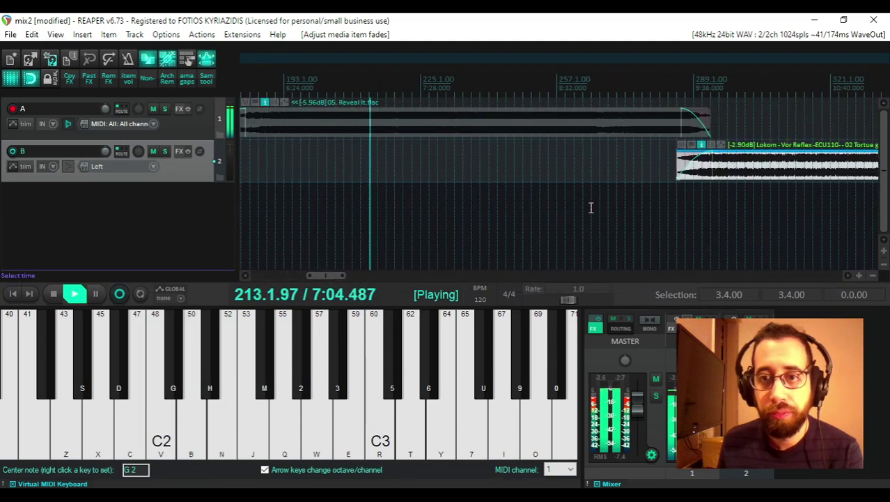
pyautogui.moveTo(772, 168); pyautogui.dragTo(789, 170)
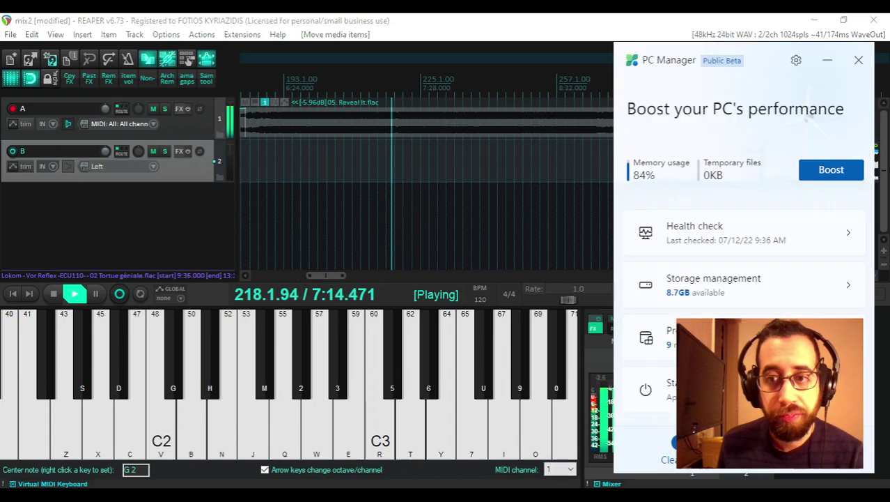
# - Dismiss the PC Manager window and switch to the browser to check the Twitch stream and its chat
pyautogui.click(859, 60)
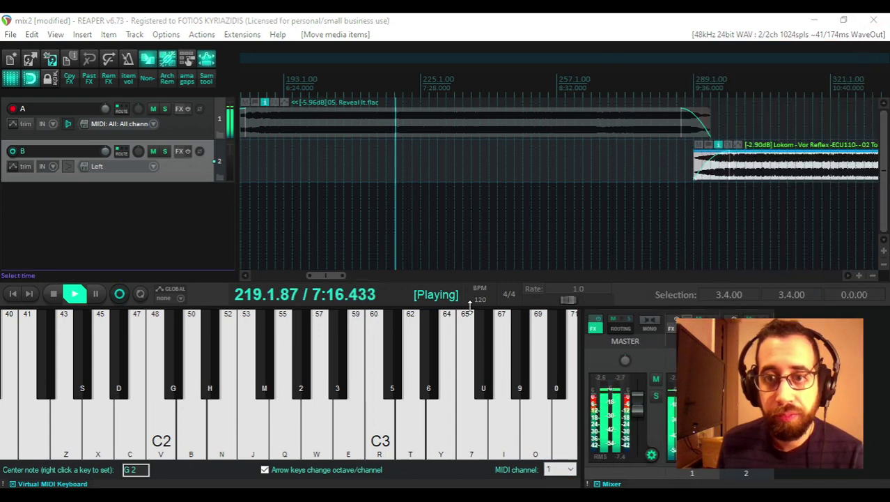
pyautogui.click(543, 450)
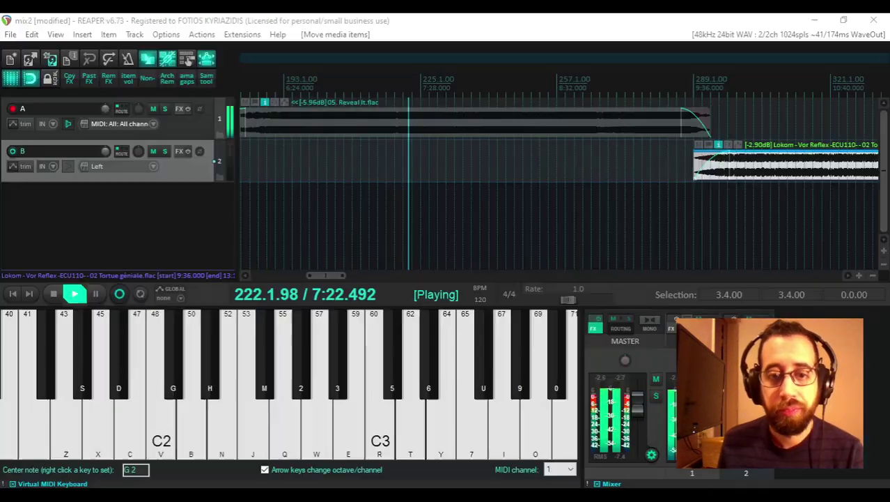
pyautogui.hotkey('alt', 'Tab')
pyautogui.hotkey('alt', 'Tab')
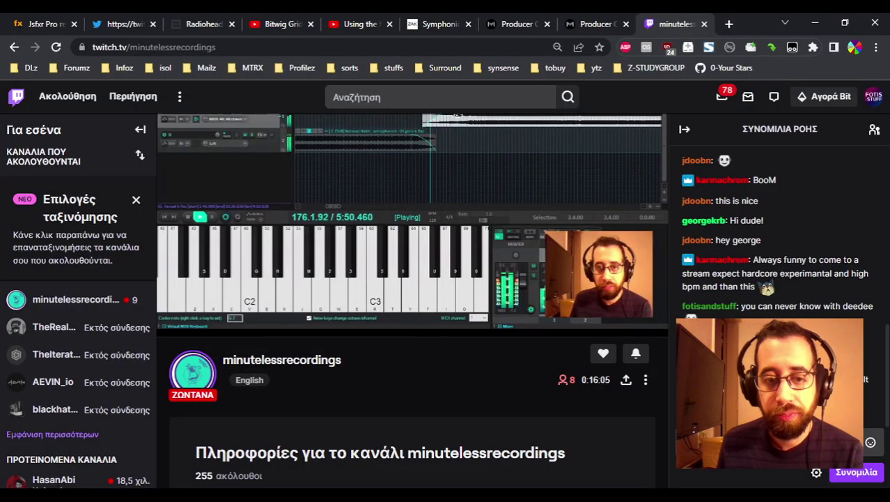
pyautogui.hotkey('alt', 'Tab')
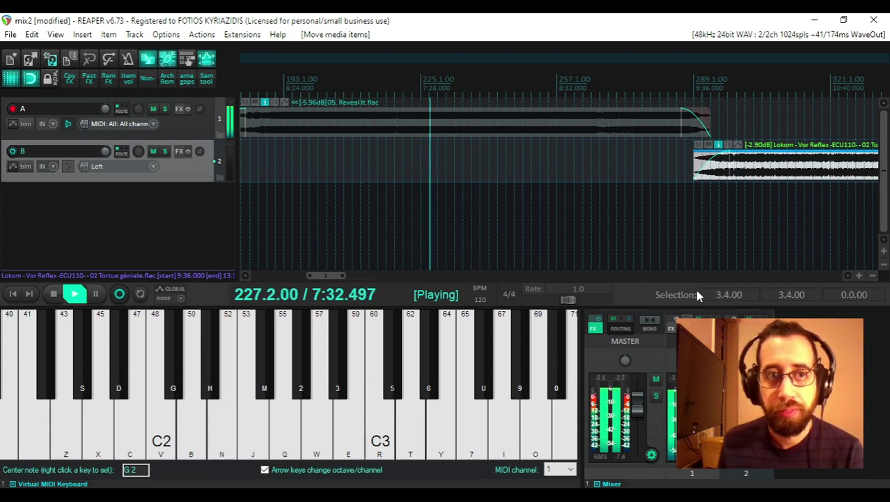
pyautogui.hotkey('alt', 'Tab')
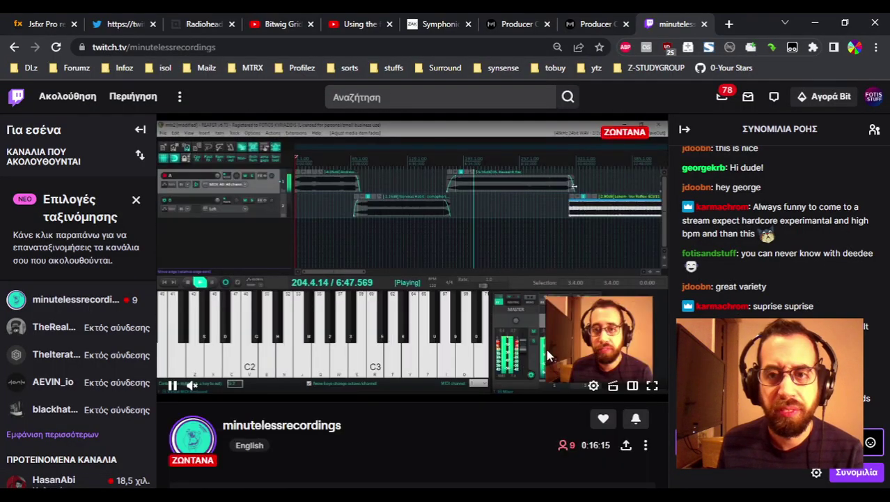
pyautogui.hotkey('alt', 'Tab')
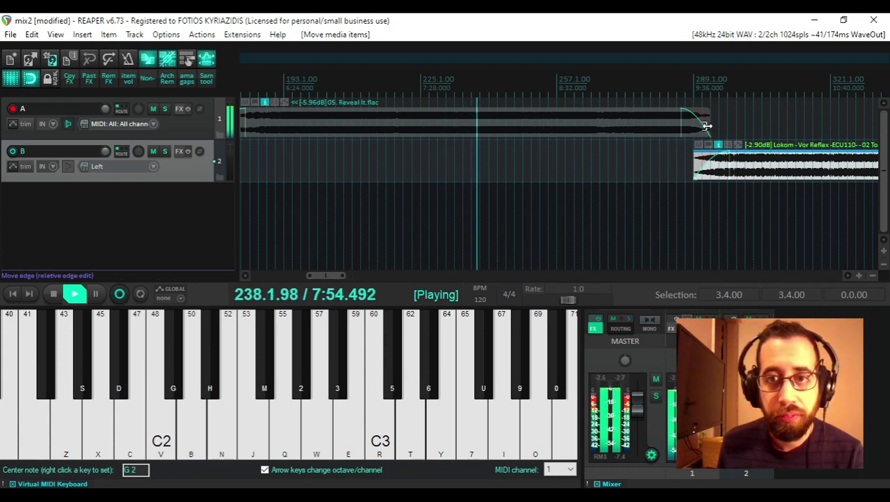
# - Shorten the fade-out at the end of the Reveal It item and the fade-in at the start of the Tortue géniale item
pyautogui.moveTo(706, 126)
pyautogui.mouseDown()
pyautogui.moveTo(667, 133)
pyautogui.moveTo(717, 130)
pyautogui.moveTo(701, 132)
pyautogui.mouseUp()
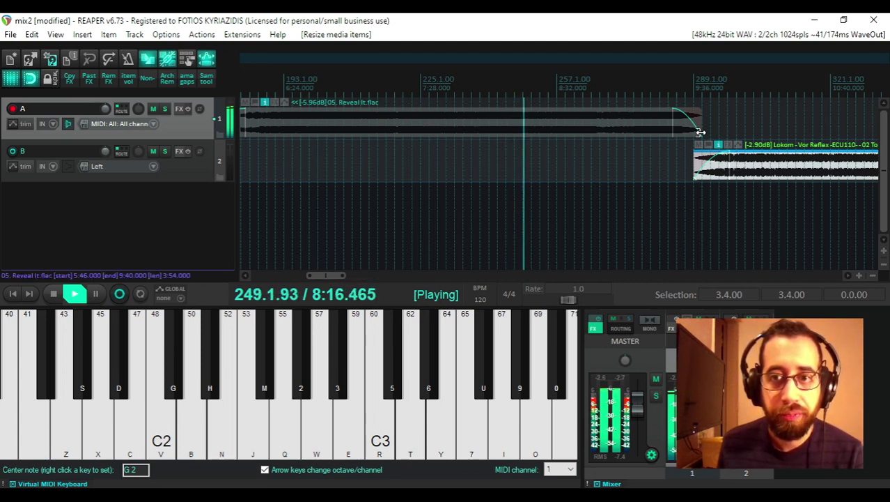
pyautogui.moveTo(674, 130); pyautogui.dragTo(692, 130)
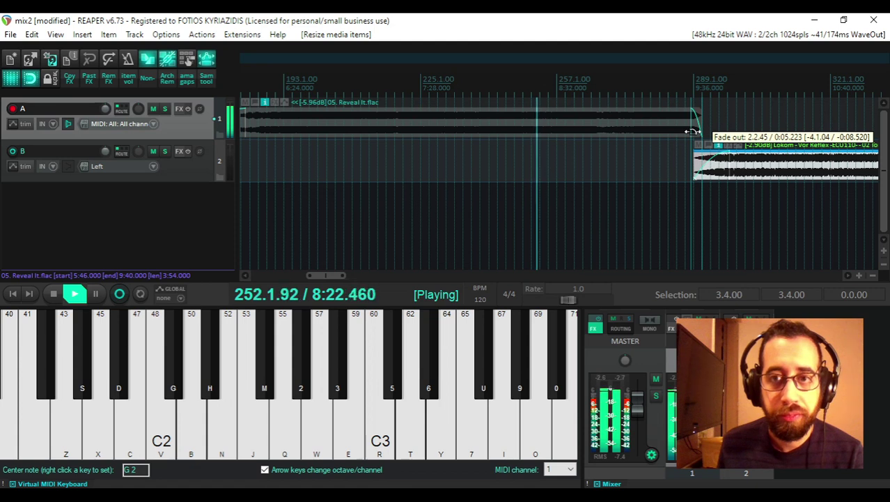
pyautogui.moveTo(698, 130)
pyautogui.mouseDown()
pyautogui.moveTo(715, 132)
pyautogui.moveTo(695, 132)
pyautogui.mouseUp()
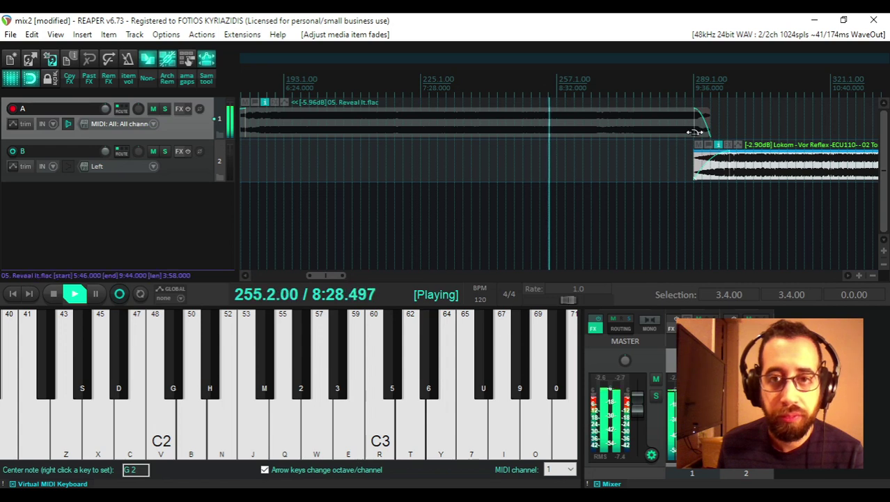
pyautogui.moveTo(732, 170); pyautogui.dragTo(710, 172)
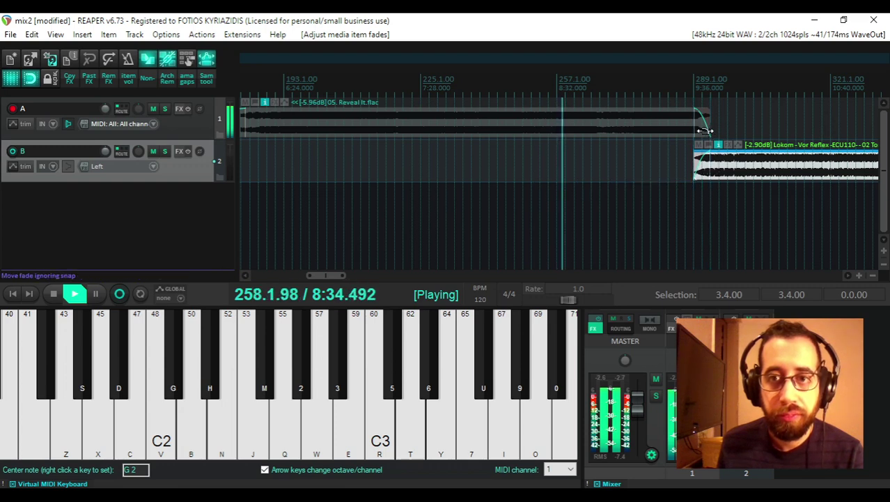
# - Shift the transition earlier, ending Reveal It at about 8:56 and starting Tortue géniale at 8:40, with longer overlapping fades
pyautogui.moveTo(711, 131); pyautogui.dragTo(608, 132)
pyautogui.moveTo(744, 178); pyautogui.dragTo(599, 170)
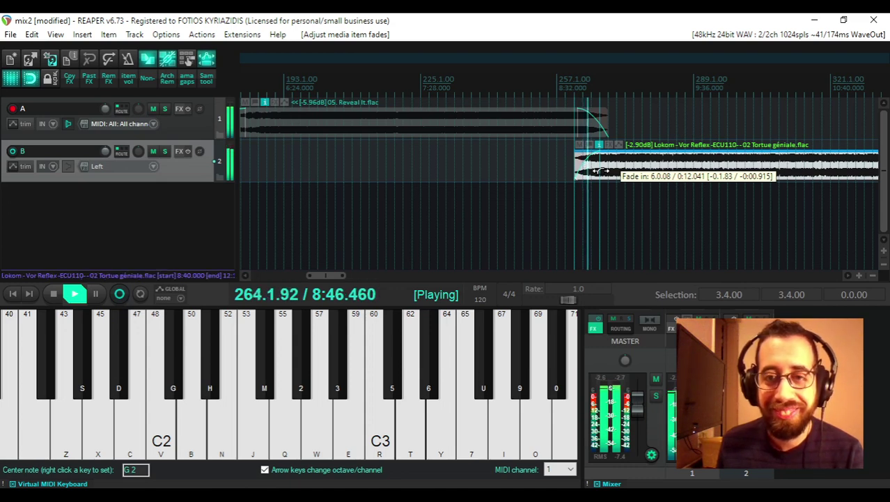
pyautogui.moveTo(600, 170); pyautogui.dragTo(598, 170)
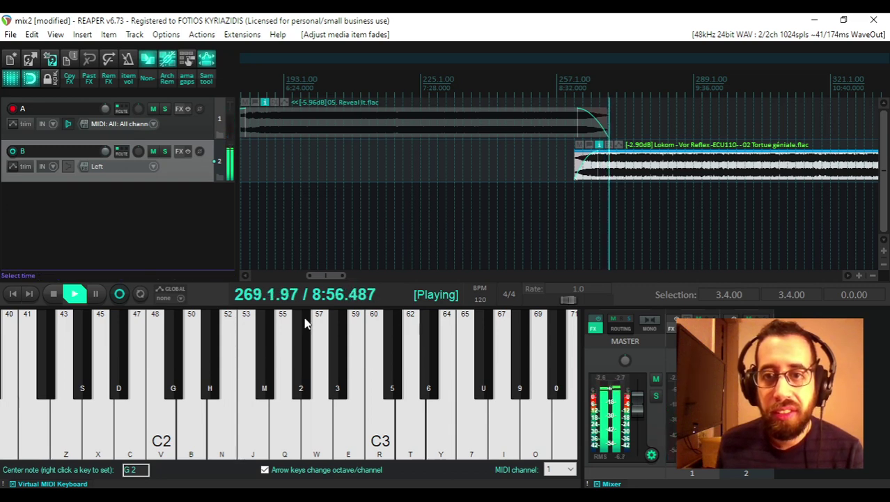
# - Move the aAirial Cycles item on track A earlier to start at 12:16, near the end of the Tortue géniale item
pyautogui.moveTo(324, 276); pyautogui.dragTo(344, 276)
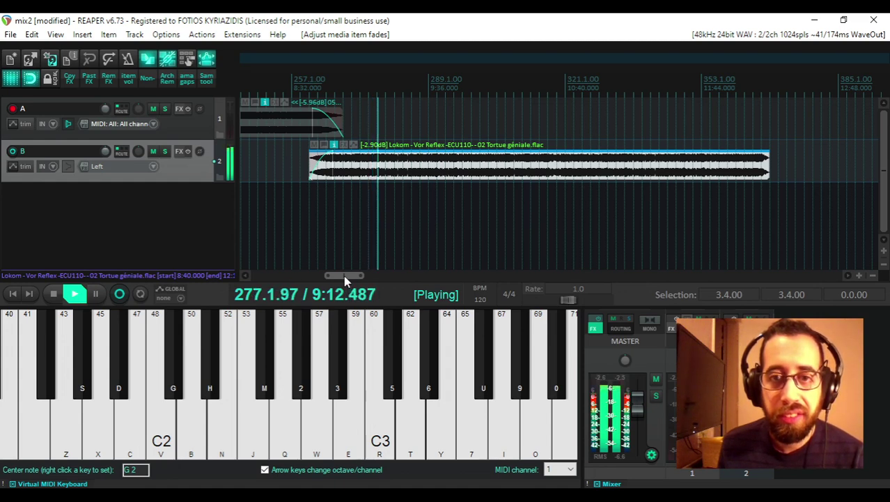
pyautogui.moveTo(343, 275); pyautogui.dragTo(412, 201)
pyautogui.click(357, 275)
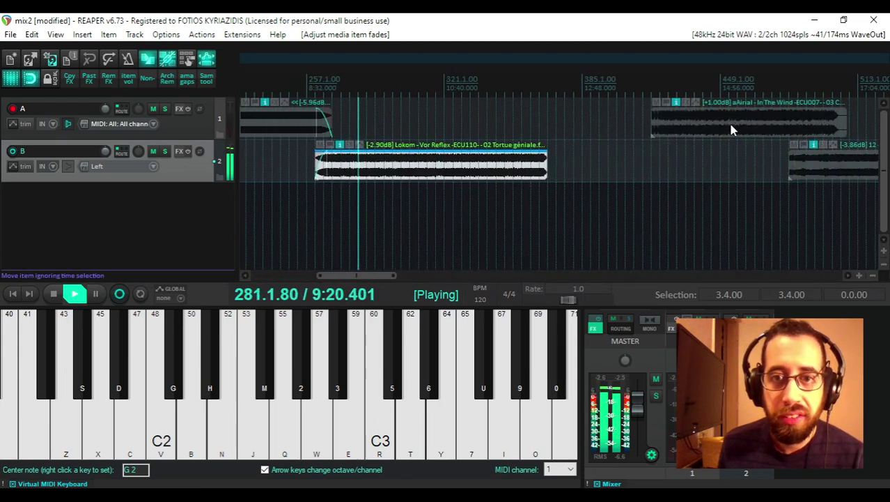
pyautogui.moveTo(733, 129); pyautogui.dragTo(625, 137)
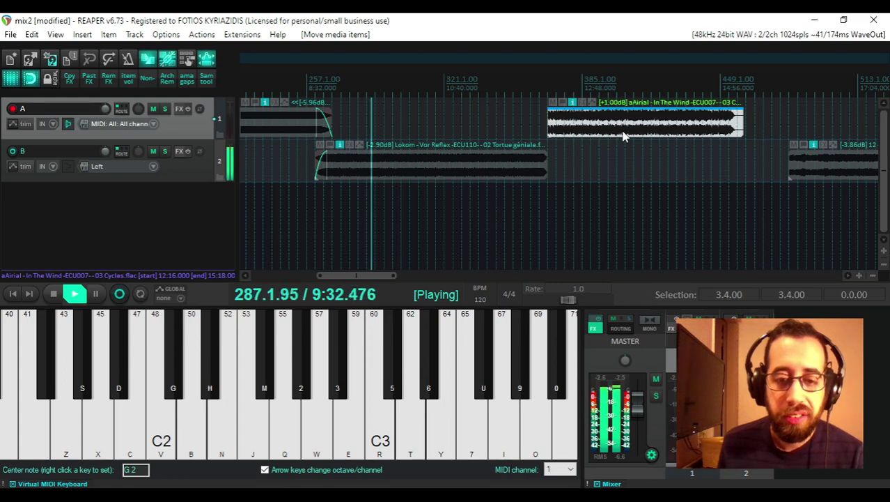
# - Check the Twitch stream chat and the OBS audio mixer, and examine the junction between the Tortue géniale and Cycles items
pyautogui.hotkey('alt', 'Tab')
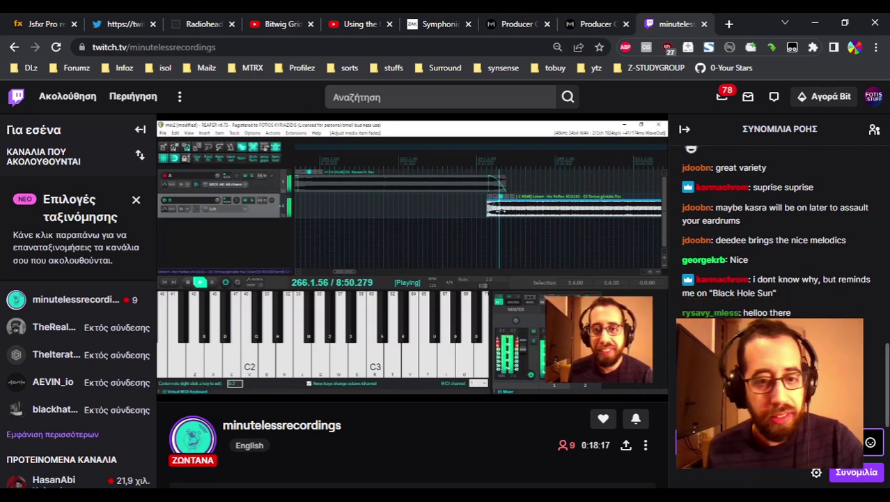
pyautogui.moveTo(545, 499)
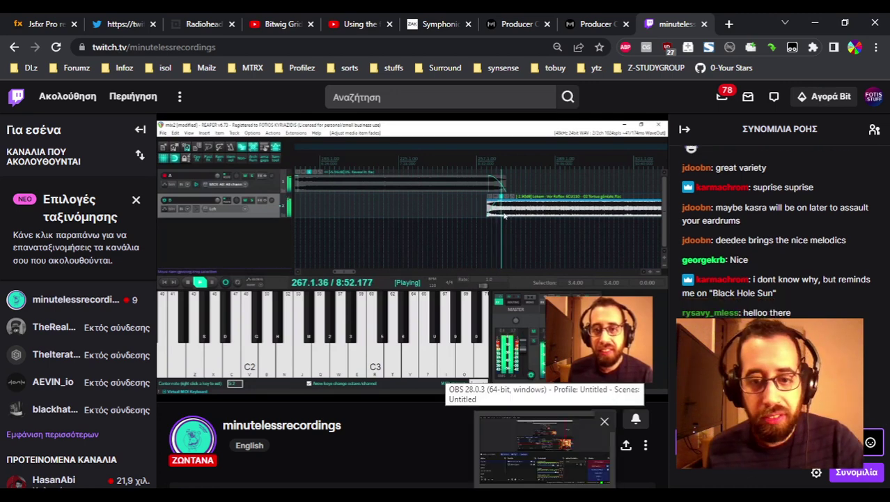
pyautogui.click(545, 450)
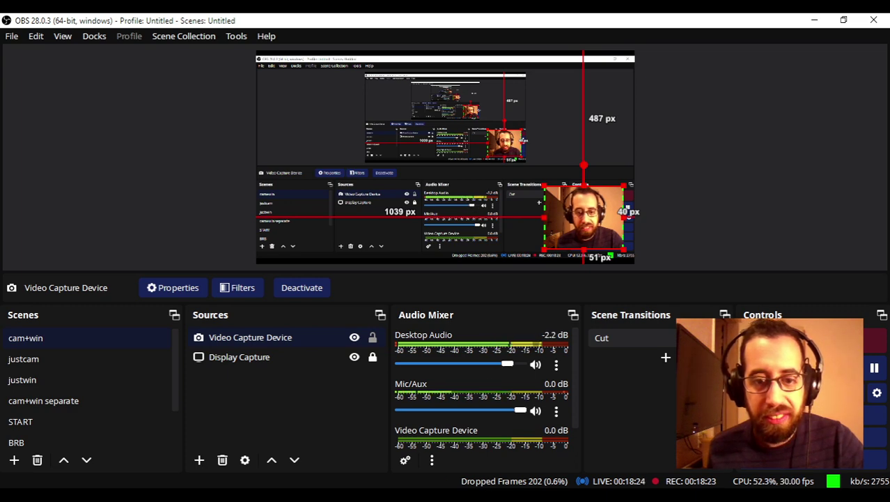
pyautogui.hotkey('alt', 'Tab')
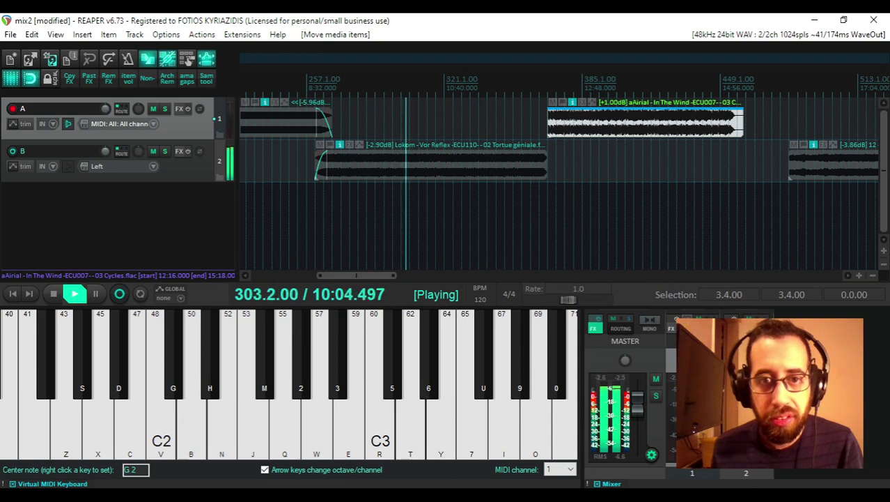
pyautogui.hotkey('alt', 'Tab')
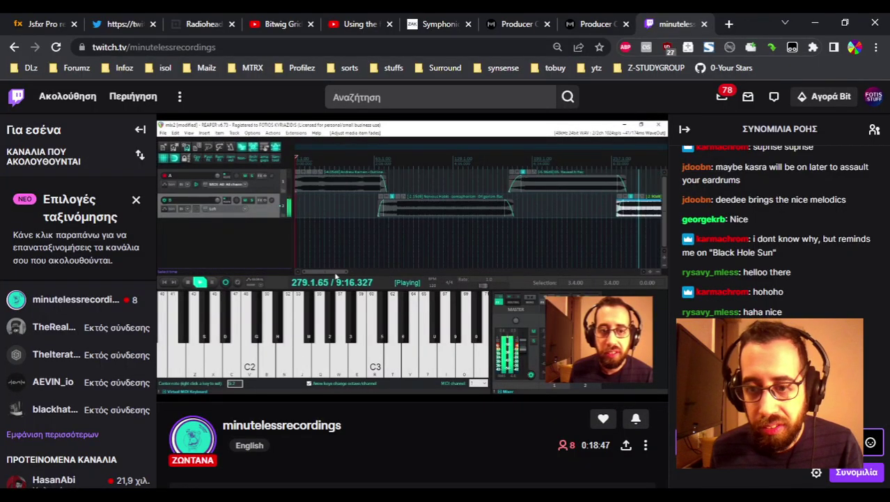
pyautogui.hotkey('alt', 'Tab')
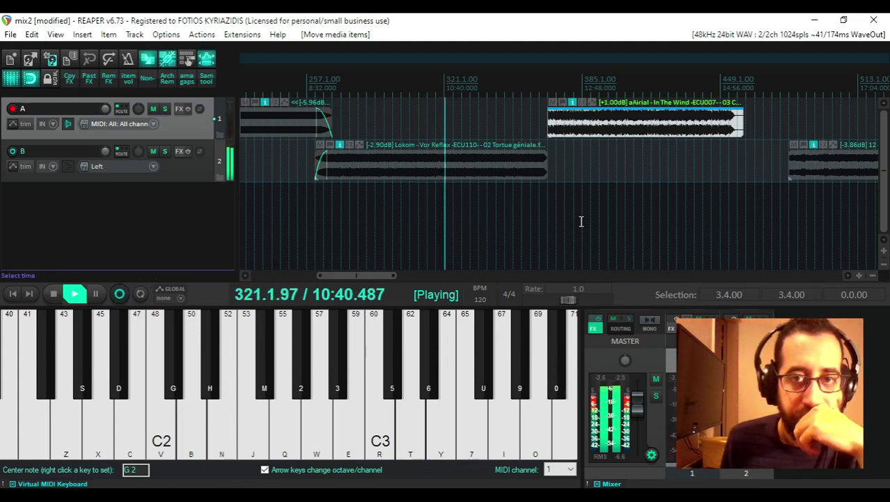
pyautogui.hscroll(-15, 581, 220)
pyautogui.moveTo(268, 276); pyautogui.dragTo(359, 281)
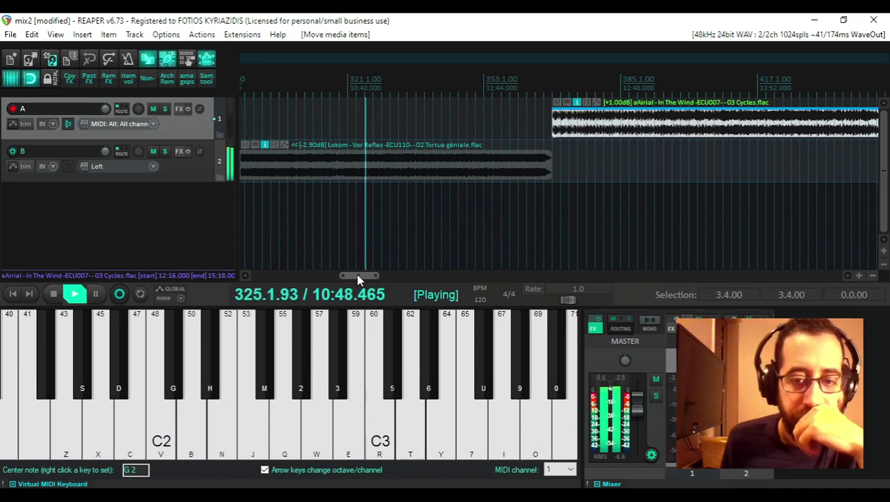
pyautogui.hotkey('alt', 'Tab')
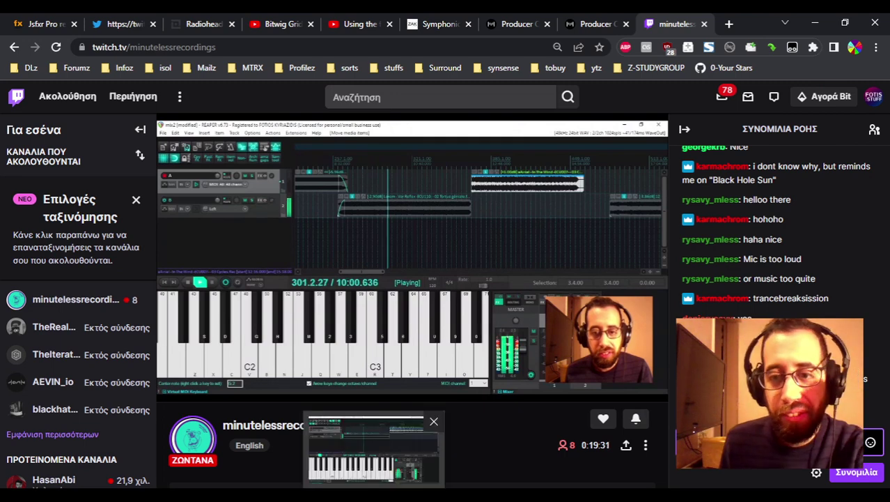
pyautogui.hotkey('alt', 'Tab')
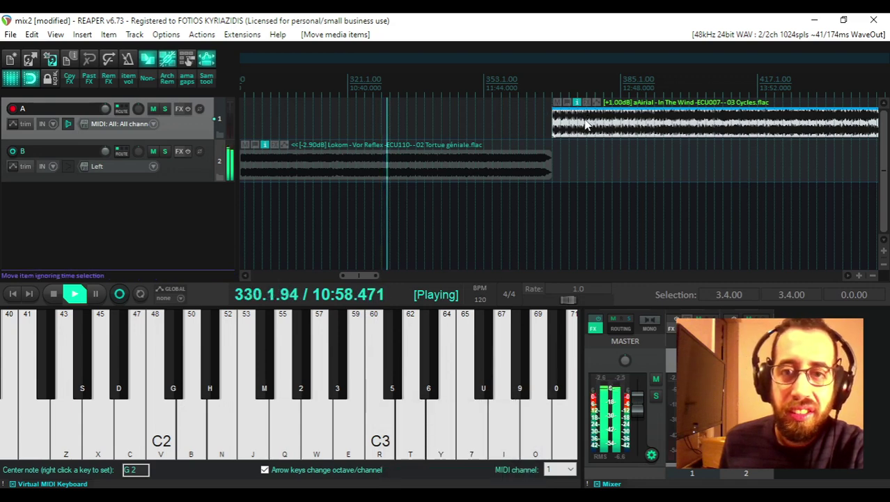
# - Move the aAirial Cycles item on track A earlier to start at 12:12, slightly overlapping the end of Tortue géniale
pyautogui.moveTo(586, 124); pyautogui.dragTo(577, 124)
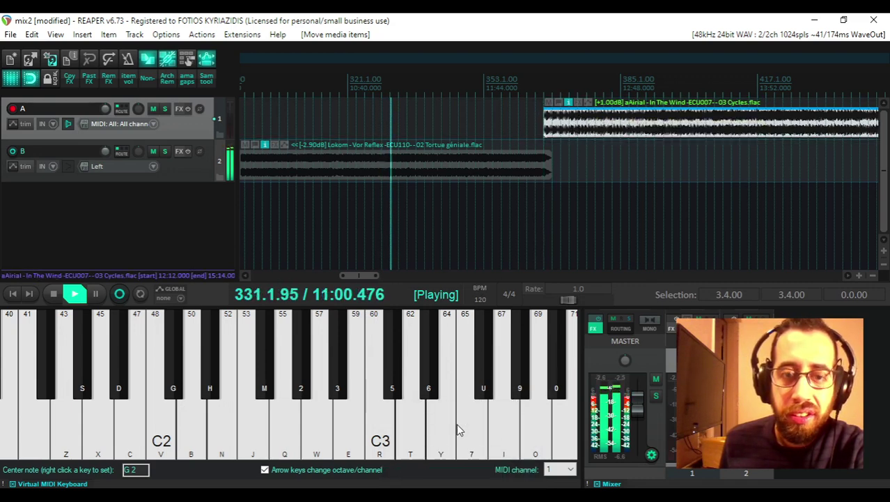
# - Switch to the Twitch stream page and read back through the earlier chat messages
pyautogui.click(460, 446)
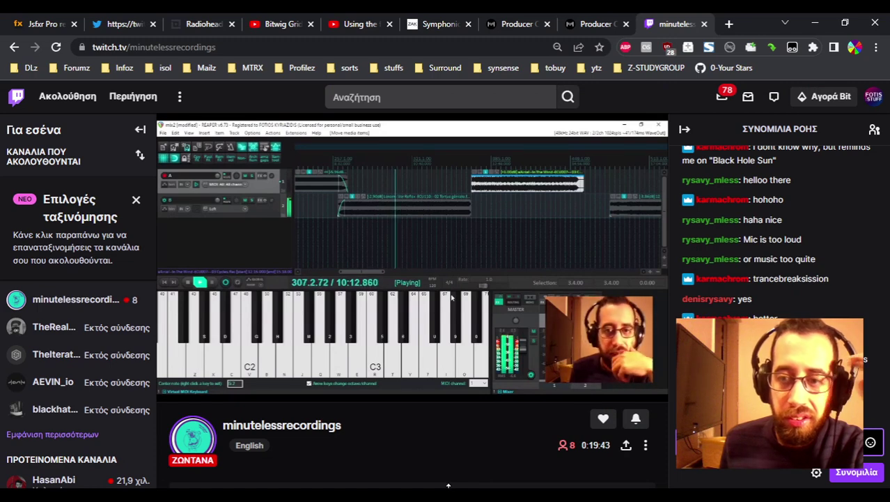
pyautogui.moveTo(375, 500)
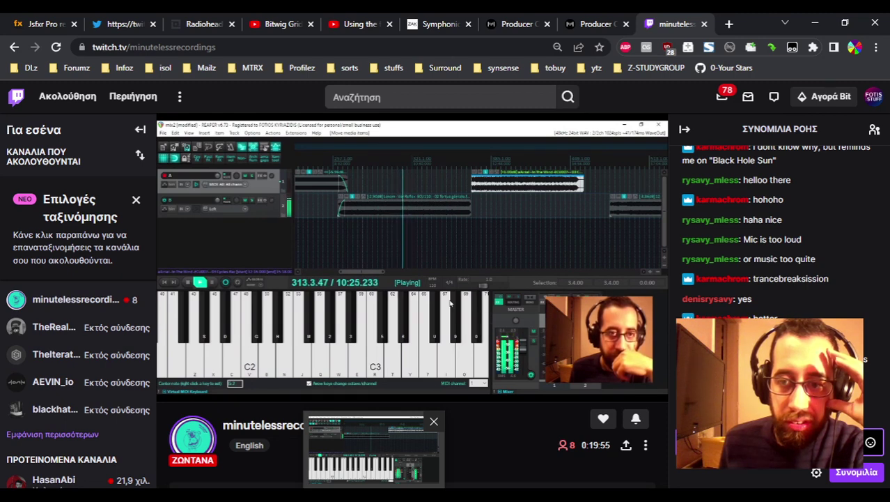
pyautogui.click(373, 450)
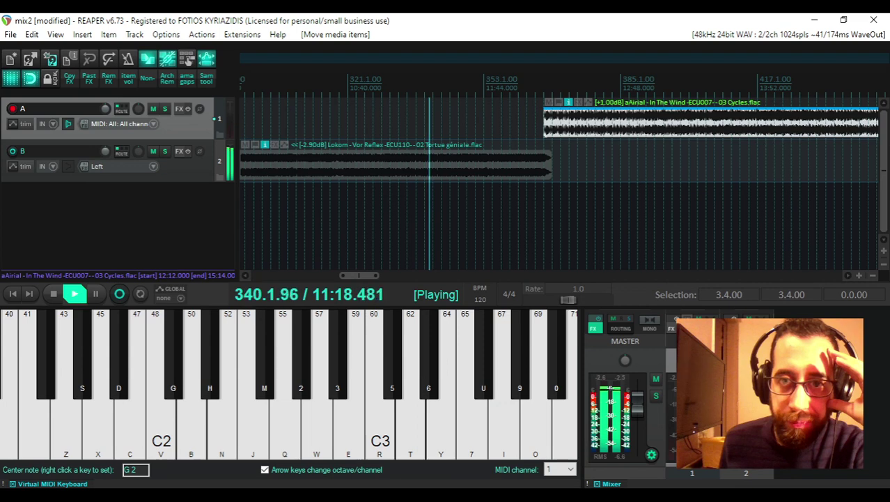
pyautogui.hotkey('alt', 'Tab')
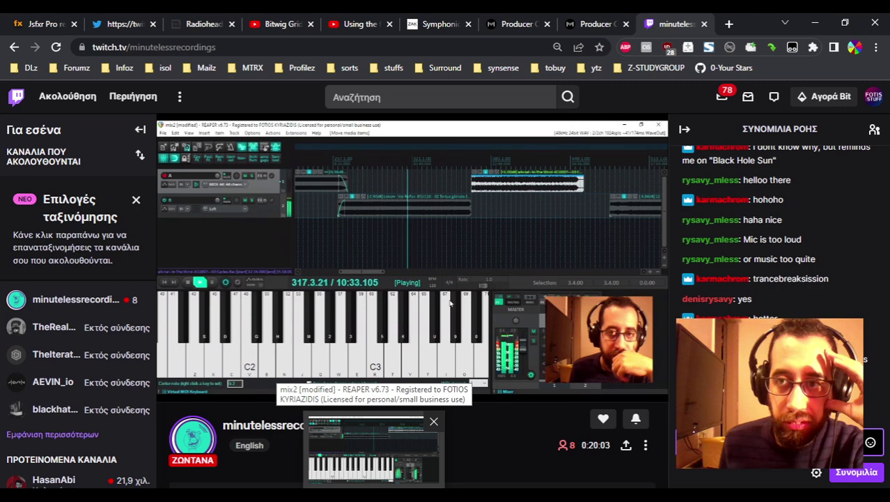
pyautogui.scroll(2, 871, 335)
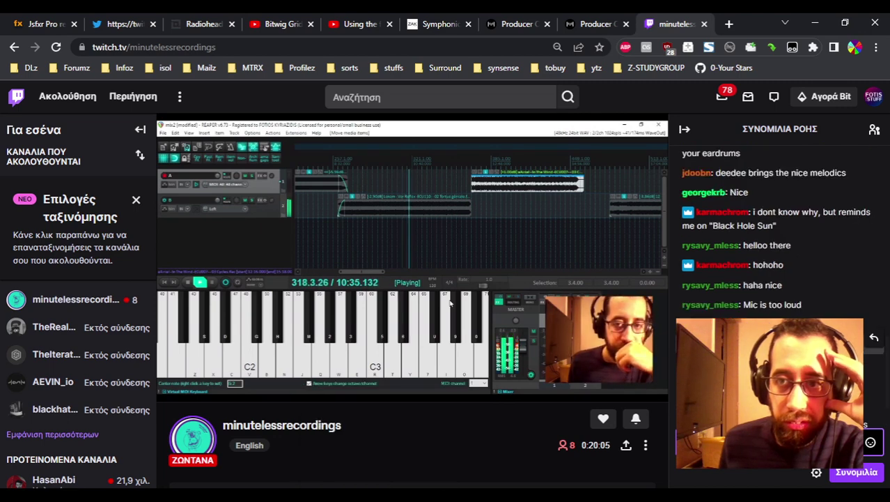
pyautogui.scroll(2, 837, 348)
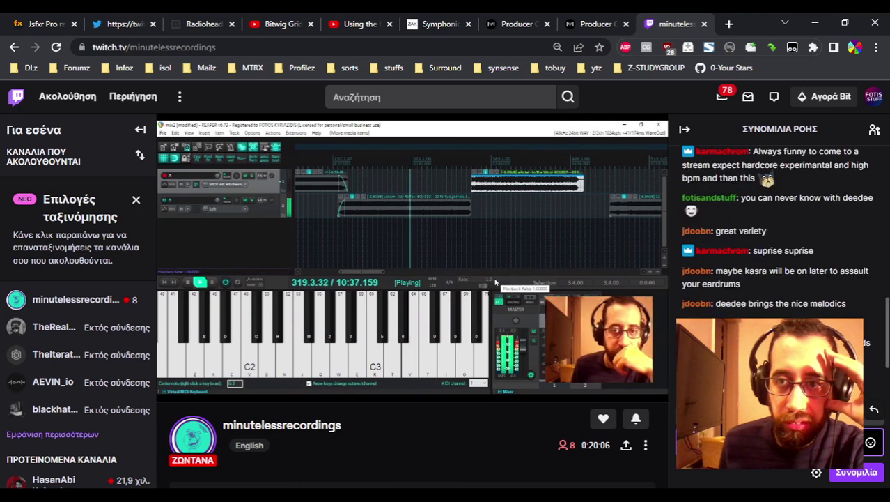
pyautogui.scroll(-3, 836, 336)
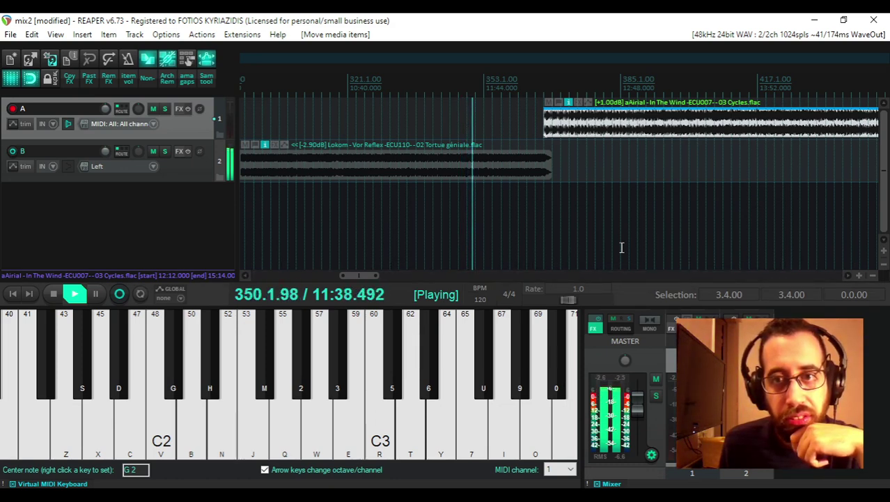
# - Shift the transition earlier, ending Tortue géniale at about 12:08 and starting Cycles at 12:04, with a longer fade-out and a fade-in
pyautogui.moveTo(545, 112); pyautogui.dragTo(549, 113)
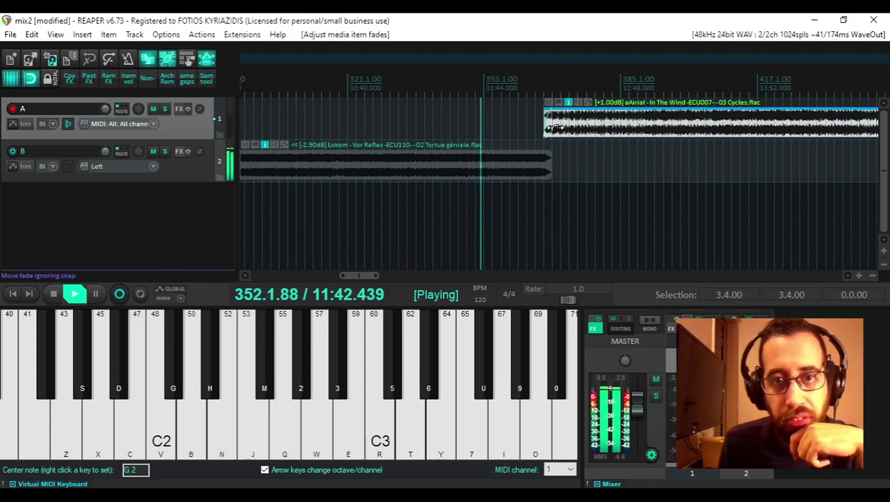
pyautogui.moveTo(549, 154); pyautogui.dragTo(502, 168)
pyautogui.moveTo(604, 131); pyautogui.dragTo(585, 131)
pyautogui.moveTo(529, 110); pyautogui.dragTo(551, 122)
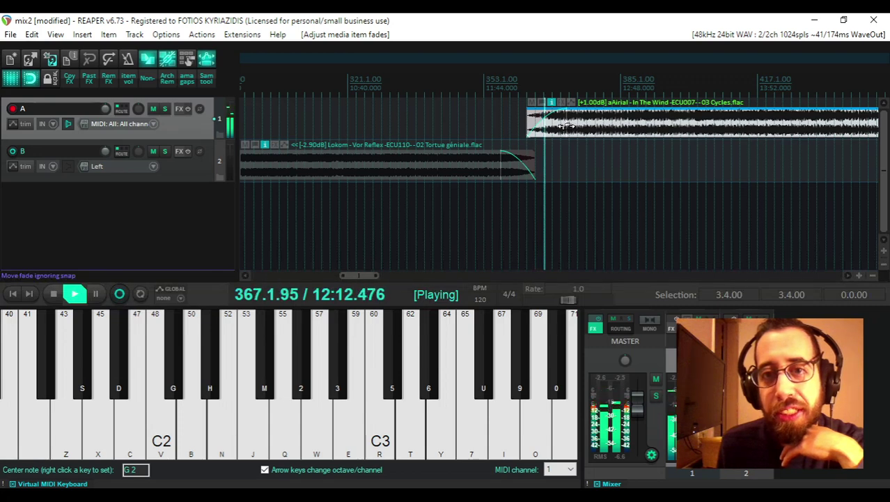
pyautogui.moveTo(565, 126); pyautogui.dragTo(548, 130)
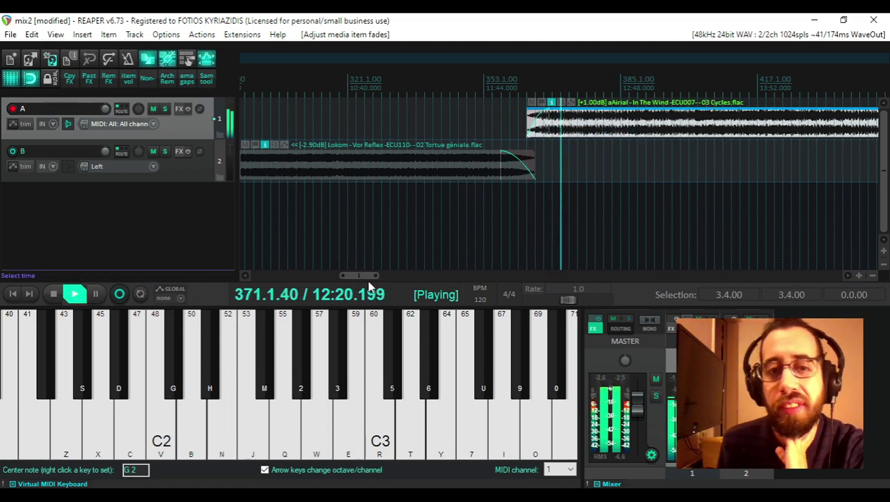
# - Move the Heft - Saudade item on track B earlier to start at 14:56, overlapping the end of Cycles
pyautogui.moveTo(369, 279); pyautogui.dragTo(380, 279)
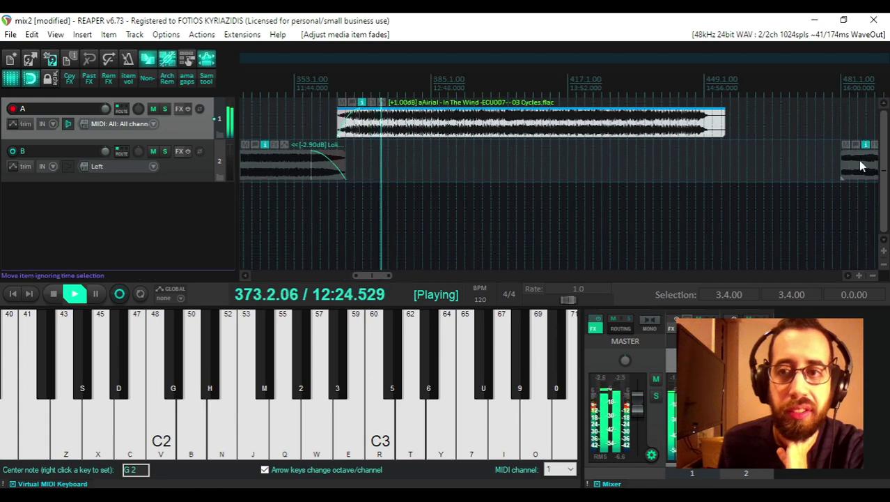
pyautogui.moveTo(862, 176); pyautogui.dragTo(719, 171)
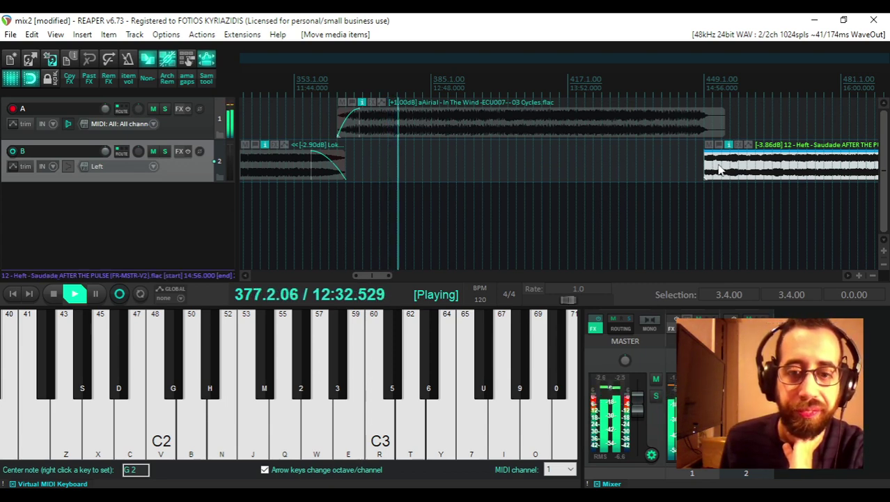
# - Check the Twitch stream page and its chat, and return to the mix project in REAPER
pyautogui.hotkey('alt', 'Tab')
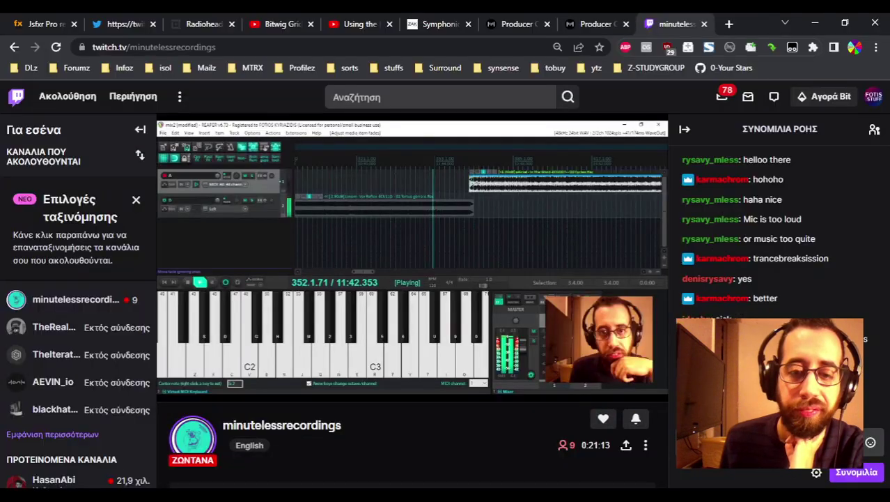
pyautogui.hotkey('alt', 'Tab')
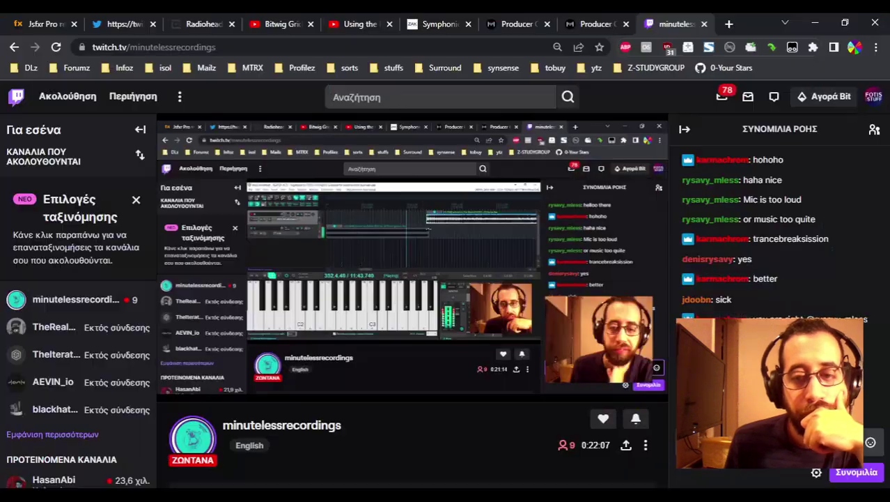
pyautogui.hotkey('alt', 'Tab')
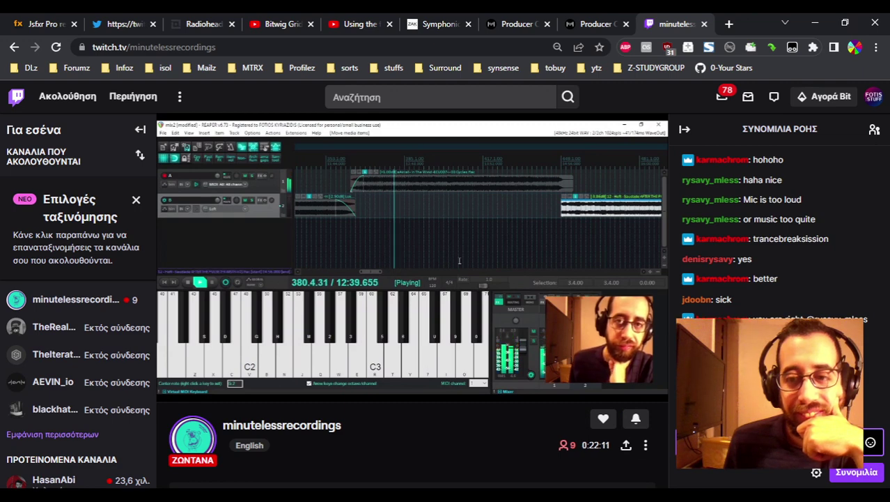
pyautogui.hotkey('alt', 'Tab')
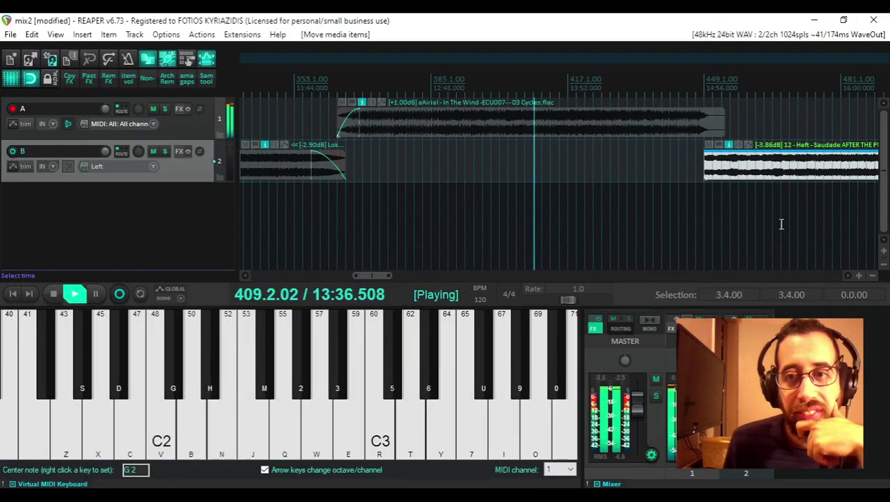
# - Trim Cycles to end at 14:48 with a fade-out, and start Saudade at 14:44 with a longer fade-in
pyautogui.moveTo(707, 151)
pyautogui.mouseDown()
pyautogui.moveTo(717, 157)
pyautogui.moveTo(709, 156)
pyautogui.mouseUp()
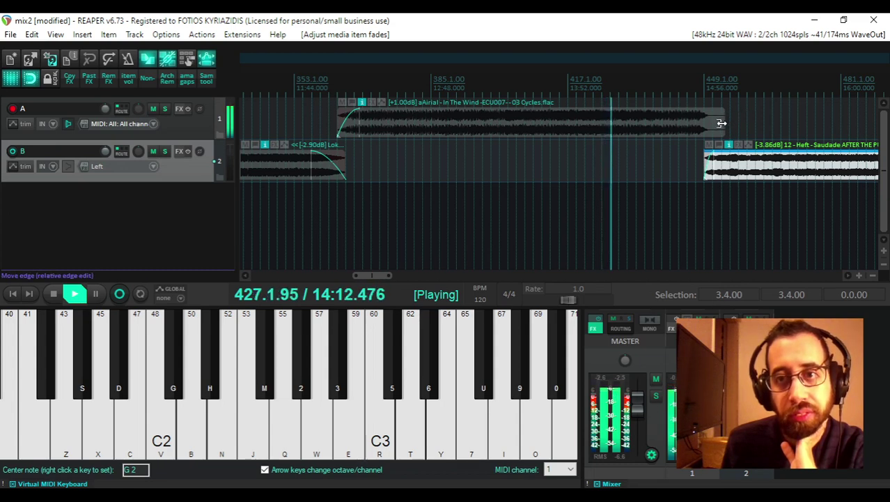
pyautogui.moveTo(722, 122); pyautogui.dragTo(659, 123)
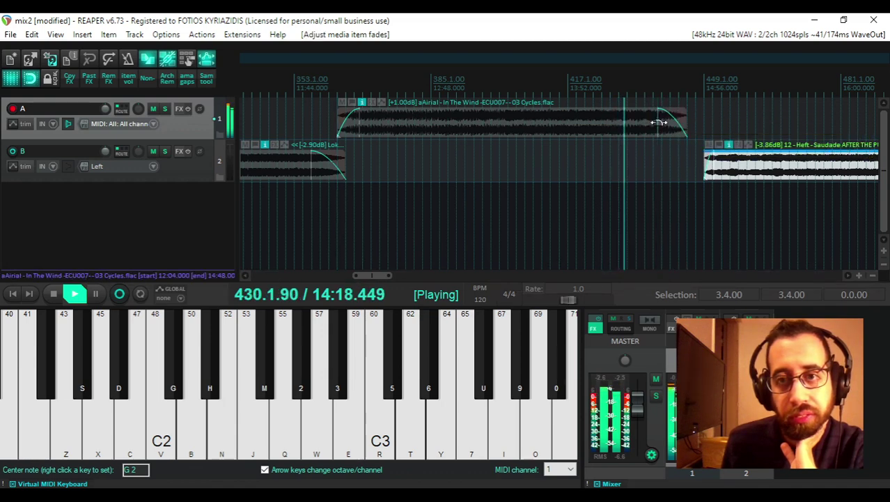
pyautogui.moveTo(742, 165); pyautogui.dragTo(711, 171)
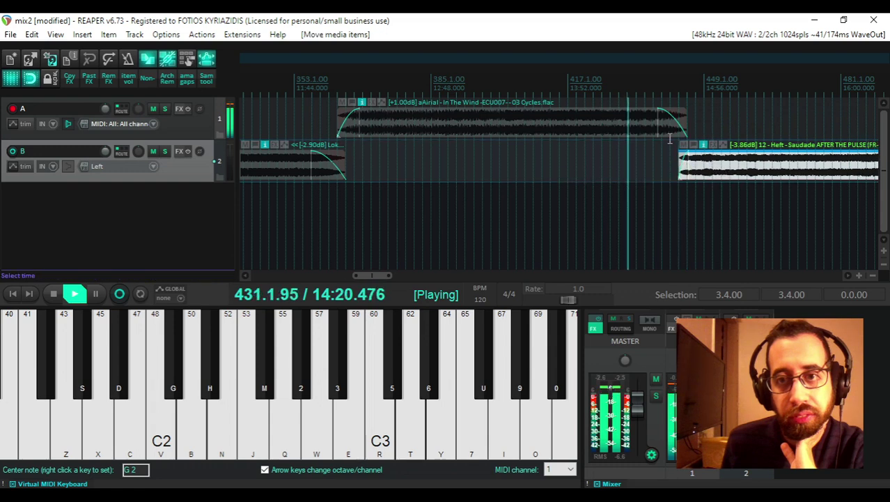
pyautogui.moveTo(657, 129); pyautogui.dragTo(651, 130)
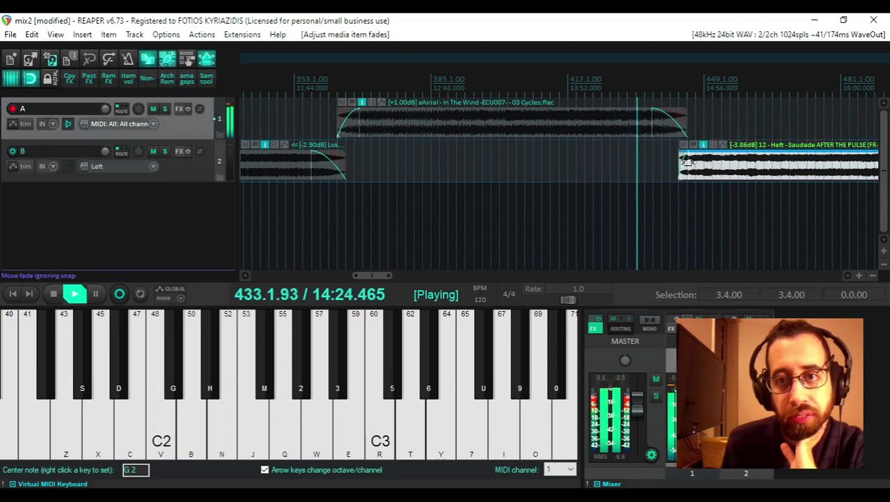
pyautogui.moveTo(688, 162); pyautogui.dragTo(715, 168)
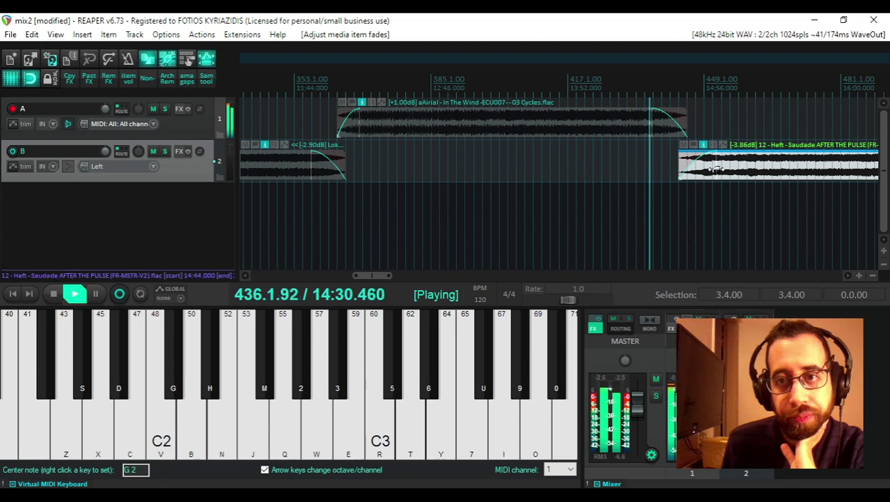
# - Move the VoltageCtrlR H2 Uh Oh item on track A earlier to start at 21:52, near the end of Saudade
pyautogui.moveTo(378, 276); pyautogui.dragTo(393, 278)
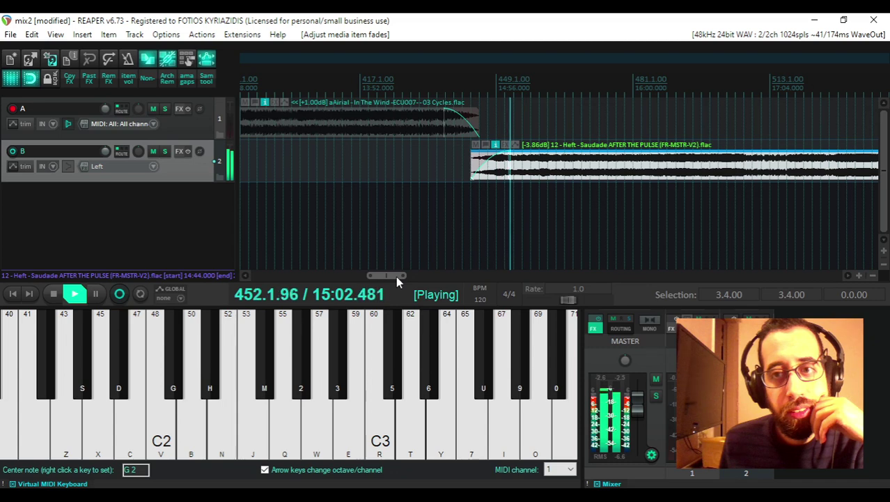
pyautogui.moveTo(396, 276); pyautogui.dragTo(412, 275)
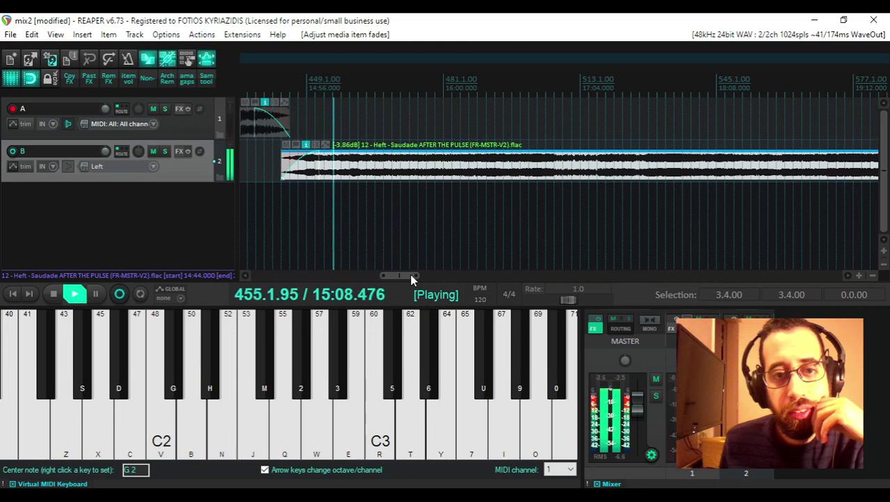
pyautogui.click(873, 276)
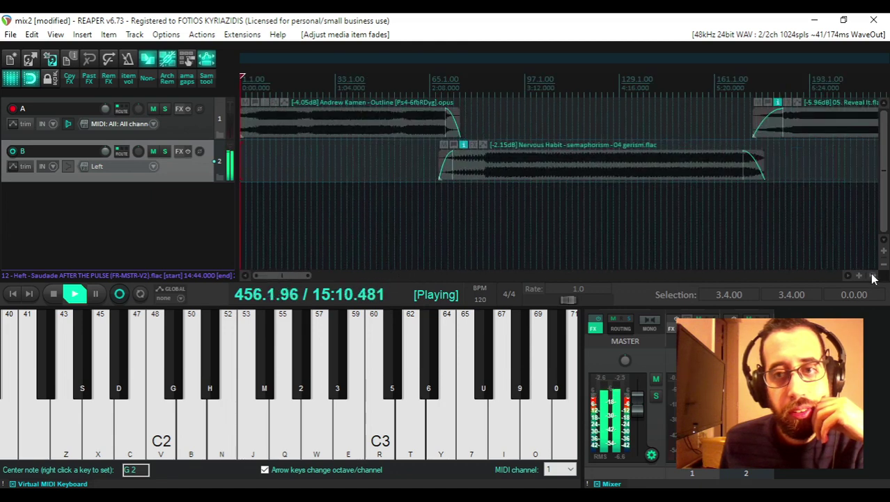
pyautogui.click(873, 275)
pyautogui.moveTo(418, 275); pyautogui.dragTo(454, 276)
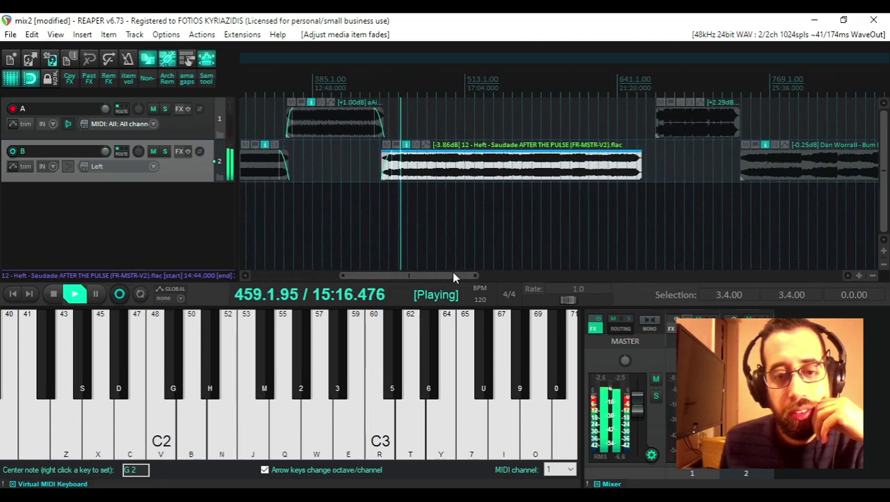
pyautogui.click(690, 131)
pyautogui.moveTo(690, 131); pyautogui.dragTo(670, 131)
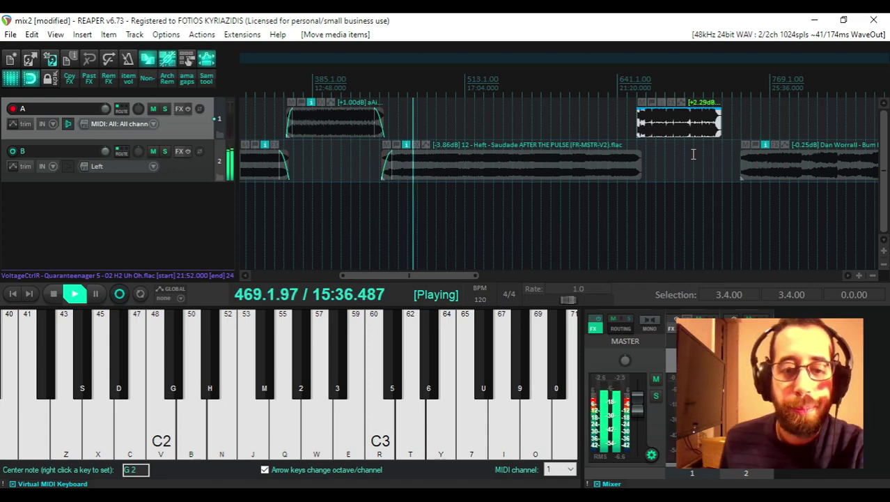
# - Check the Twitch stream chat and examine the junction between the Saudade and H2 Uh Oh items more closely
pyautogui.hotkey('alt', 'Tab')
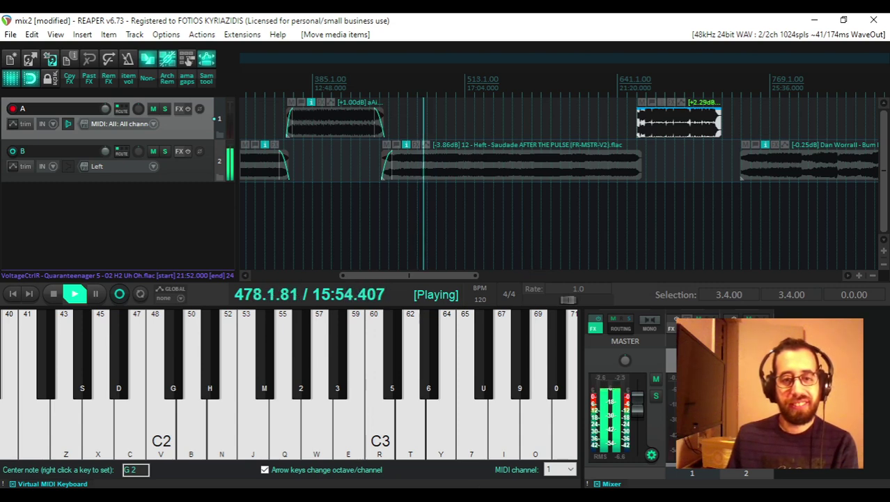
pyautogui.hotkey('alt', 'Tab')
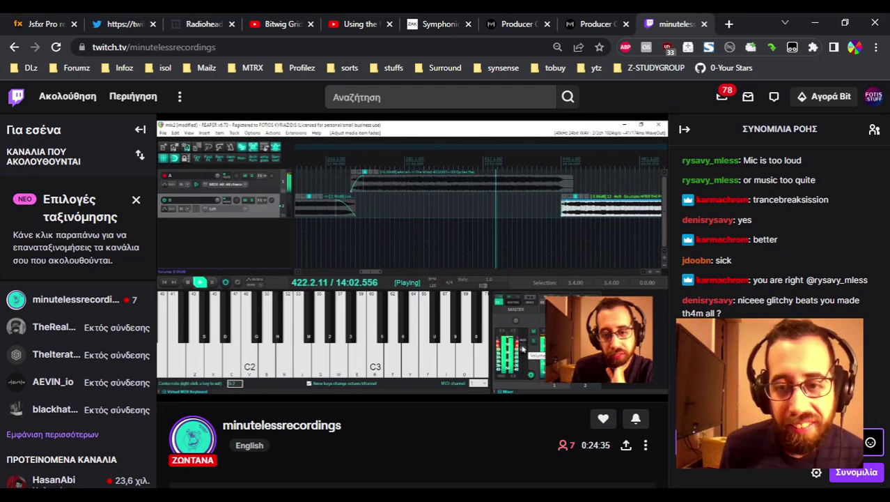
pyautogui.moveTo(374, 496)
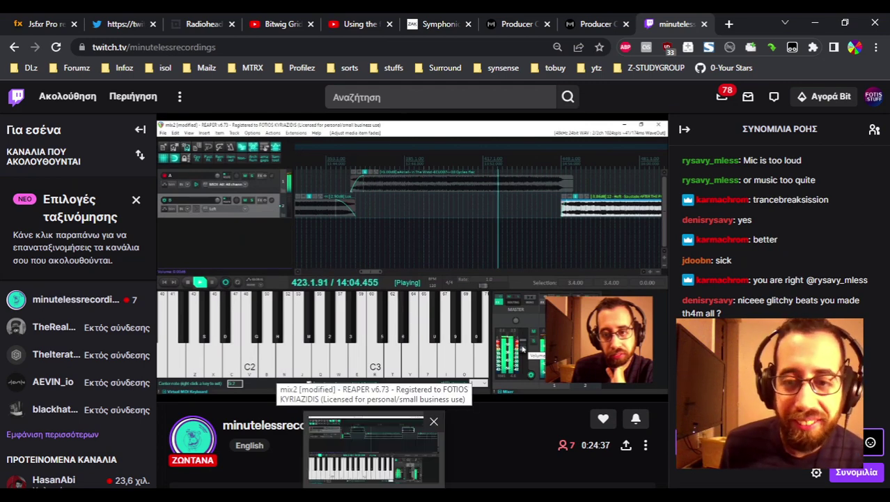
pyautogui.click(374, 452)
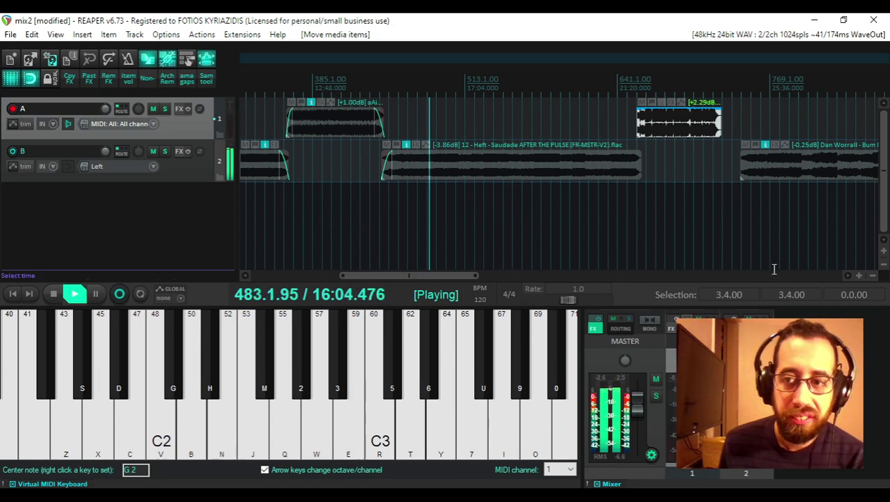
pyautogui.click(859, 276)
pyautogui.click(859, 275)
pyautogui.click(859, 275)
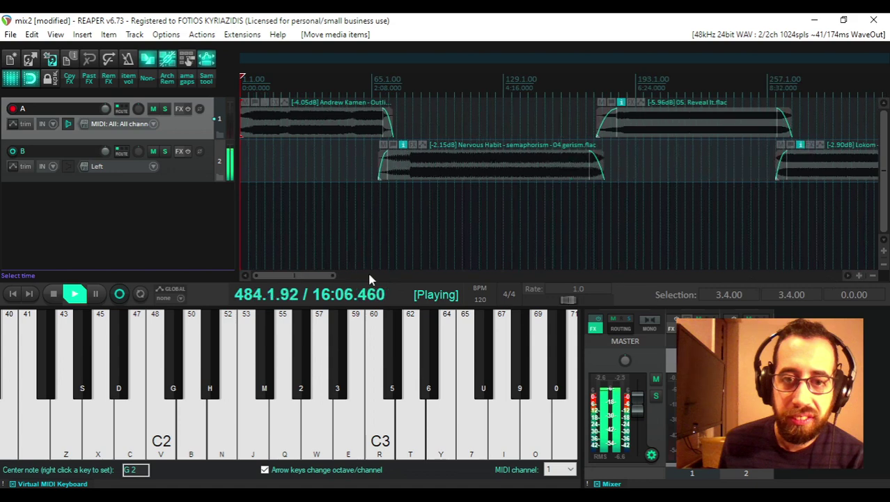
pyautogui.moveTo(294, 275); pyautogui.dragTo(421, 284)
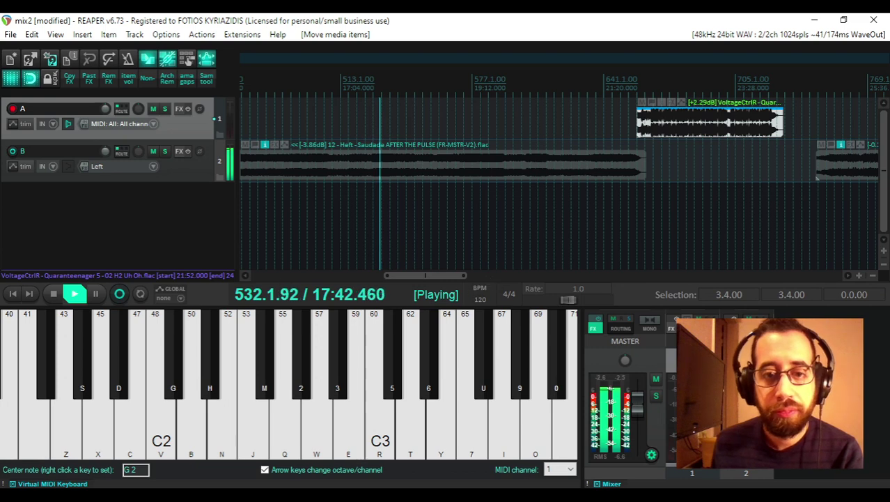
pyautogui.hotkey('alt', 'Tab')
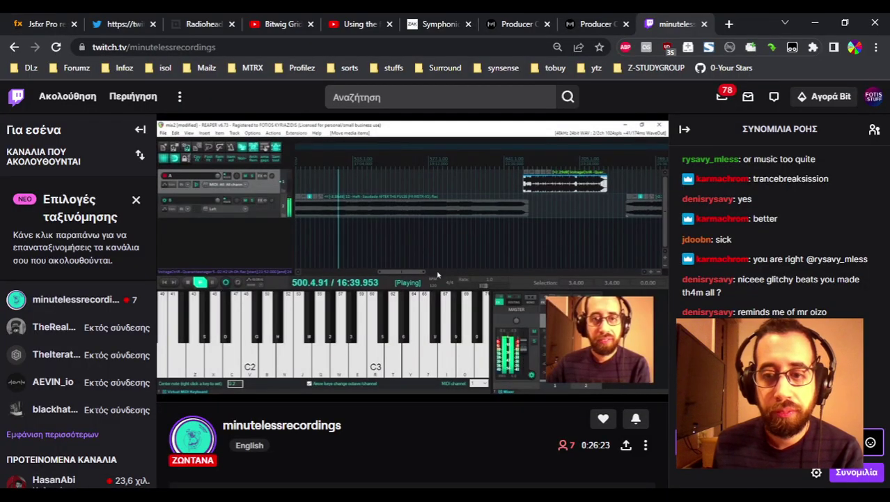
pyautogui.hotkey('alt', 'Tab')
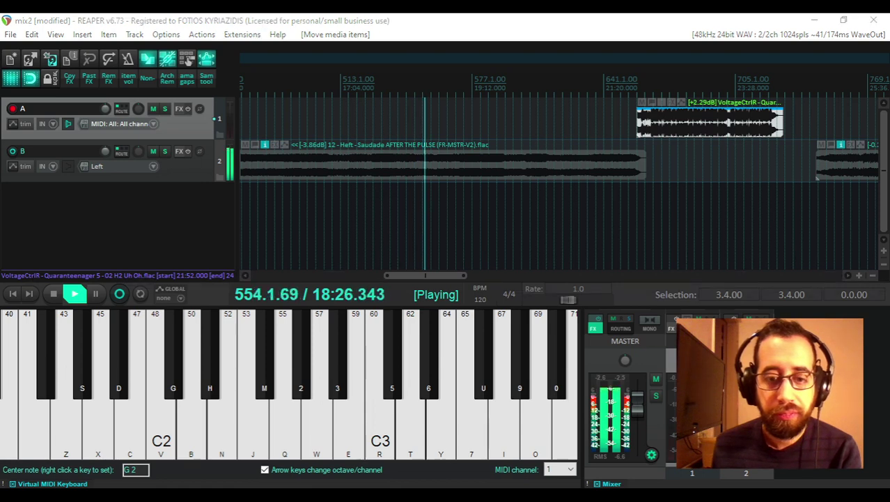
# - Check the Twitch stream page and read its chat, and return to the mix project in REAPER
pyautogui.hotkey('alt', 'Tab')
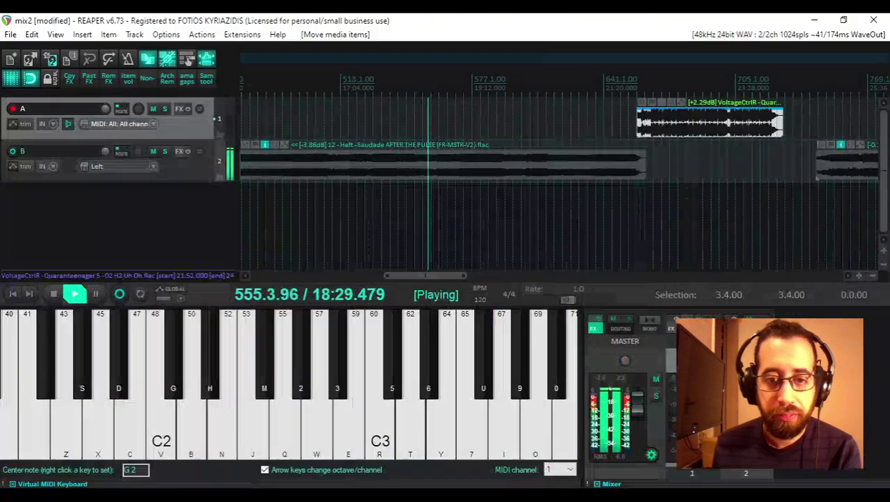
pyautogui.hotkey('alt', 'Tab')
pyautogui.hotkey('alt', 'Tab')
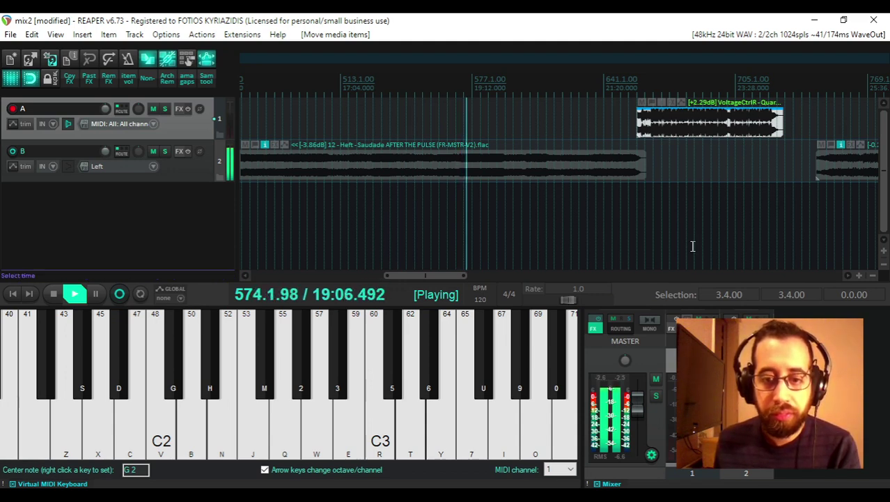
pyautogui.hotkey('alt', 'Tab')
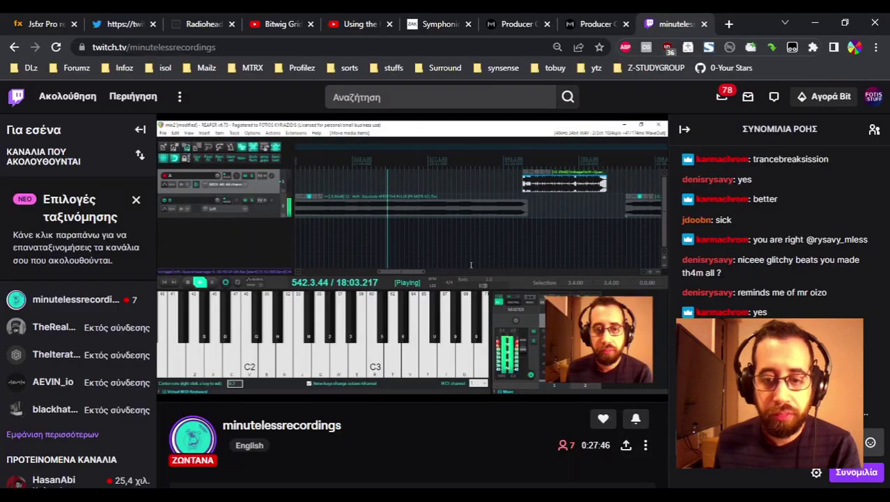
pyautogui.hotkey('alt', 'Tab')
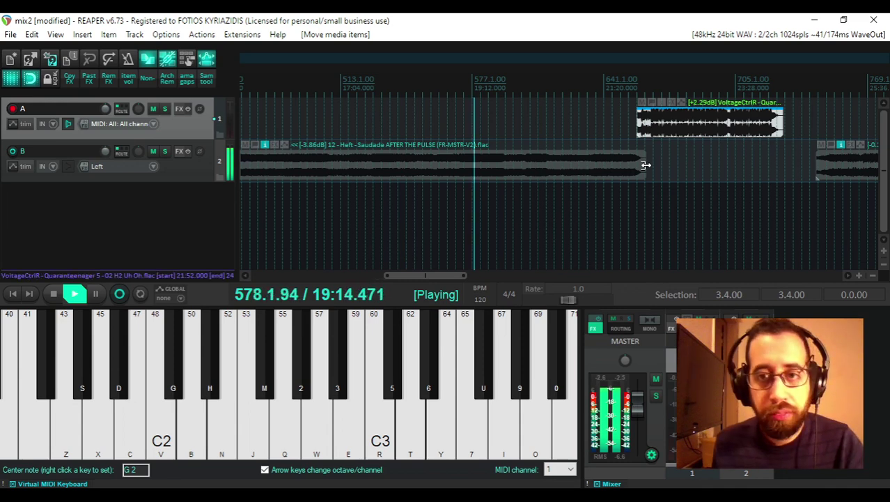
# - Trim Saudade to end at about 20:40 with a fade-out, and move H2 Uh Oh on track A to start at 20:32
pyautogui.moveTo(646, 165); pyautogui.dragTo(551, 165)
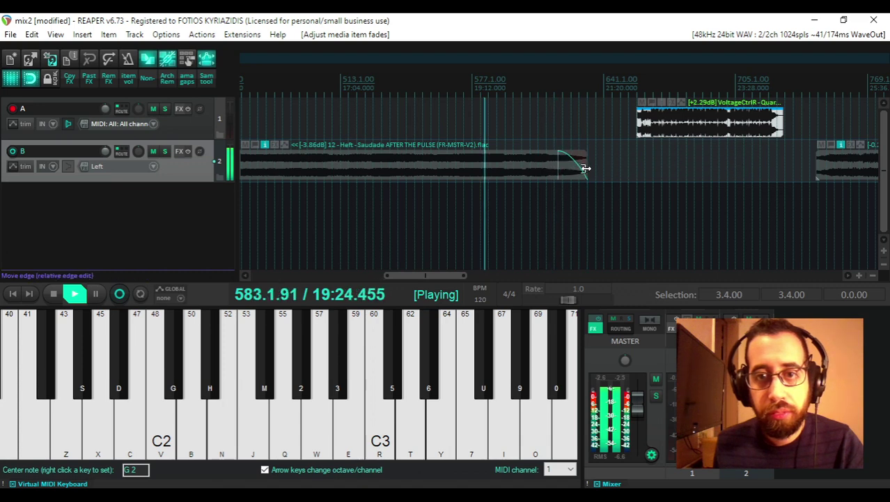
pyautogui.moveTo(586, 168); pyautogui.dragTo(579, 168)
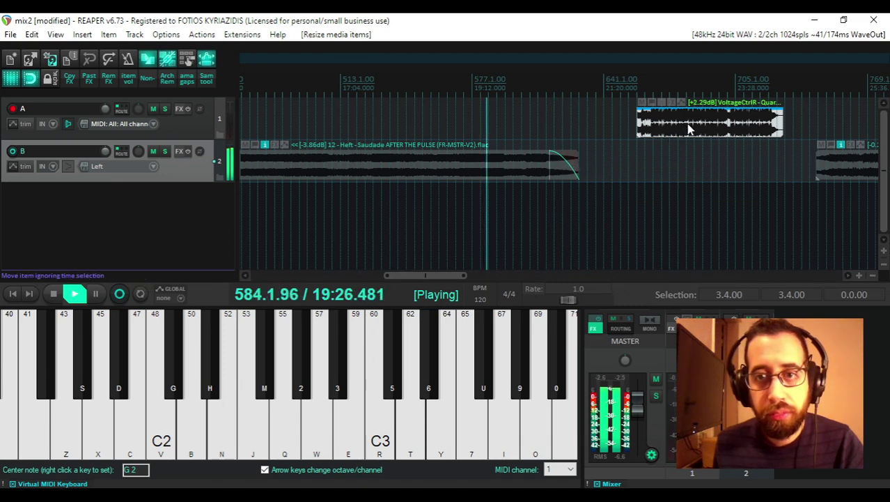
pyautogui.moveTo(689, 128); pyautogui.dragTo(615, 139)
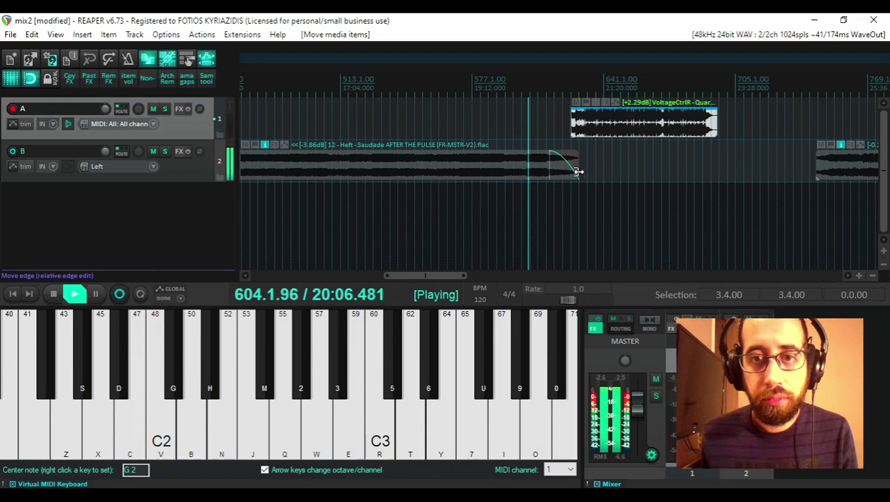
pyautogui.moveTo(577, 171); pyautogui.dragTo(563, 171)
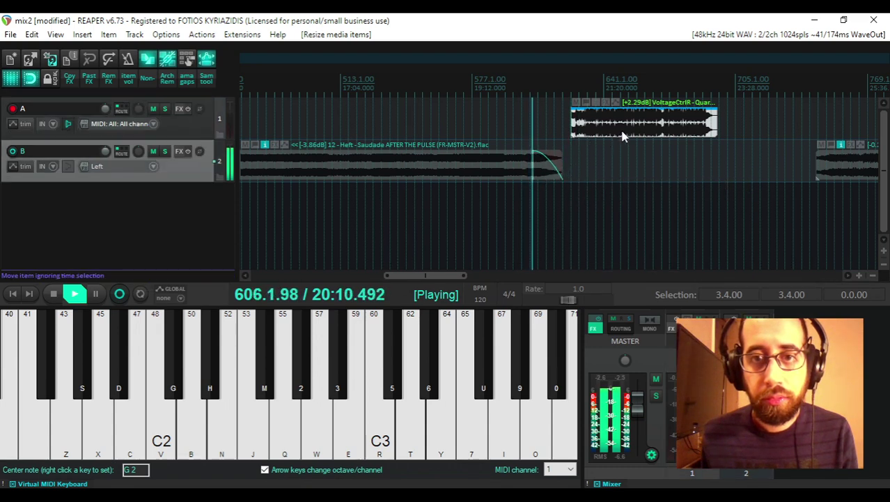
pyautogui.moveTo(628, 128); pyautogui.dragTo(596, 133)
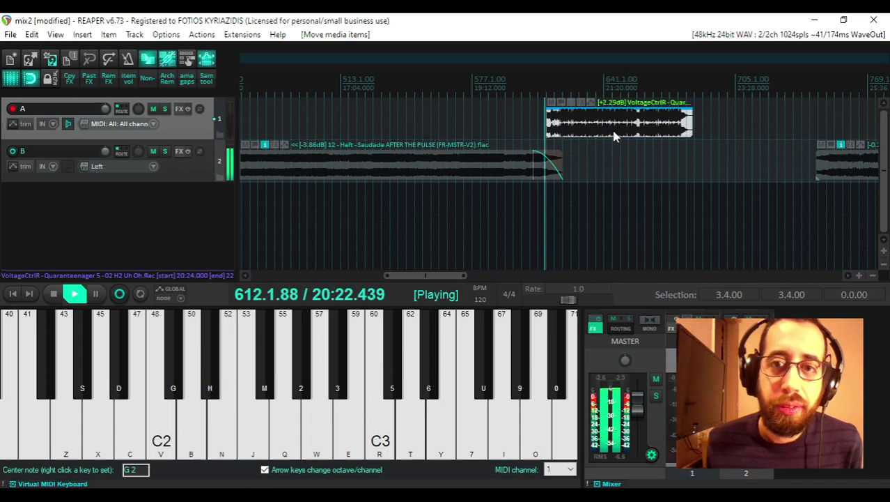
pyautogui.moveTo(614, 136); pyautogui.dragTo(630, 134)
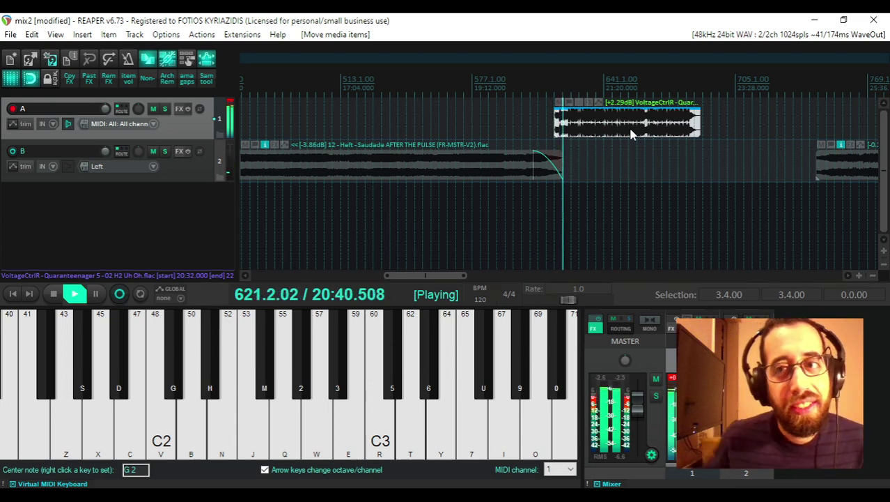
# - Move the Bum Bum item on track B earlier to start at 22:48, overlapping the end of H2 Uh Oh
pyautogui.click(825, 171)
pyautogui.moveTo(825, 172); pyautogui.dragTo(700, 149)
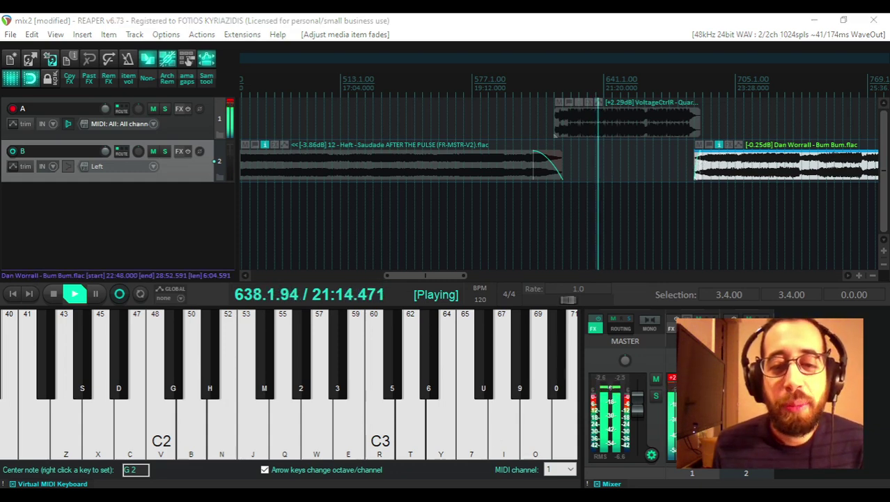
# - Check the stream chat between looks, and examine the stretch from the end of Saudade to the start of Bum Bum more closely
pyautogui.hotkey('alt', 'Tab')
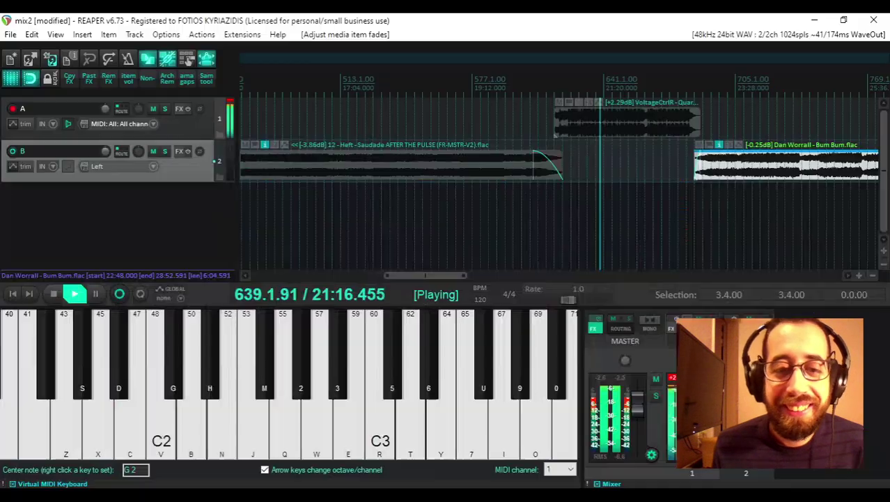
pyautogui.hotkey('alt', 'Tab')
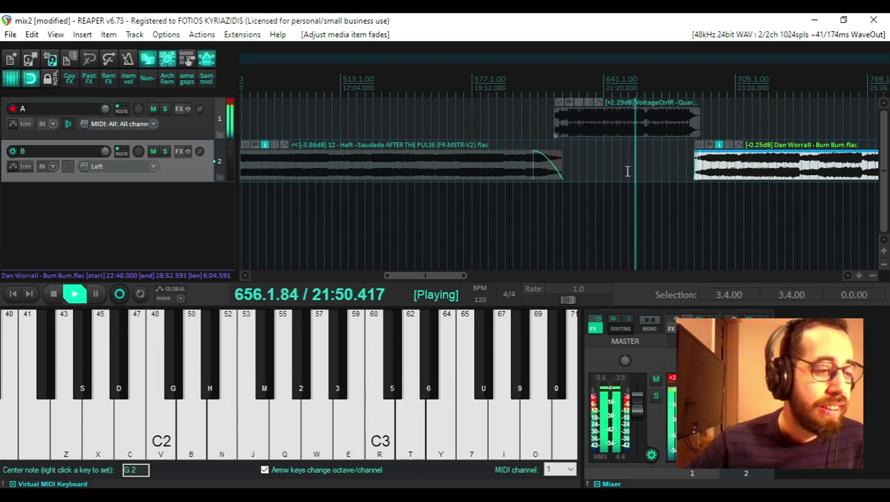
pyautogui.press('Home')
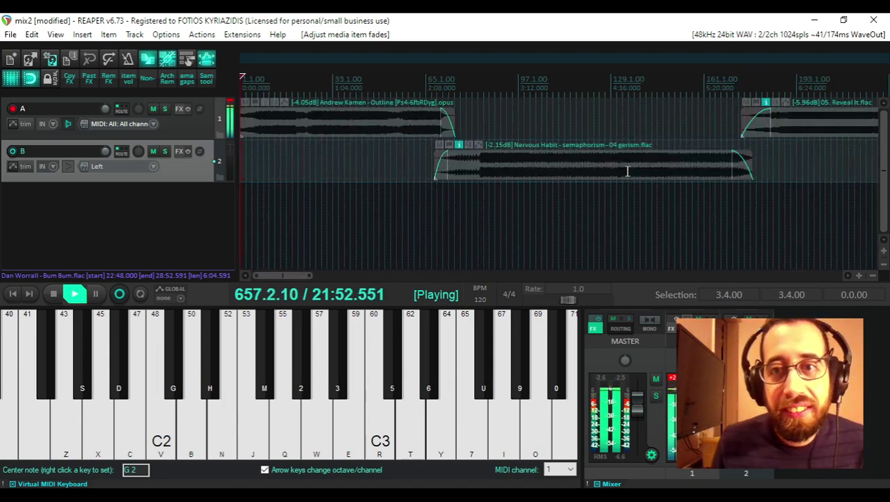
pyautogui.moveTo(277, 275); pyautogui.dragTo(450, 264)
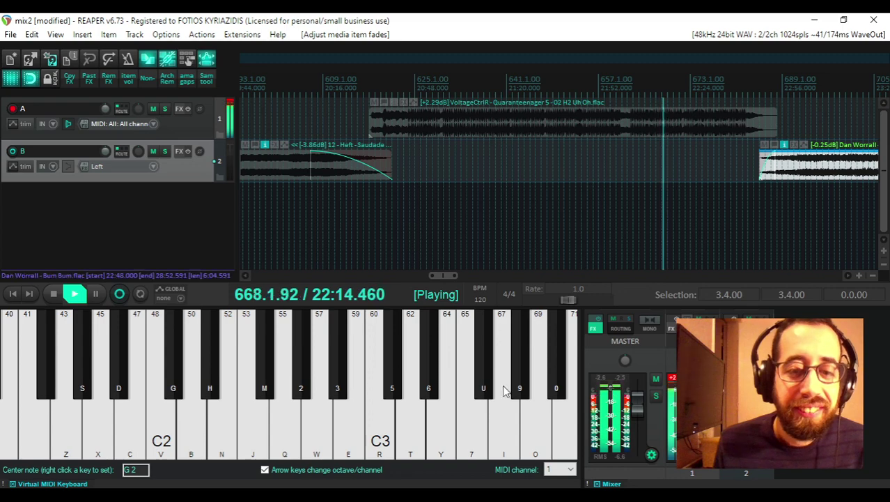
pyautogui.hotkey('alt', 'Tab')
pyautogui.hotkey('alt', 'Tab')
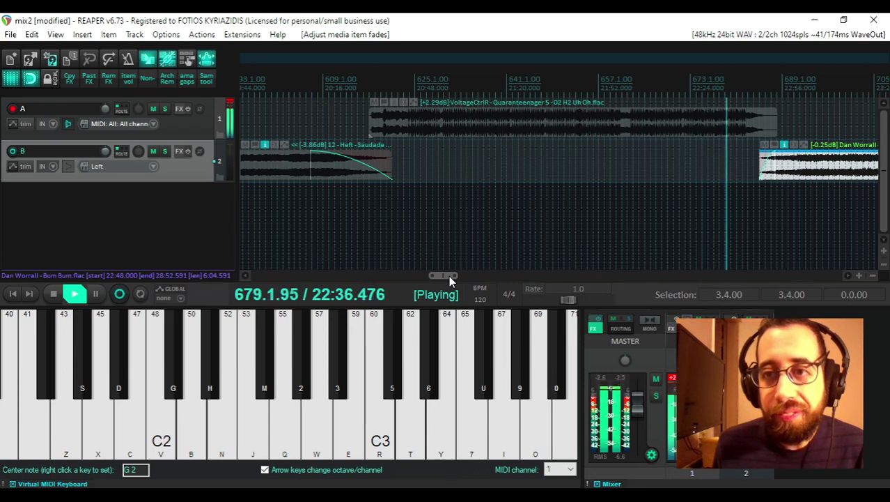
# - Shorten the fade-in of Bum Bum, and trim its end back to 27:12 with a fade-out
pyautogui.moveTo(772, 167); pyautogui.dragTo(765, 170)
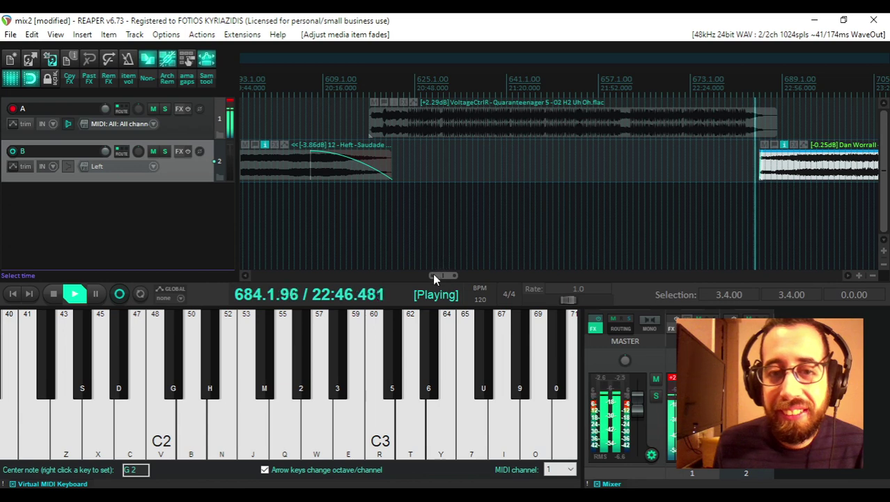
pyautogui.moveTo(432, 275); pyautogui.dragTo(450, 276)
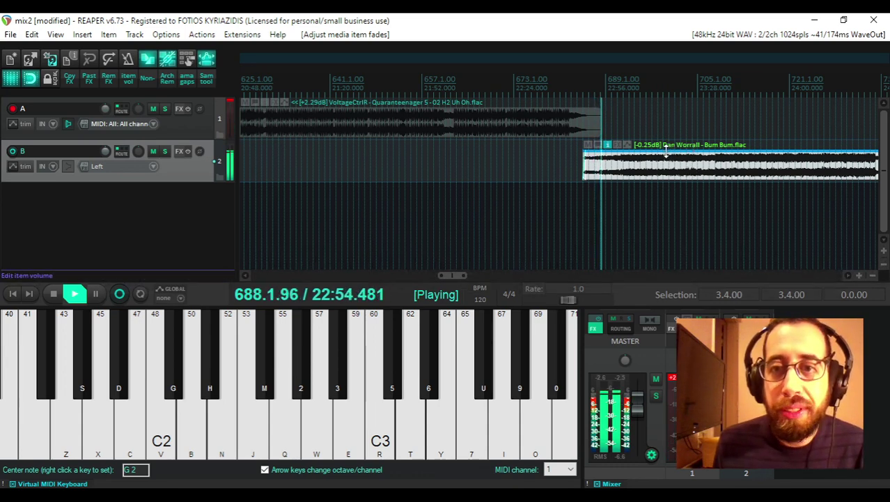
pyautogui.hscroll(2, 463, 275)
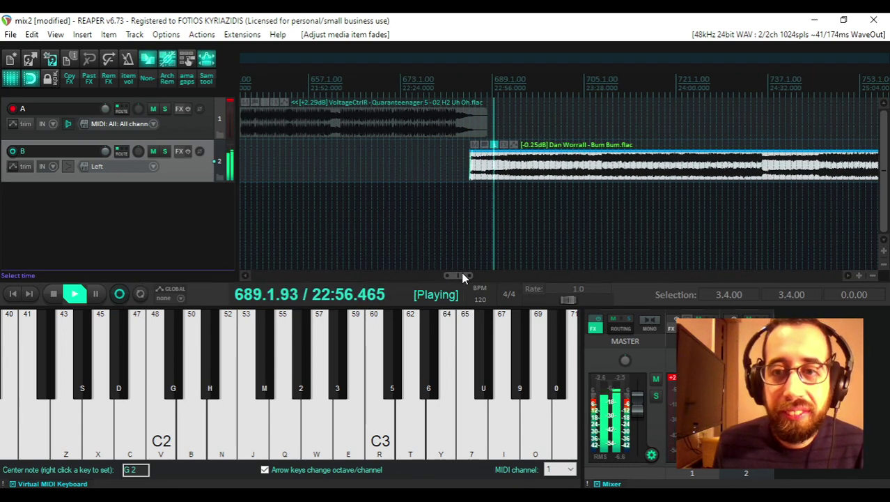
pyautogui.hscroll(1, 463, 275)
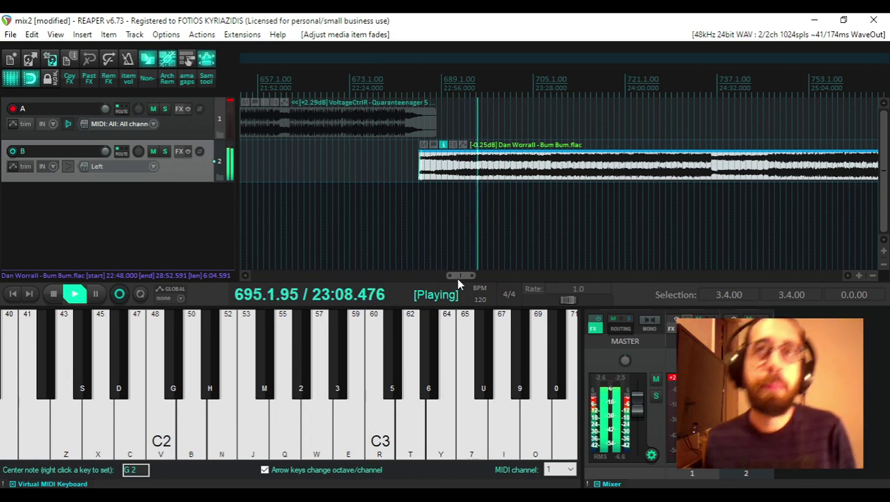
pyautogui.moveTo(459, 272); pyautogui.dragTo(466, 274)
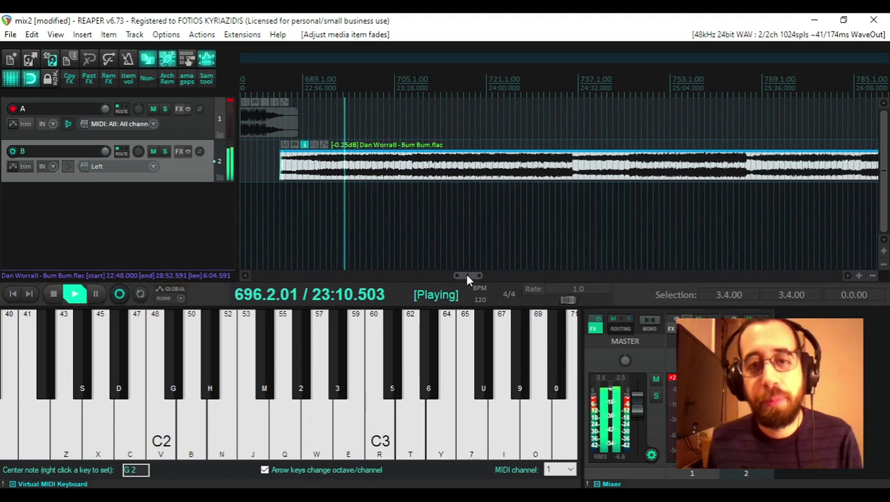
pyautogui.click(874, 276)
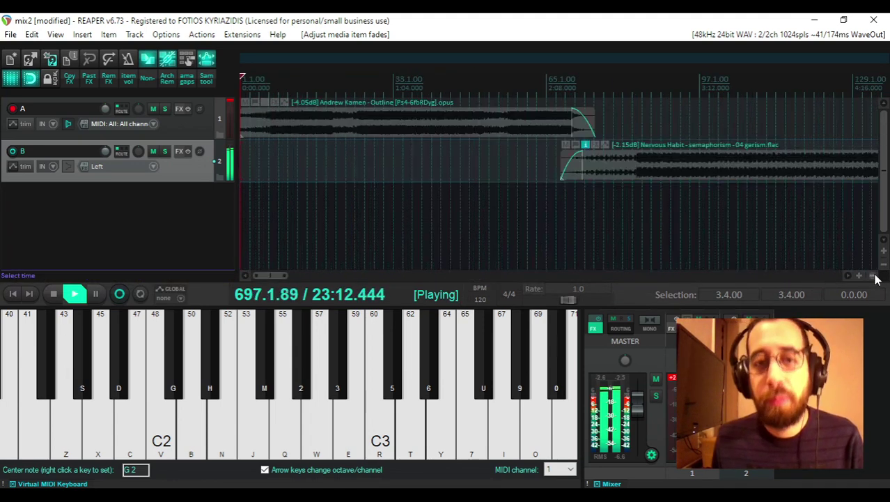
pyautogui.click(875, 276)
pyautogui.click(875, 276)
pyautogui.click(876, 276)
pyautogui.click(875, 276)
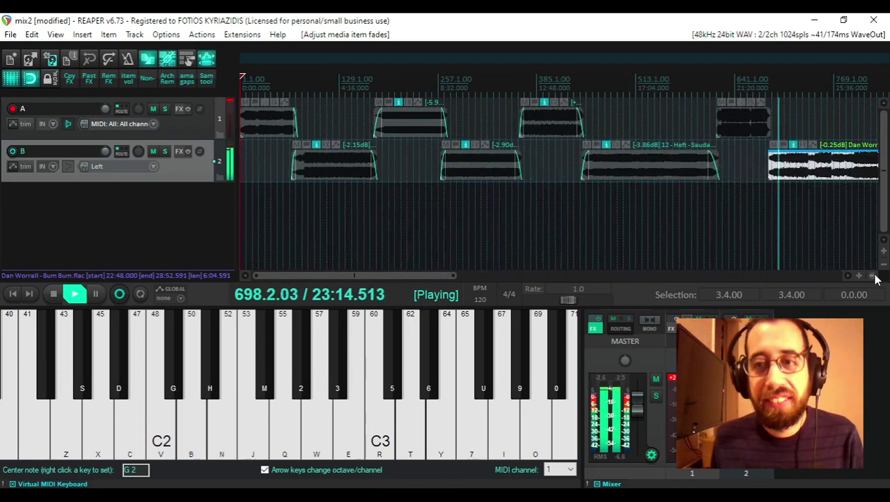
pyautogui.click(875, 276)
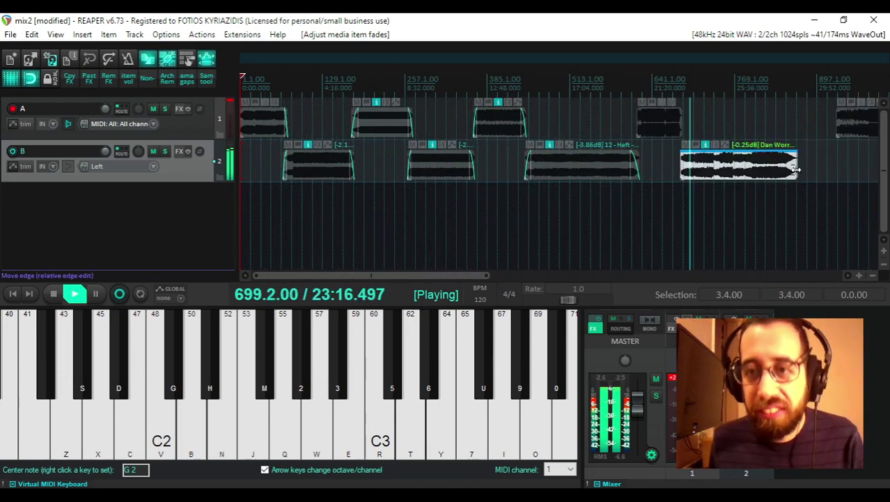
pyautogui.moveTo(795, 168); pyautogui.dragTo(756, 155)
# - Examine the trimmed Bum Bum item on track B more closely, and look in on the Twitch stream chat before returning to REAPER
pyautogui.click(859, 275)
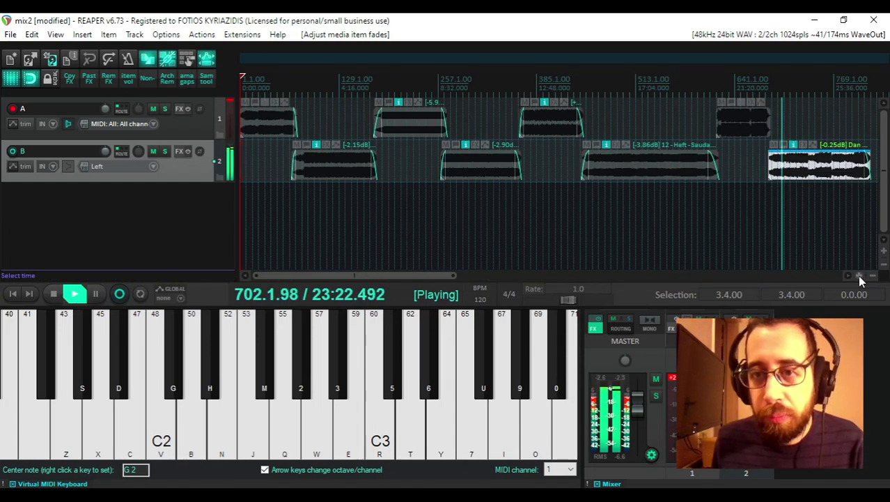
pyautogui.click(857, 275)
pyautogui.moveTo(284, 276); pyautogui.dragTo(480, 275)
pyautogui.click(859, 275)
pyautogui.click(860, 276)
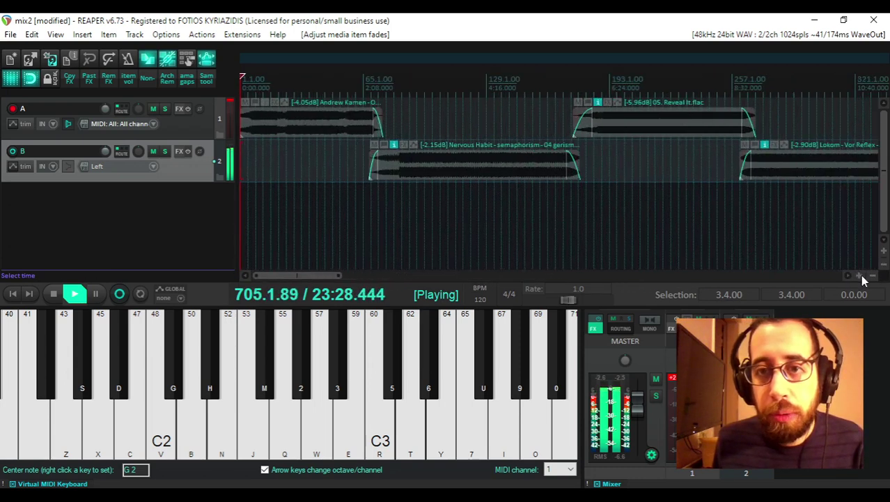
pyautogui.moveTo(276, 275); pyautogui.dragTo(459, 276)
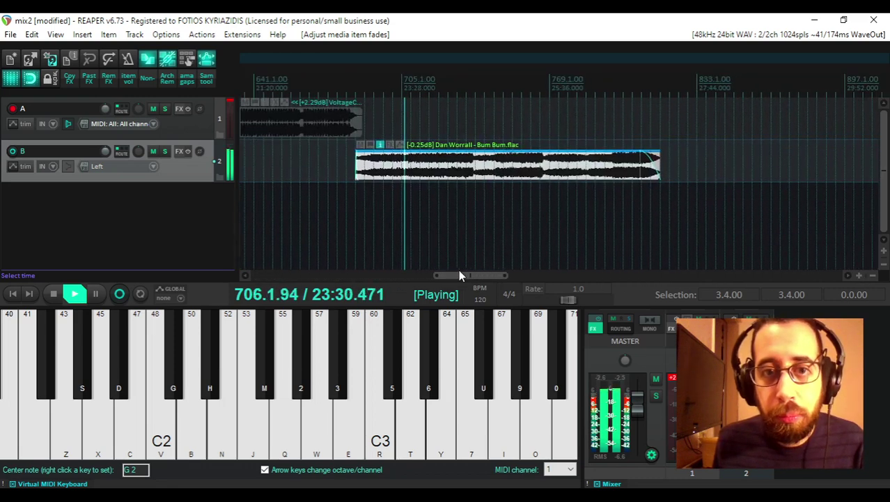
pyautogui.hotkey('alt', 'Tab')
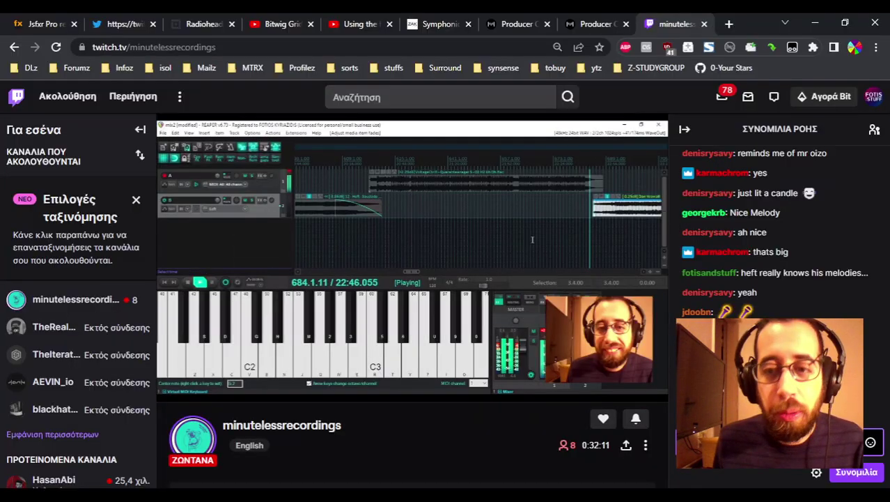
pyautogui.moveTo(374, 501)
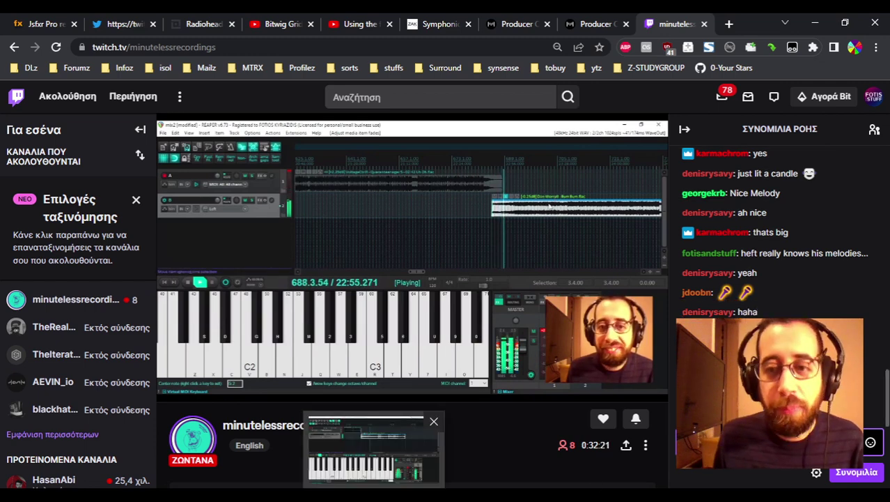
pyautogui.click(375, 501)
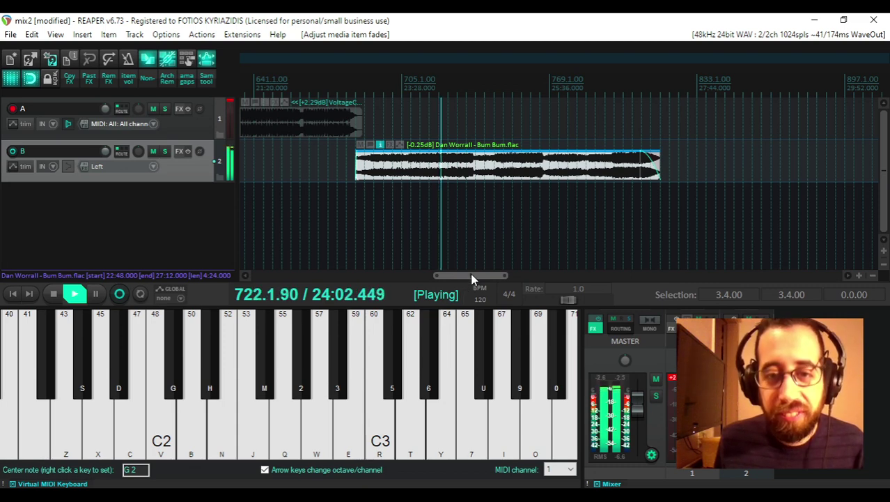
# - Move the Perfect item on track A earlier to start at 27:04, overlapping the fade-out of Bum Bum
pyautogui.moveTo(472, 277); pyautogui.dragTo(495, 273)
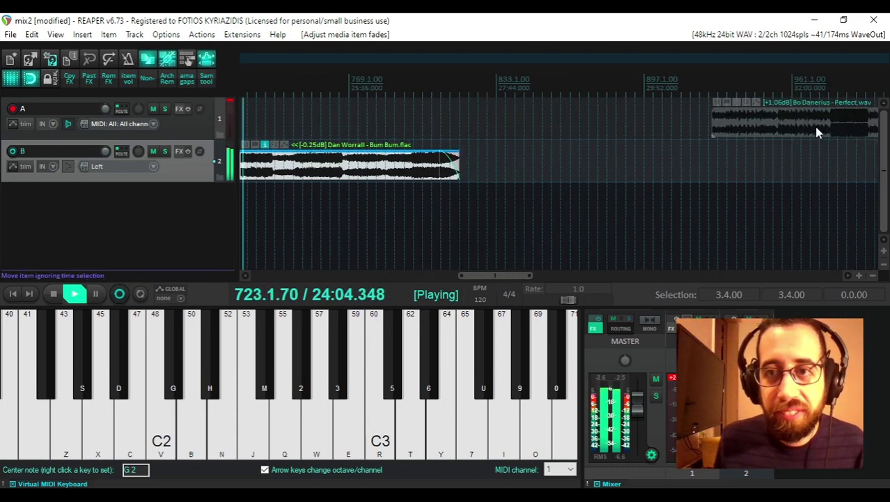
pyautogui.moveTo(812, 130); pyautogui.dragTo(547, 141)
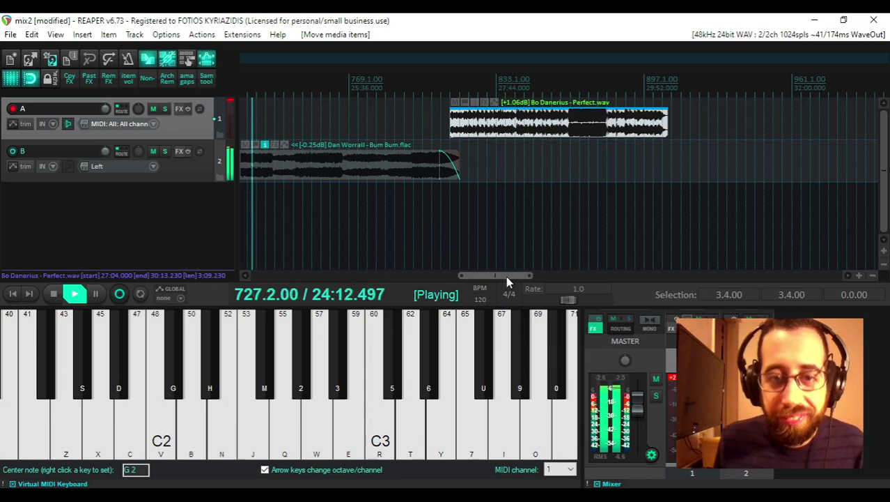
pyautogui.moveTo(506, 276); pyautogui.dragTo(482, 277)
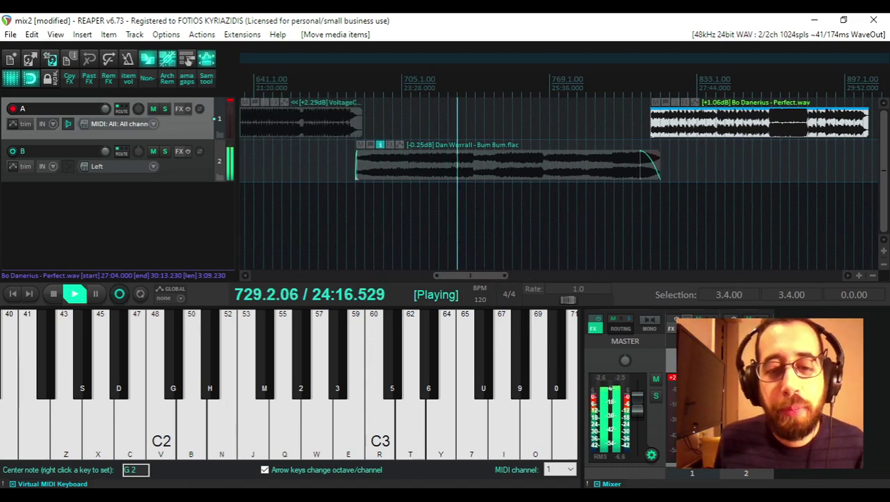
# - Switch to the Twitch stream page to read the chat, and return to REAPER
pyautogui.hotkey('alt', 'Tab')
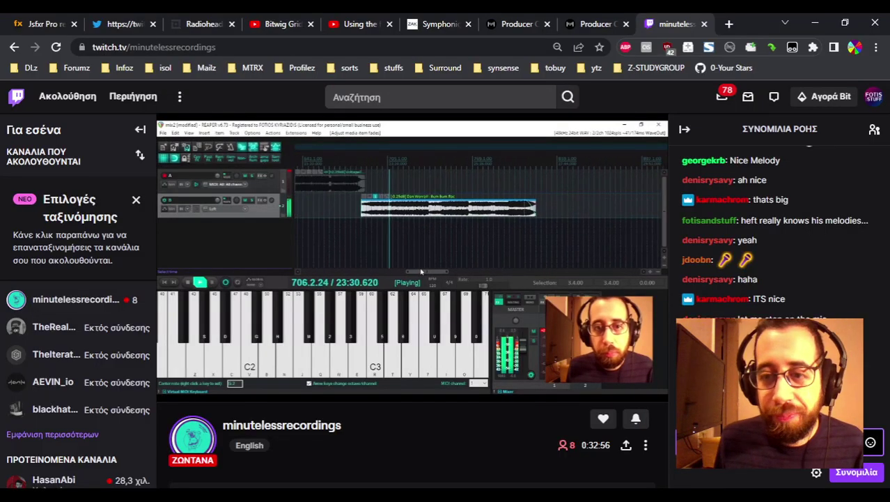
pyautogui.moveTo(374, 499)
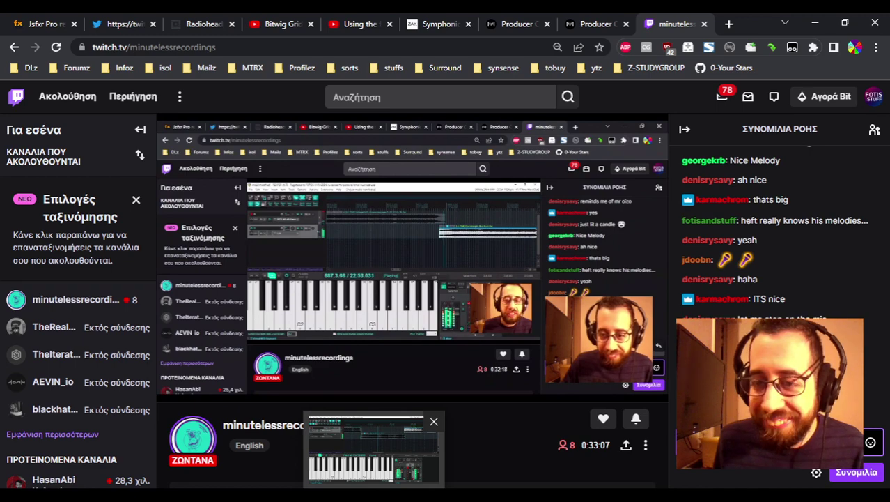
pyautogui.hotkey('alt', 'Tab')
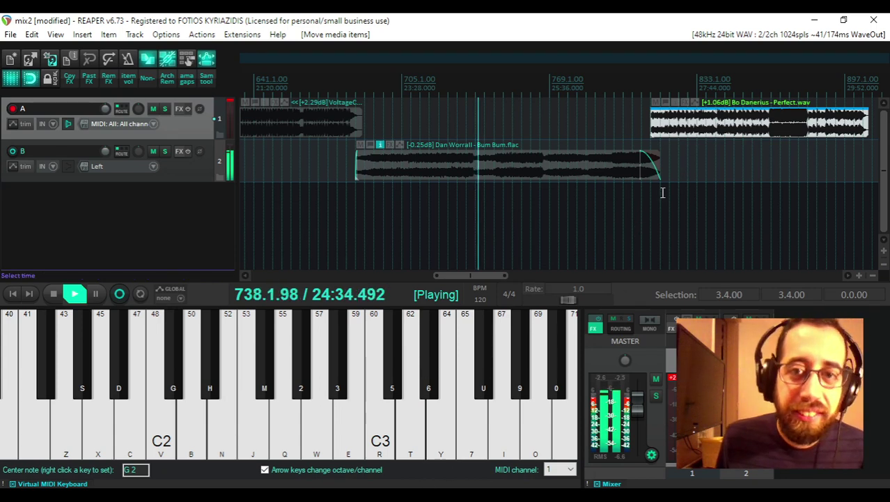
# - Trim the end of Bum Bum back to 27:04, try shorter and longer fade-outs on it, and check the stream chat
pyautogui.moveTo(661, 182); pyautogui.dragTo(649, 178)
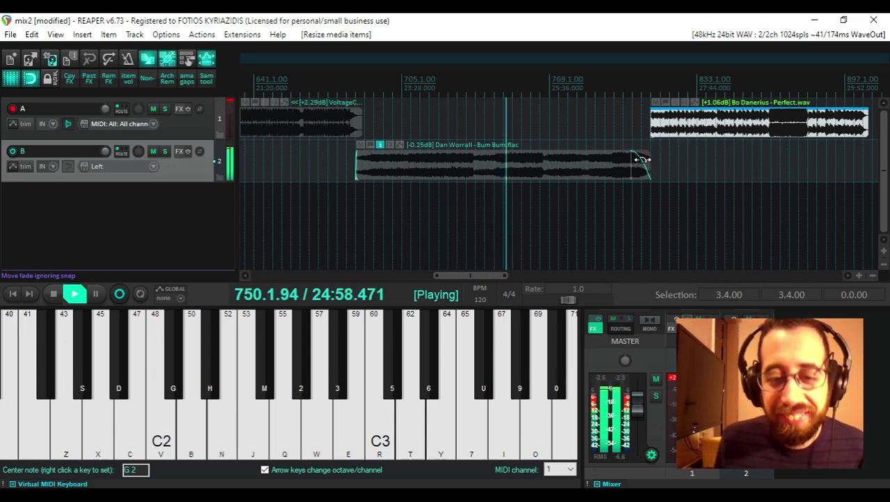
pyautogui.hotkey('alt', 'Tab')
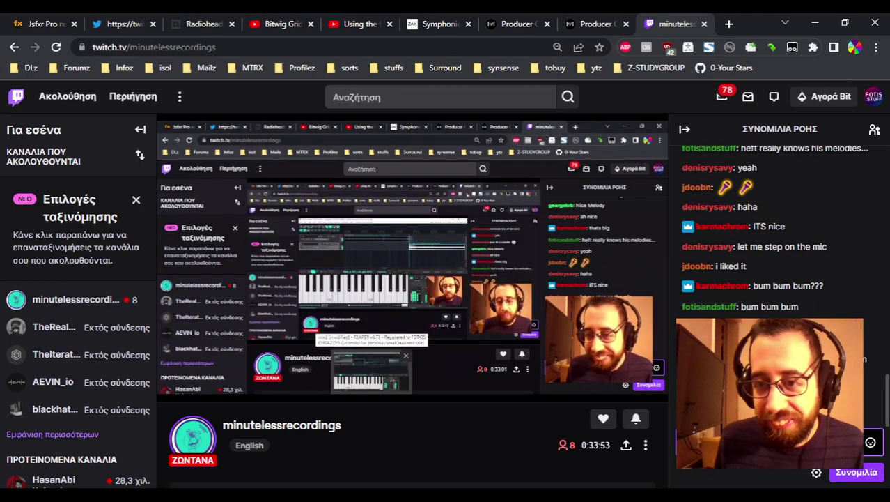
pyautogui.hotkey('alt', 'Tab')
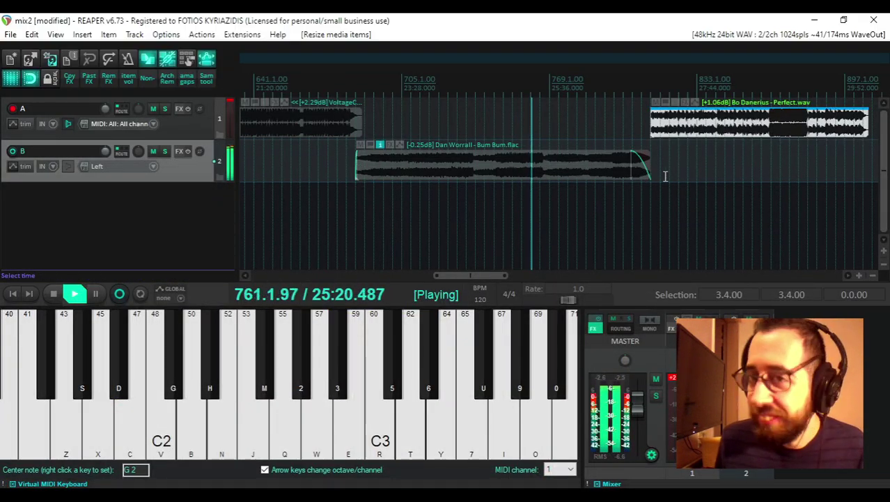
pyautogui.moveTo(629, 169); pyautogui.dragTo(636, 168)
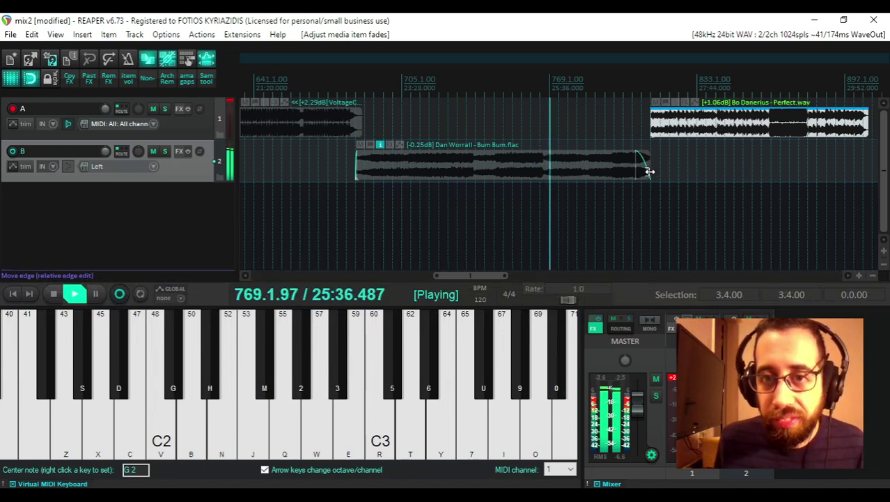
pyautogui.moveTo(649, 171); pyautogui.dragTo(631, 177)
pyautogui.moveTo(635, 177); pyautogui.dragTo(656, 174)
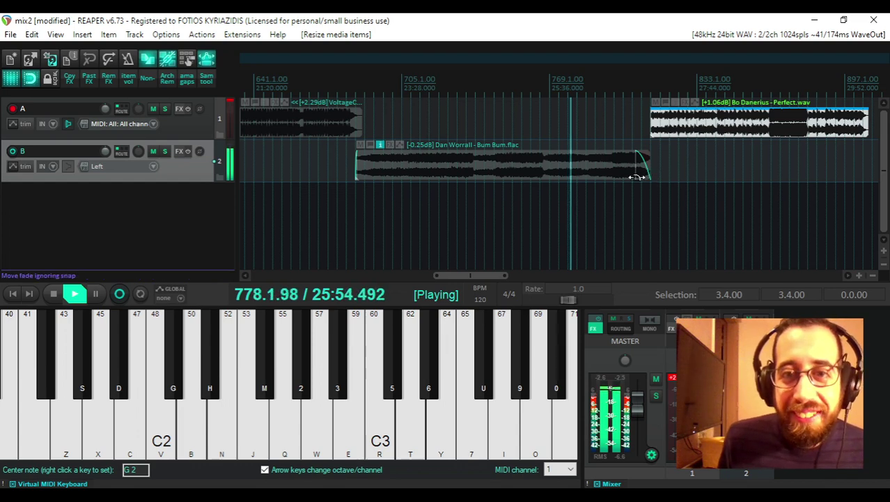
pyautogui.moveTo(635, 175)
pyautogui.mouseDown()
pyautogui.moveTo(646, 177)
pyautogui.moveTo(618, 177)
pyautogui.moveTo(627, 176)
pyautogui.mouseUp()
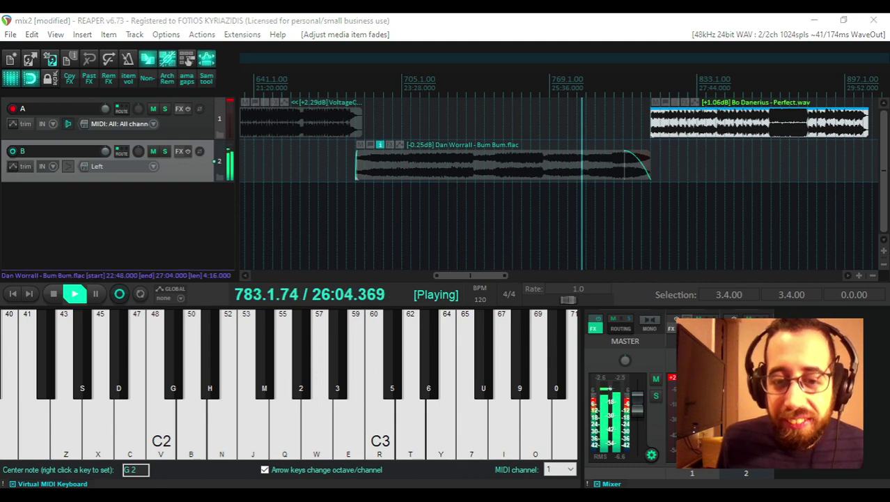
pyautogui.hotkey('alt', 'Tab')
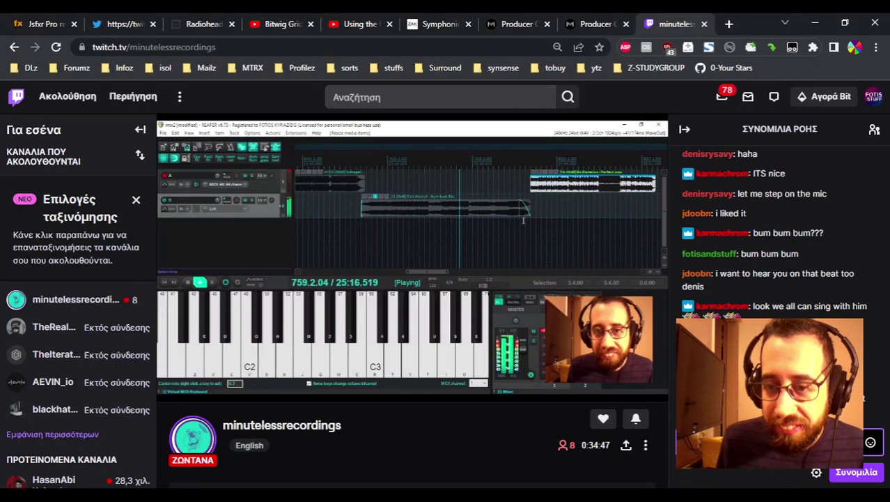
pyautogui.hotkey('alt', 'Tab')
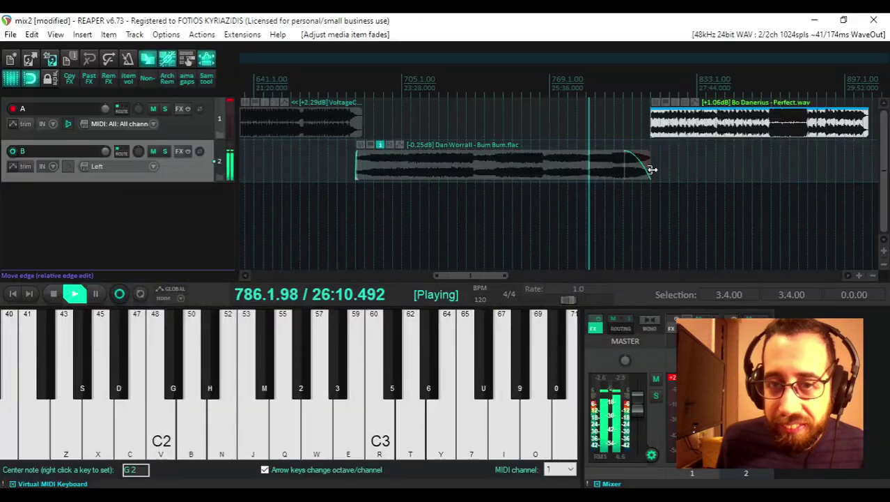
# - Set the end of Bum Bum to 27:12 with a longer fade-out, trying later positions for it and Perfect before returning Perfect to 27:04
pyautogui.moveTo(622, 172); pyautogui.dragTo(643, 173)
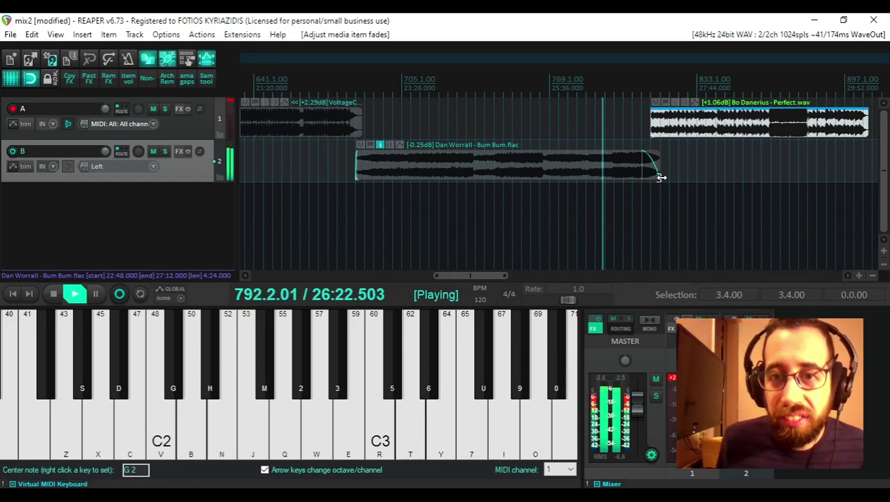
pyautogui.moveTo(661, 177); pyautogui.dragTo(668, 177)
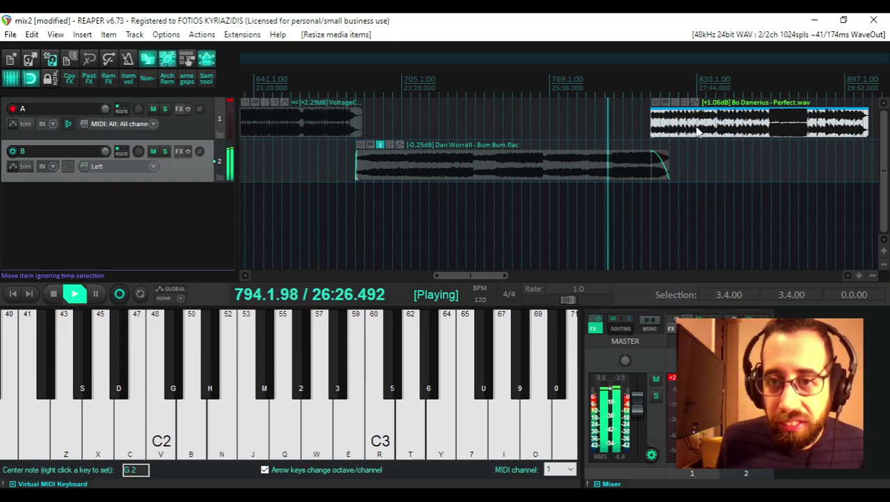
pyautogui.moveTo(702, 129); pyautogui.dragTo(712, 130)
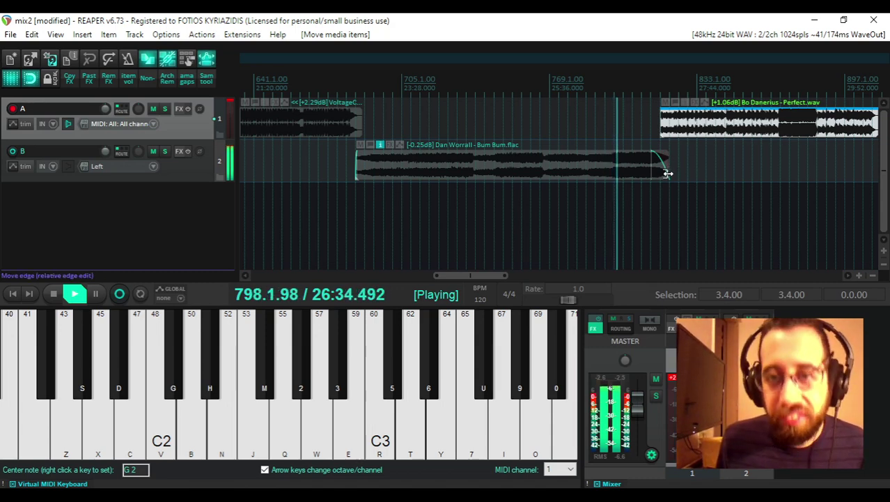
pyautogui.moveTo(668, 173); pyautogui.dragTo(662, 173)
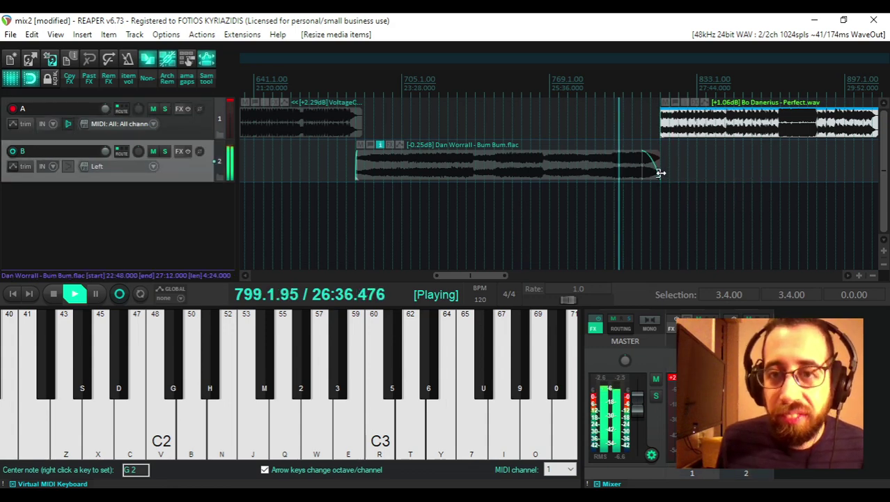
pyautogui.moveTo(724, 129); pyautogui.dragTo(715, 130)
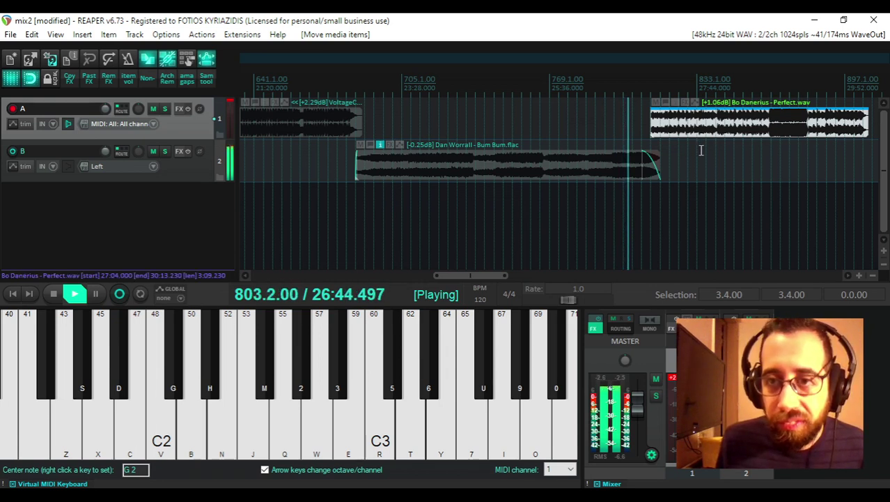
pyautogui.moveTo(633, 166); pyautogui.dragTo(631, 167)
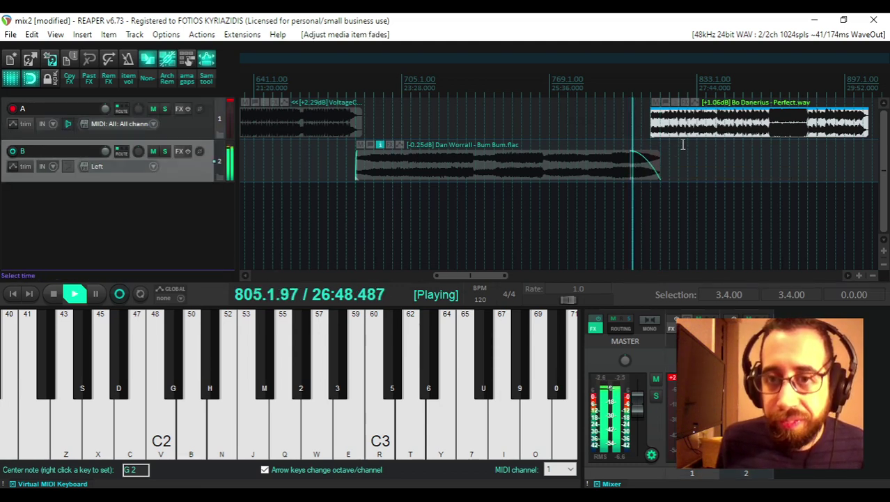
# - Move the Perfect item on track A later to start at 27:28, leaving a gap after the end of Bum Bum
pyautogui.moveTo(702, 134); pyautogui.dragTo(748, 133)
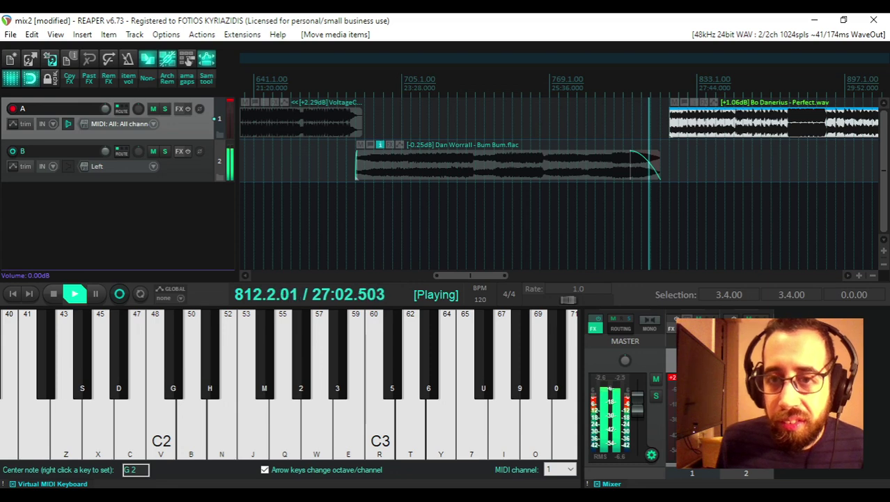
pyautogui.moveTo(720, 135); pyautogui.dragTo(709, 140)
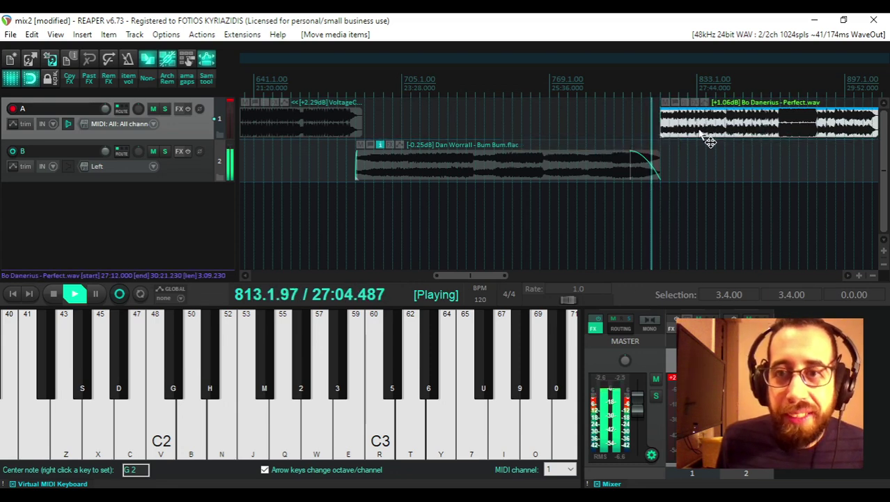
pyautogui.hotkey('ctrl', 'z')
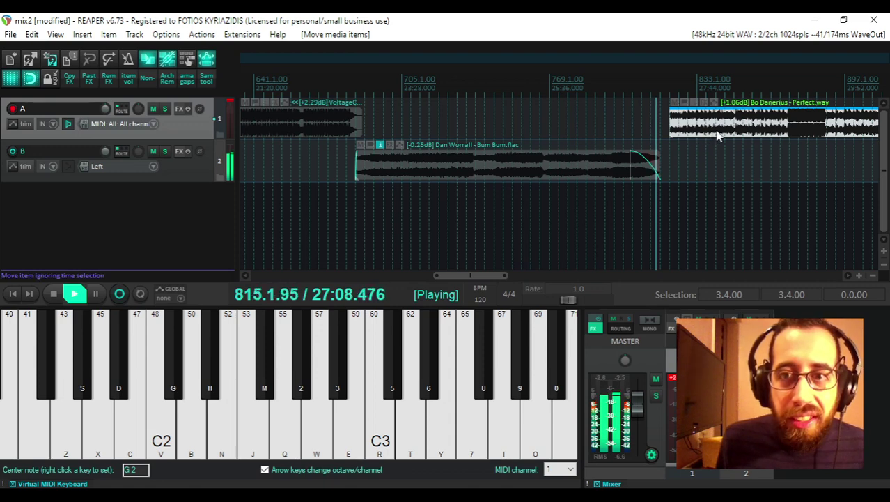
pyautogui.moveTo(453, 275); pyautogui.dragTo(479, 277)
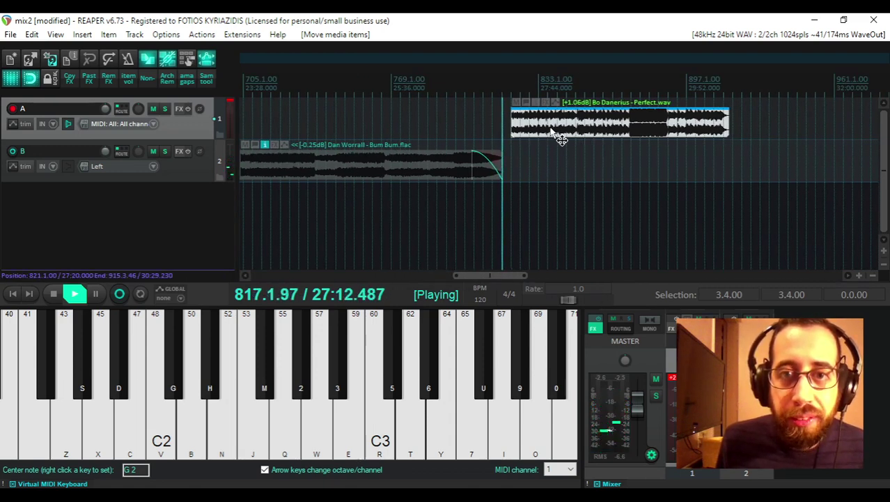
pyautogui.moveTo(547, 137); pyautogui.dragTo(547, 133)
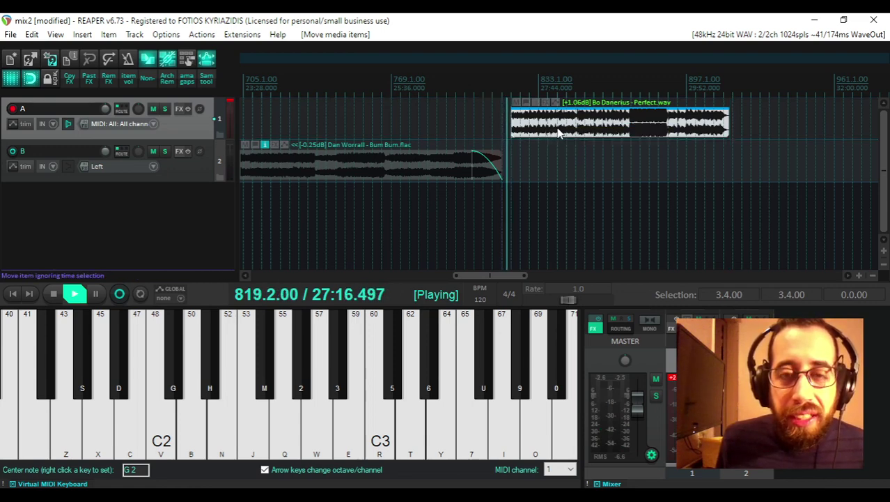
pyautogui.moveTo(558, 133); pyautogui.dragTo(586, 130)
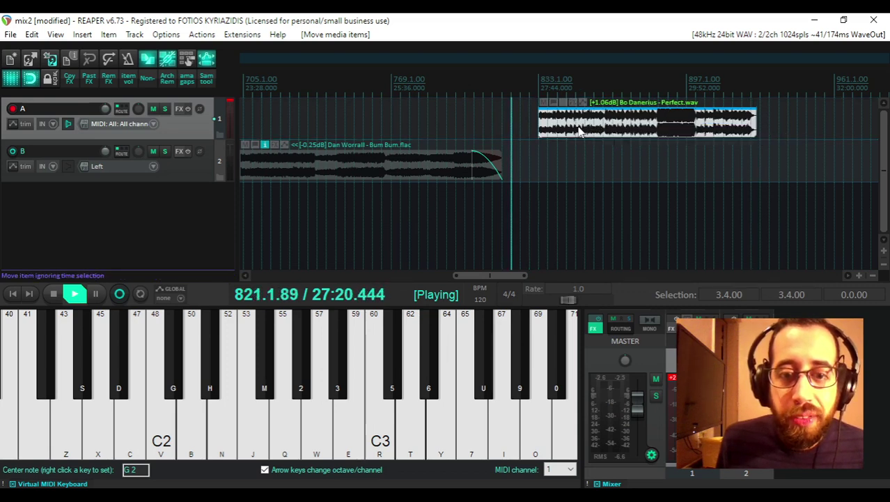
pyautogui.moveTo(577, 133); pyautogui.dragTo(558, 133)
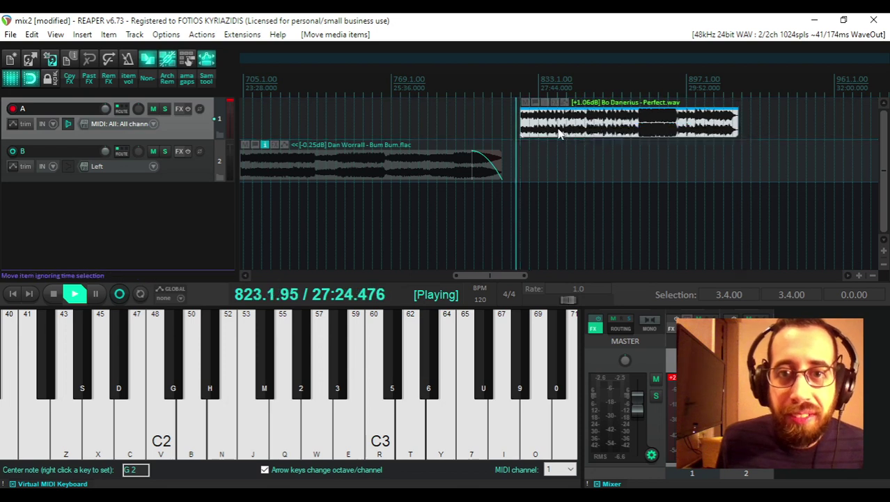
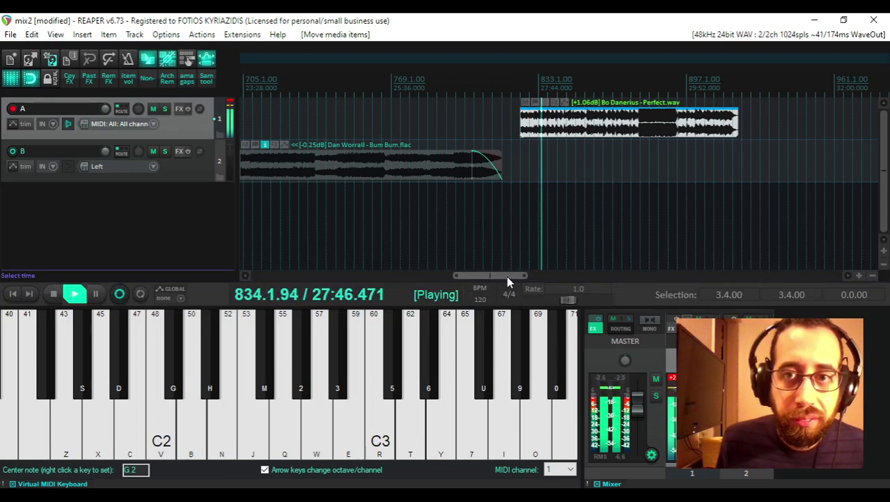
# - Switch to the browser and open the leafac YouTube channel's videos page in a new tab, glancing at the Twitch chat while it loads
pyautogui.hotkey('alt', 'Tab')
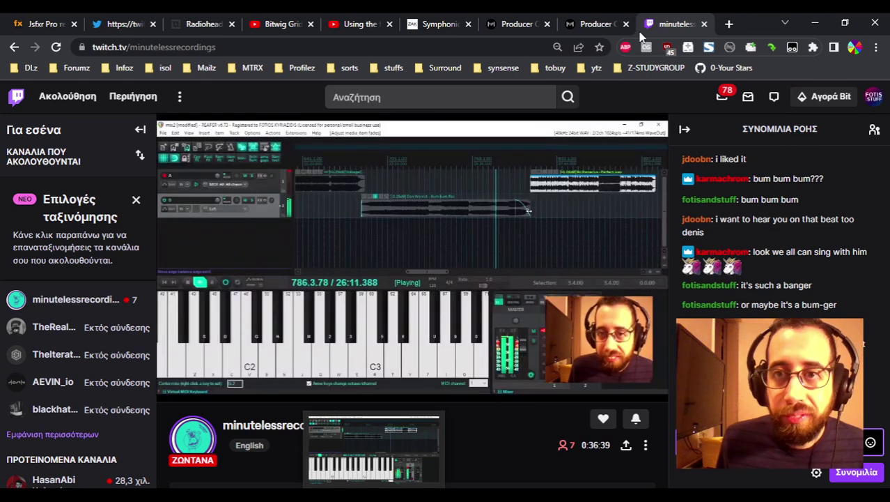
pyautogui.click(729, 23)
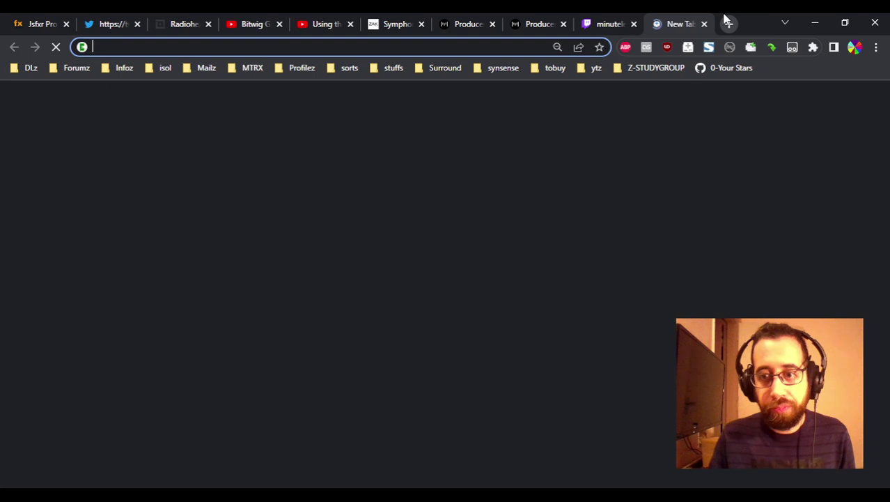
pyautogui.write('leandr')
pyautogui.press('Down')
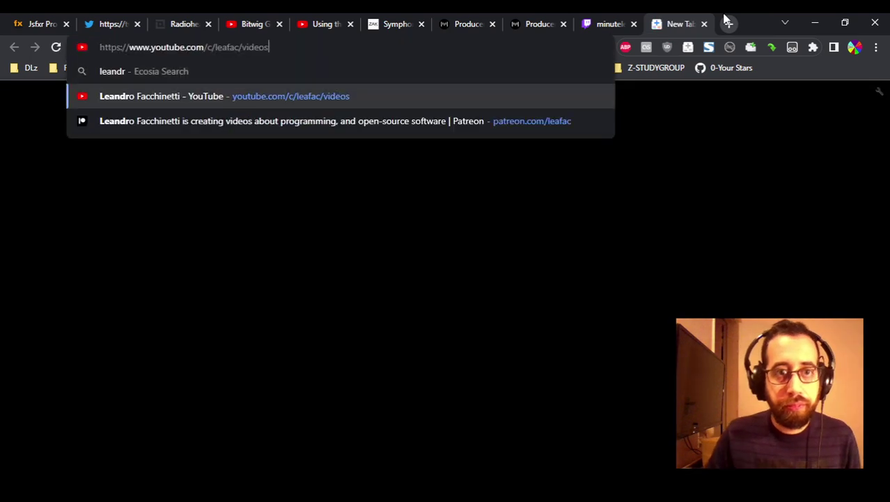
pyautogui.press('Return')
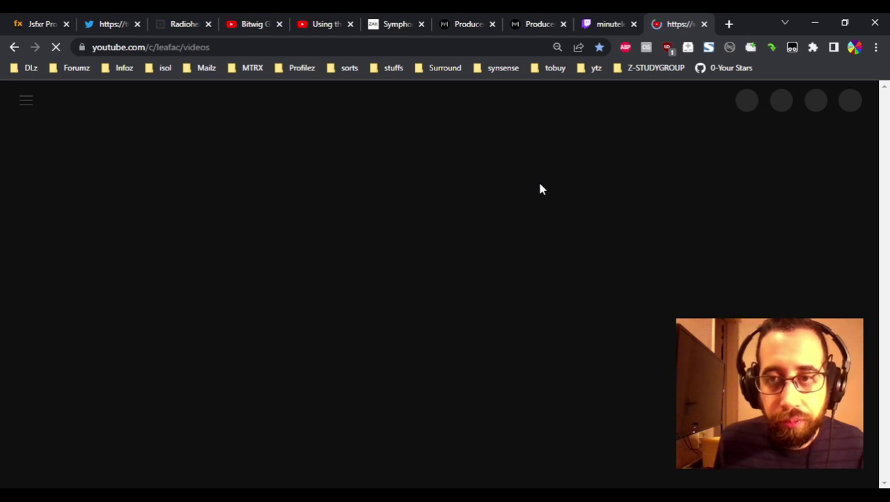
pyautogui.click(610, 21)
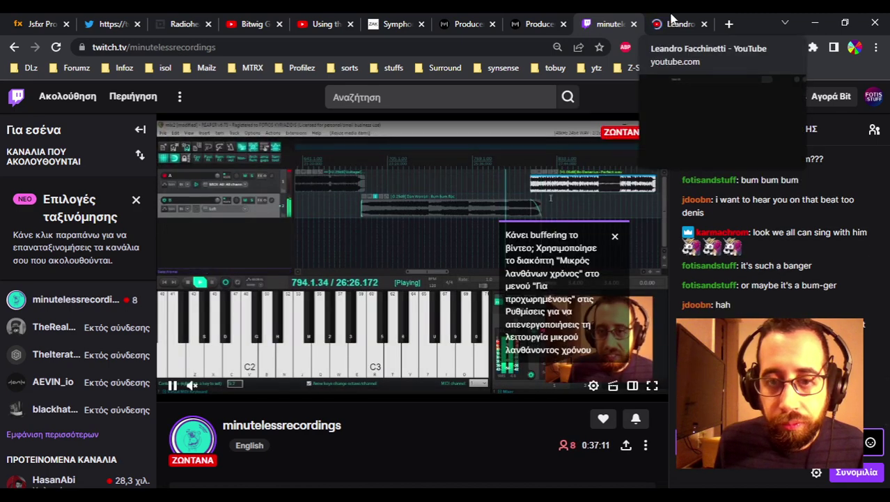
pyautogui.click(672, 18)
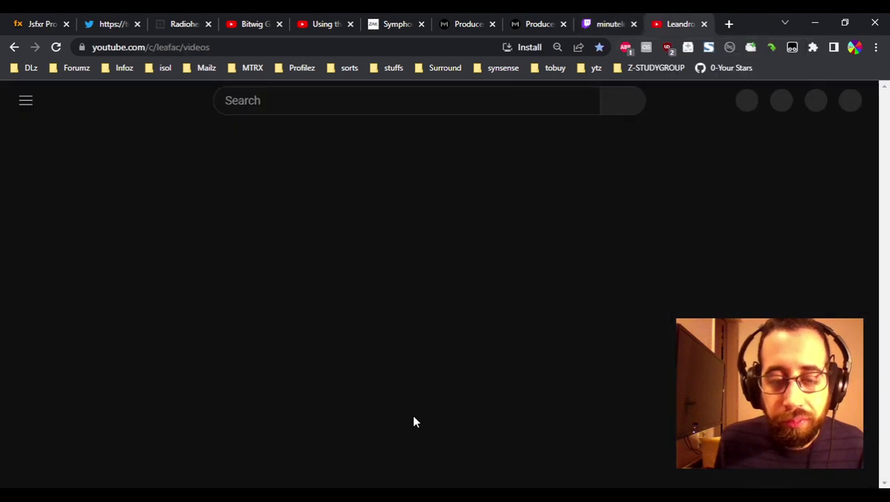
# - Return to REAPER and move the semaphorism pt. 1 item on track B earlier to start at 30:32, overlapping the end of Perfect
pyautogui.hotkey('alt', 'Tab')
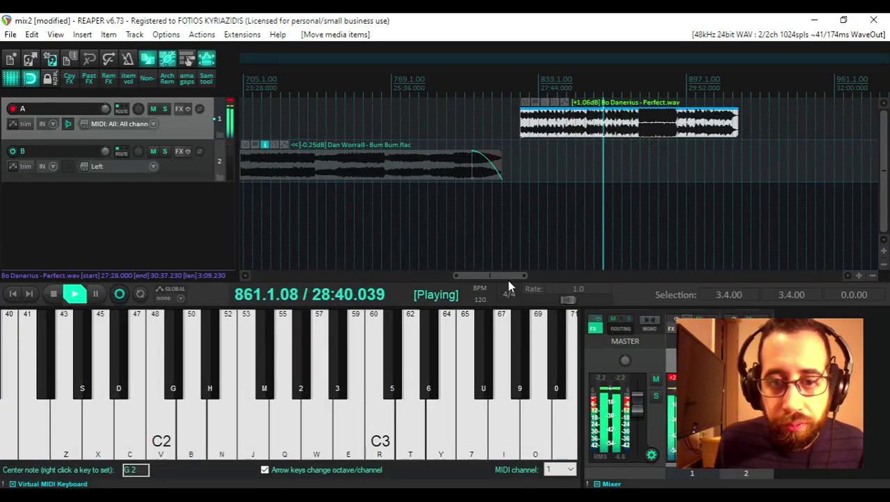
pyautogui.moveTo(508, 276); pyautogui.dragTo(544, 271)
pyautogui.moveTo(725, 166); pyautogui.dragTo(492, 168)
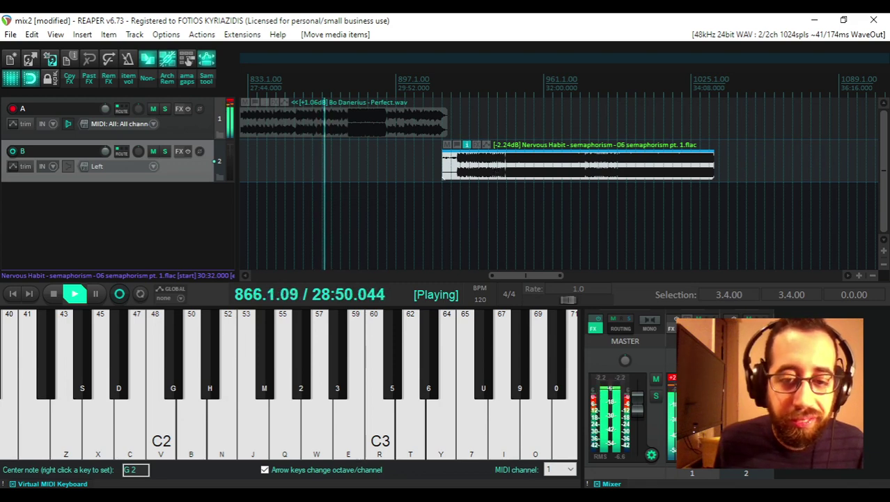
# - Switch to the browser, open the leafac channel's playlists and copy the link of the C++ & Digital Signal Processing & JUCE Study Group playlist
pyautogui.hotkey('alt', 'Tab')
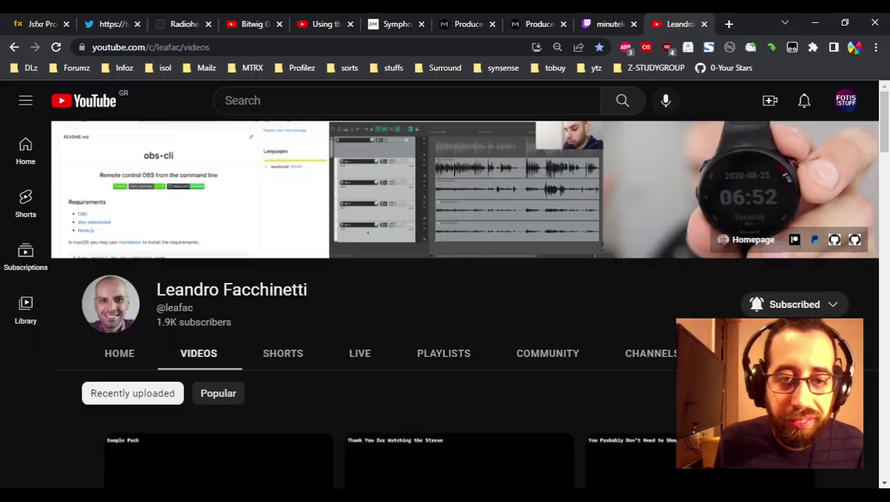
pyautogui.click(360, 361)
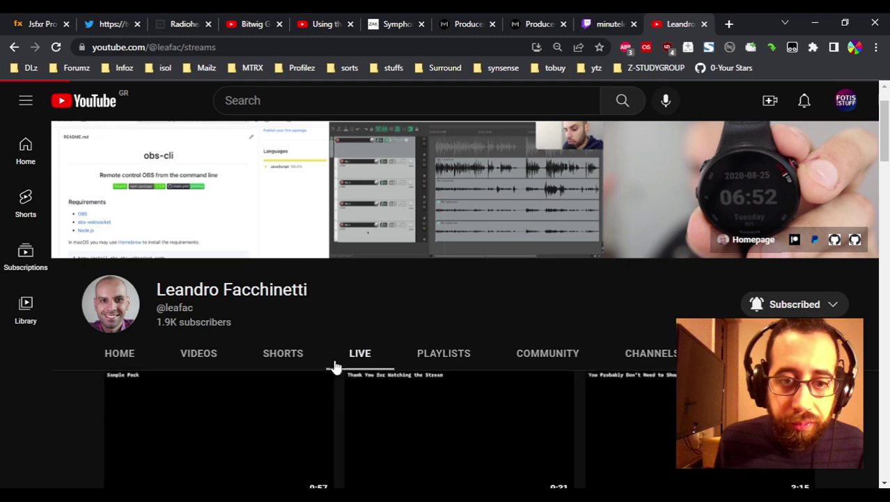
pyautogui.click(436, 348)
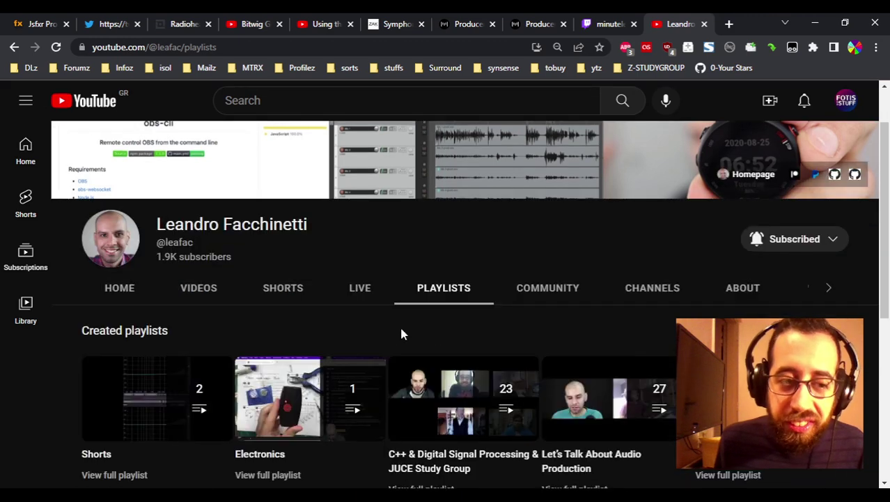
pyautogui.scroll(-1, 404, 328)
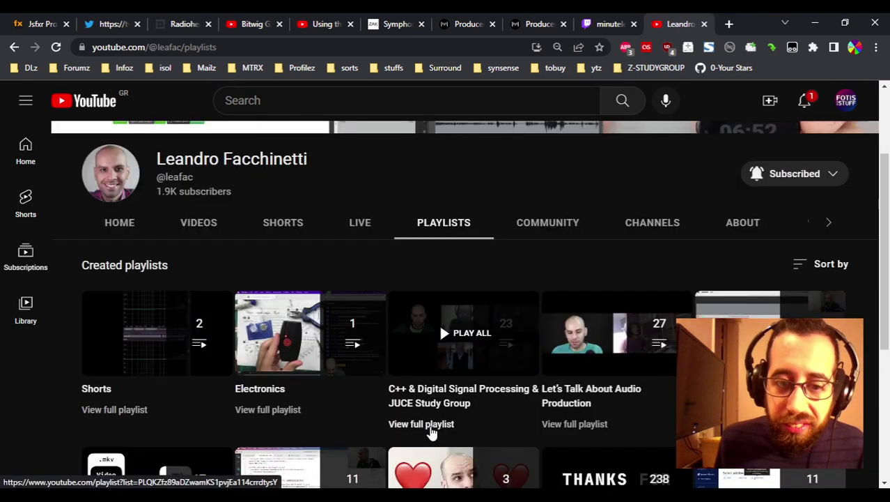
pyautogui.rightClick(431, 430)
pyautogui.click(493, 373)
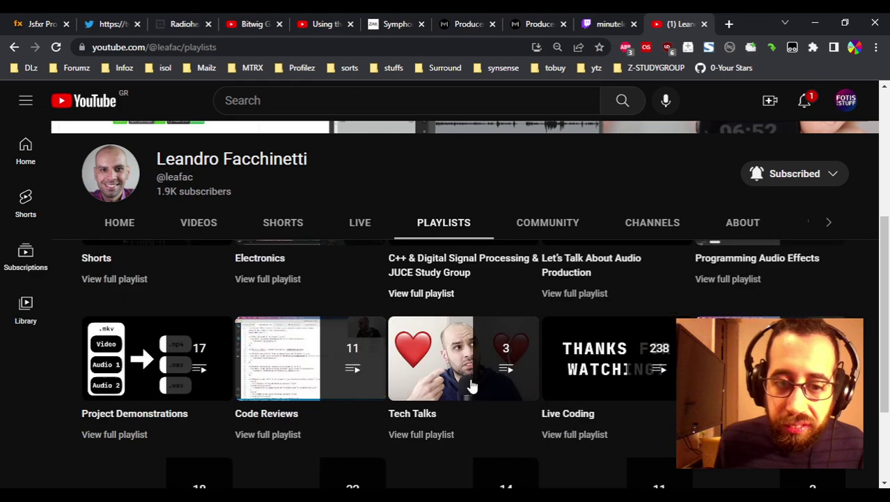
# - Close the YouTube channel tab and check the Twitch stream chat, glancing at REAPER in between
pyautogui.scroll(3, 575, 311)
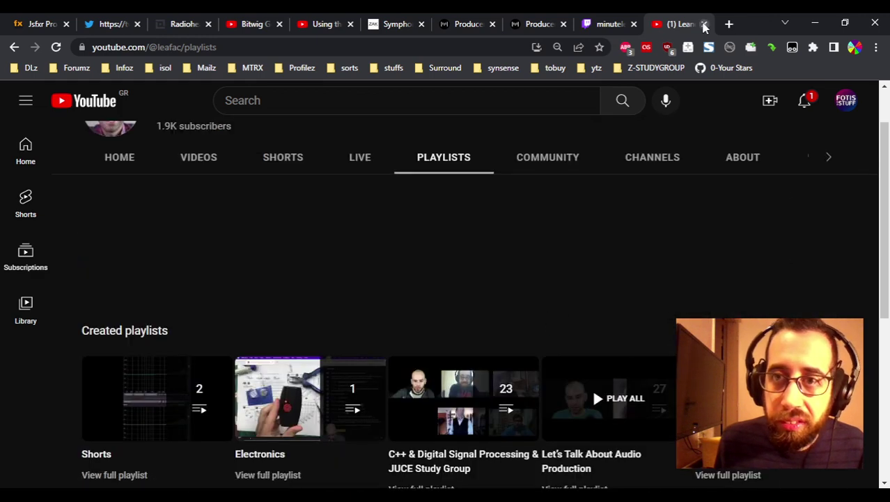
pyautogui.click(704, 24)
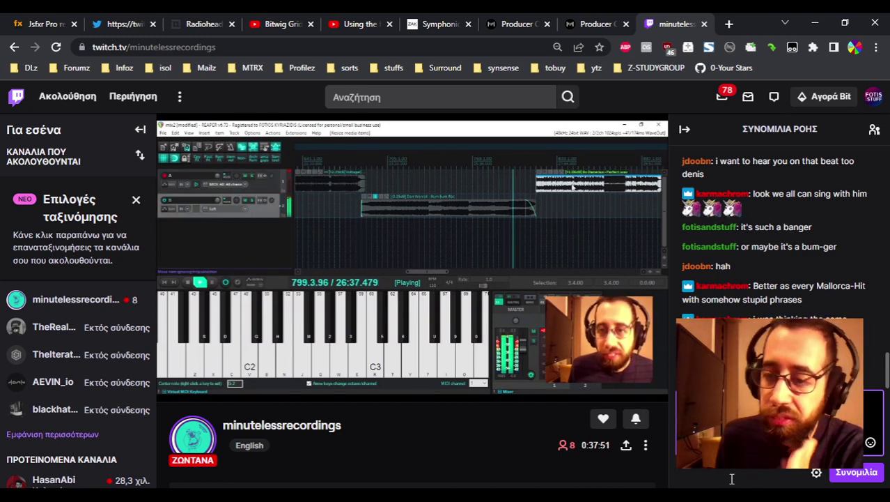
pyautogui.moveTo(374, 498)
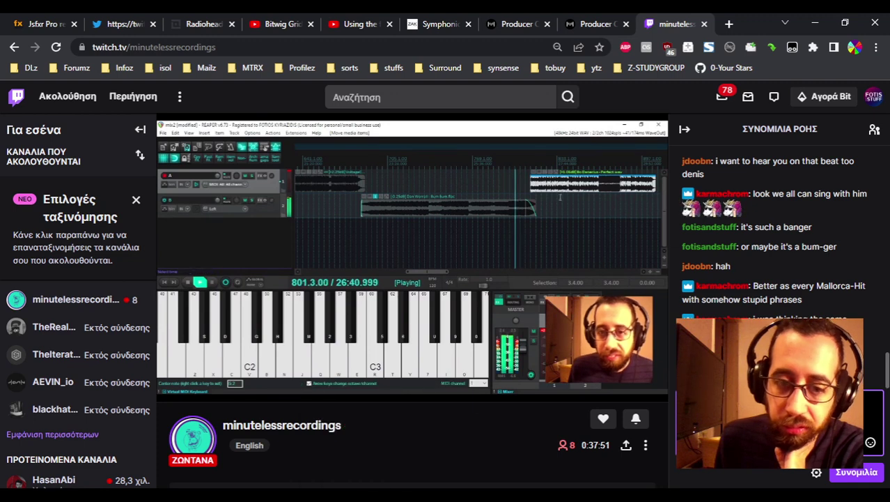
pyautogui.hotkey('alt', 'Tab')
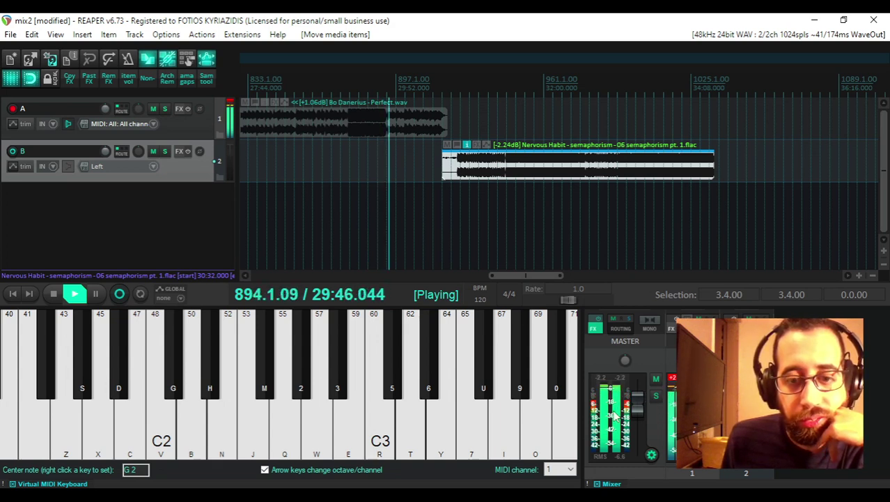
pyautogui.hotkey('alt', 'Tab')
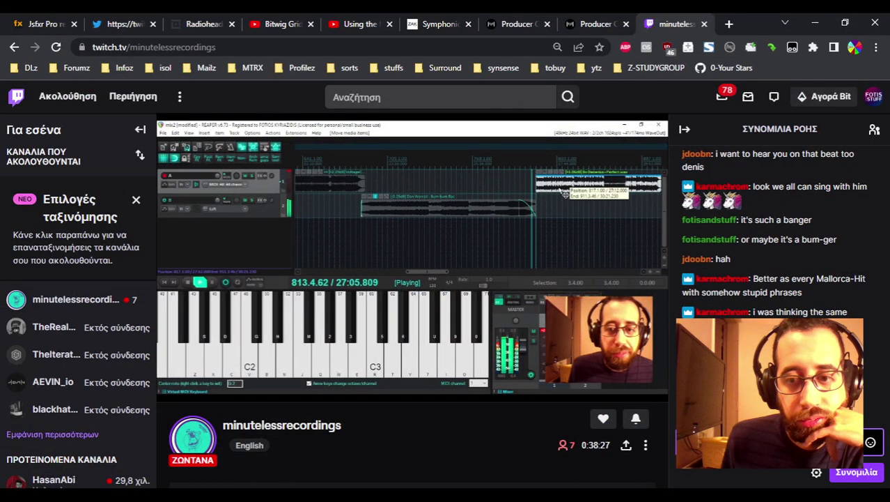
# - Return to REAPER and move The Waiting Kind on track A earlier to start at 34:24 with a short fade-in
pyautogui.hotkey('alt', 'Tab')
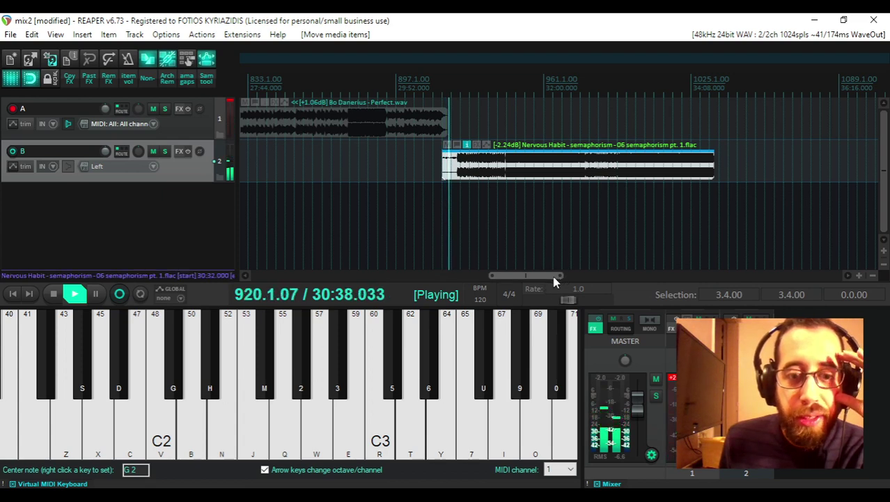
pyautogui.moveTo(555, 280); pyautogui.dragTo(576, 280)
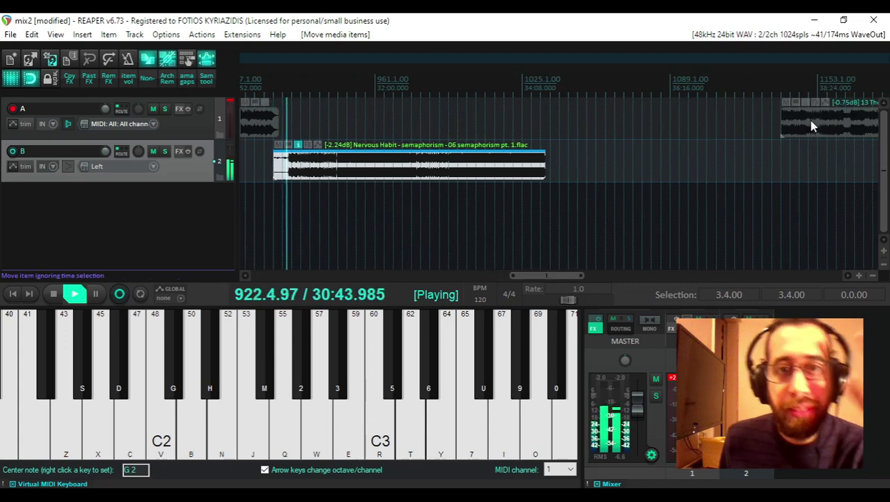
pyautogui.moveTo(811, 119); pyautogui.dragTo(567, 129)
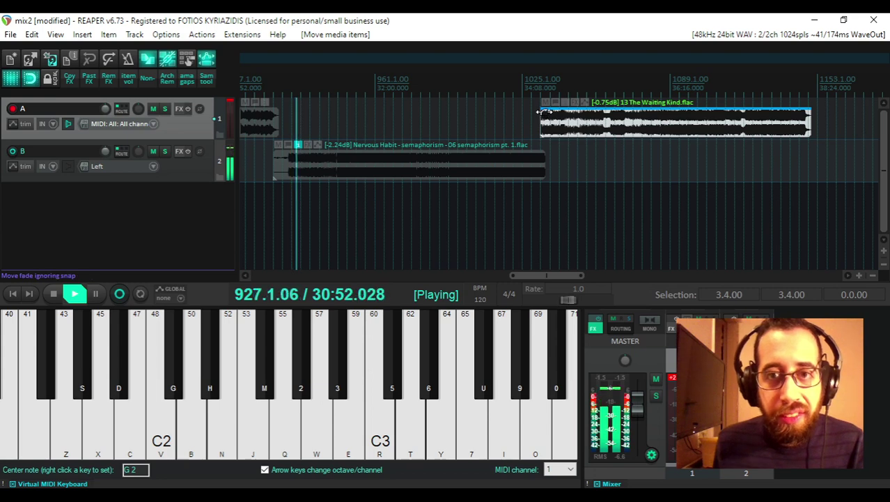
pyautogui.moveTo(542, 111); pyautogui.dragTo(540, 112)
pyautogui.hotkey('alt', 'Tab')
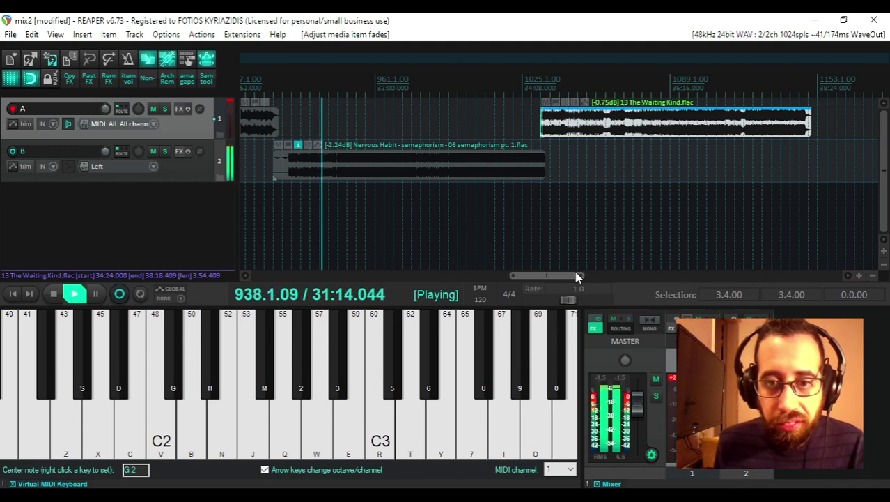
# - Move Burner, dub war - fools gold and I'm Invisible earlier to meet each preceding song's end, starting I'm Invisible at 44:08
pyautogui.moveTo(575, 275); pyautogui.dragTo(620, 276)
pyautogui.moveTo(750, 163); pyautogui.dragTo(520, 174)
pyautogui.moveTo(597, 278); pyautogui.dragTo(622, 276)
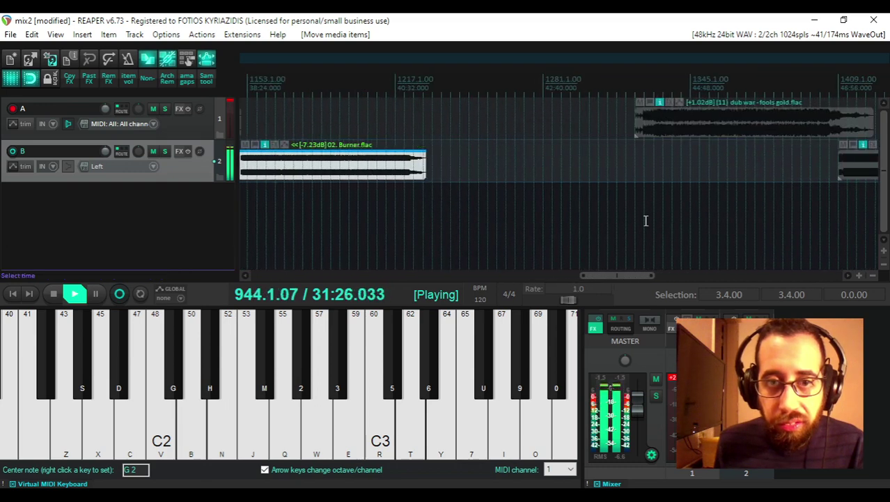
pyautogui.moveTo(706, 132); pyautogui.dragTo(483, 132)
pyautogui.moveTo(619, 274); pyautogui.dragTo(654, 277)
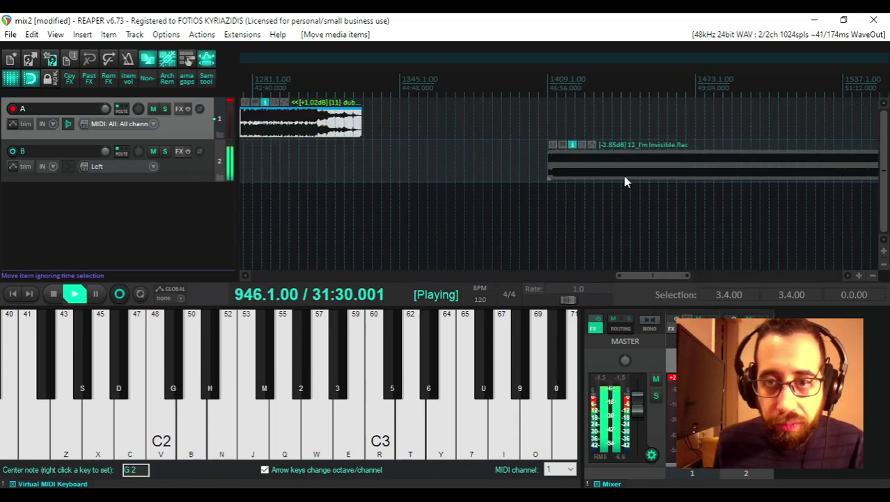
pyautogui.moveTo(624, 181); pyautogui.dragTo(386, 174)
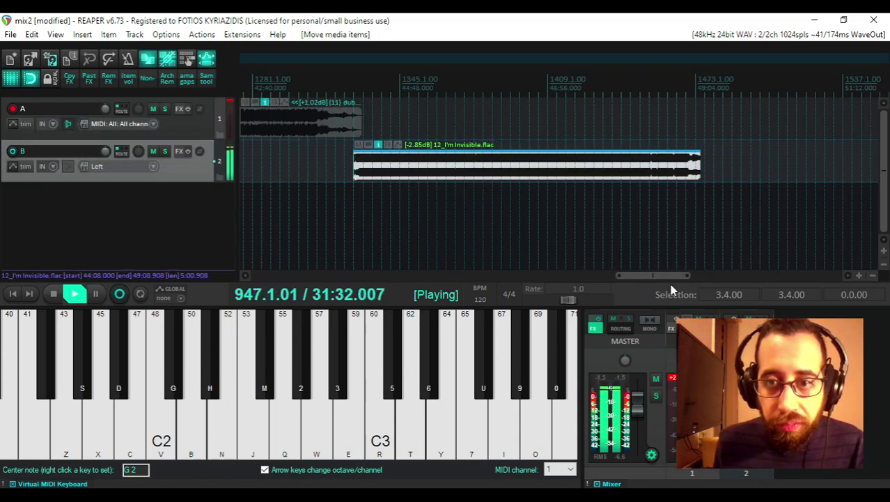
# - Close the gaps between the songs after I'm Invisible on both tracks, start Bananaphone at 59:20 and save the project
pyautogui.moveTo(661, 276)
pyautogui.mouseDown()
pyautogui.moveTo(719, 275)
pyautogui.moveTo(677, 276)
pyautogui.mouseUp()
pyautogui.moveTo(673, 124); pyautogui.dragTo(489, 125)
pyautogui.moveTo(684, 275); pyautogui.dragTo(753, 273)
pyautogui.moveTo(591, 170); pyautogui.dragTo(436, 184)
pyautogui.moveTo(793, 108); pyautogui.dragTo(655, 118)
pyautogui.moveTo(756, 276); pyautogui.dragTo(531, 280)
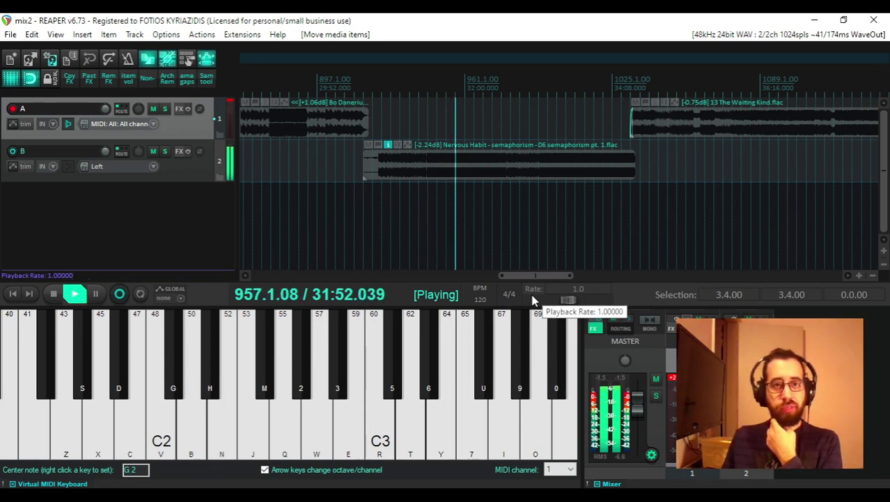
# - Check the Twitch chat in the browser and return to REAPER
pyautogui.hotkey('alt', 'Tab')
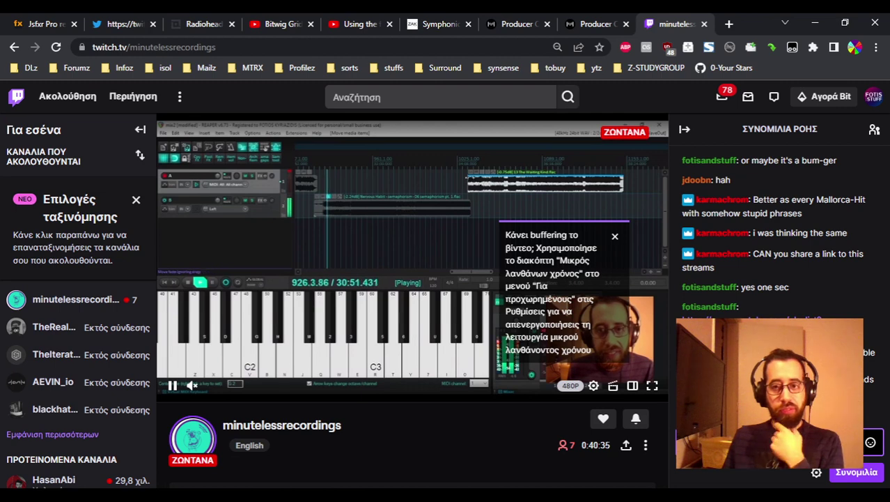
pyautogui.moveTo(373, 496)
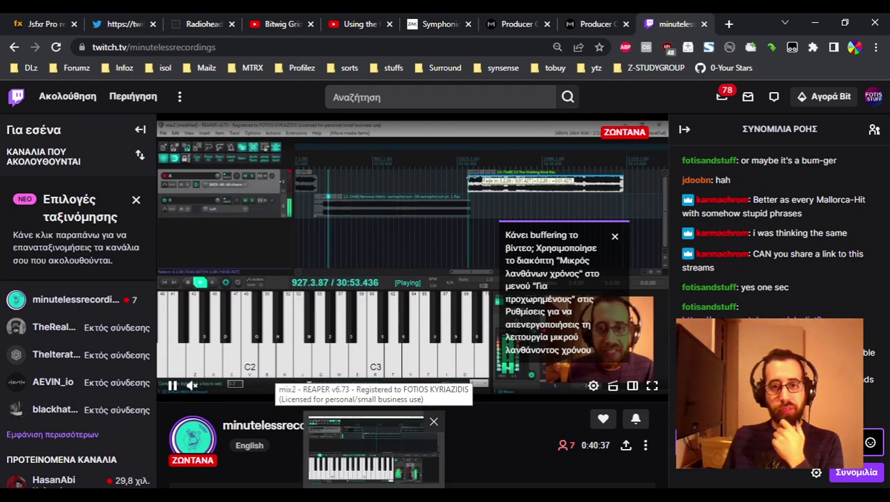
pyautogui.click(374, 450)
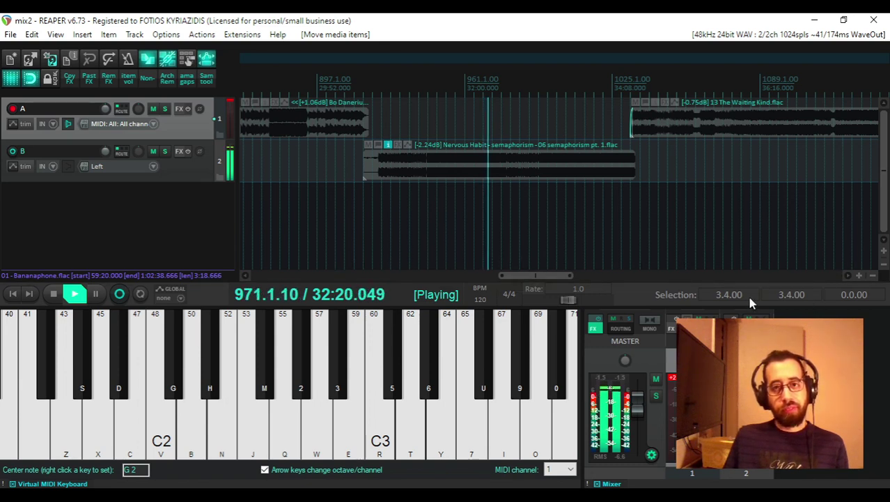
# - Shorten semaphorism pt. 1 on track B to end at 33:36 and add a short fade-out
pyautogui.moveTo(546, 276); pyautogui.dragTo(550, 278)
pyautogui.moveTo(551, 280); pyautogui.dragTo(553, 280)
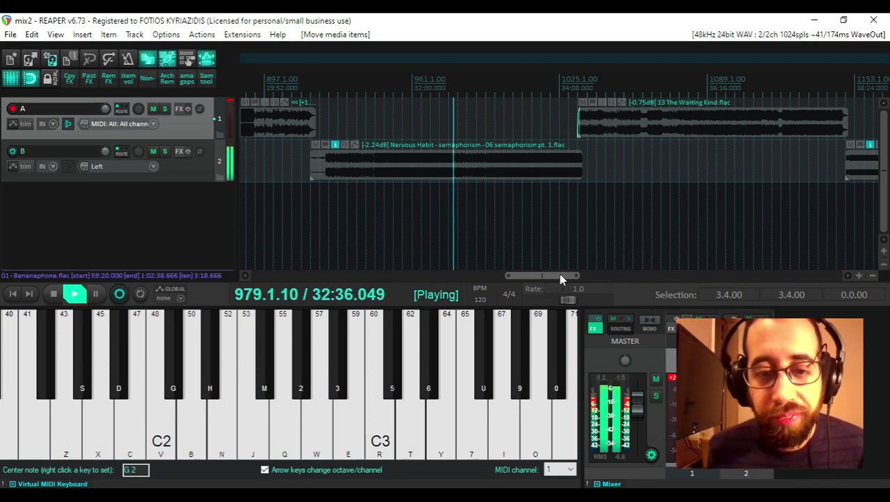
pyautogui.moveTo(562, 279); pyautogui.dragTo(564, 279)
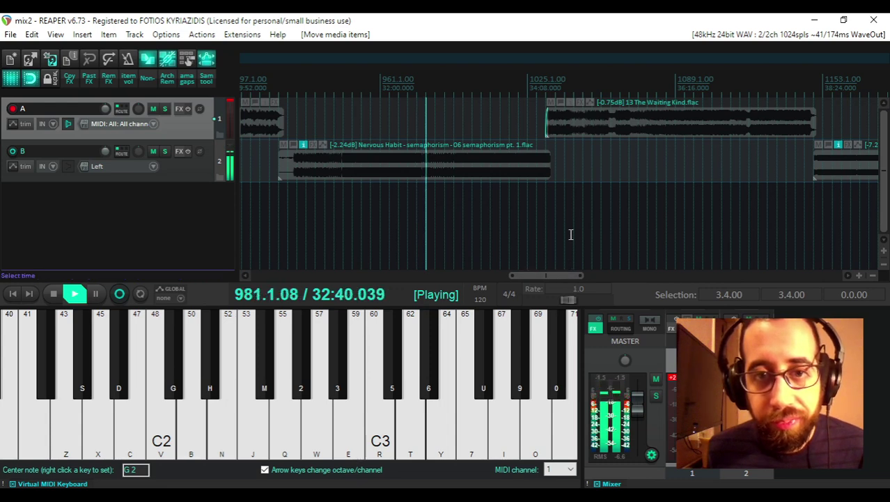
pyautogui.moveTo(551, 174); pyautogui.dragTo(482, 155)
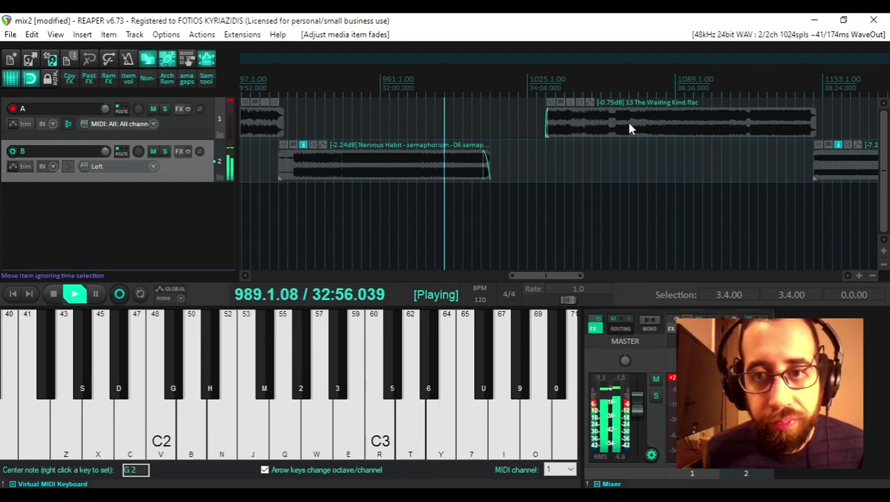
# - Move The Waiting Kind on track A with a short fade-in, trying 33:28 before starting it at 33:36, where semaphorism pt. 1 ends
pyautogui.moveTo(620, 129); pyautogui.dragTo(555, 128)
pyautogui.moveTo(480, 111); pyautogui.dragTo(491, 120)
pyautogui.click(519, 125)
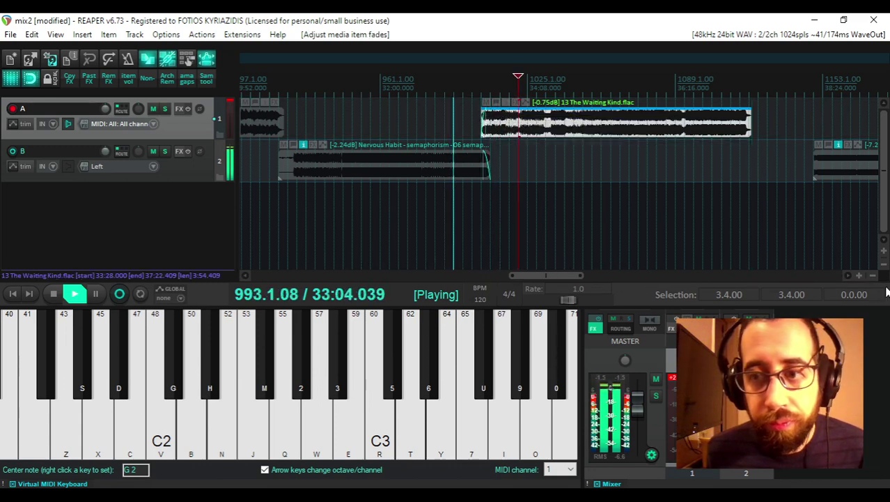
pyautogui.click(860, 275)
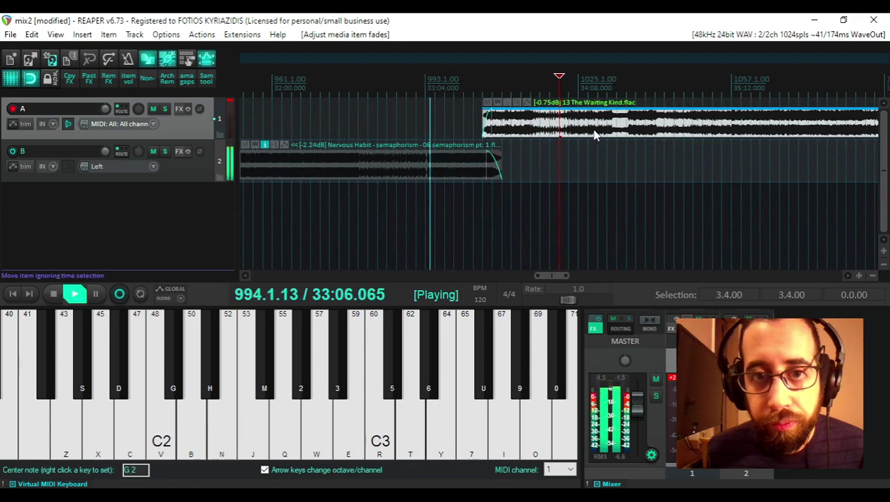
pyautogui.moveTo(596, 132); pyautogui.dragTo(616, 138)
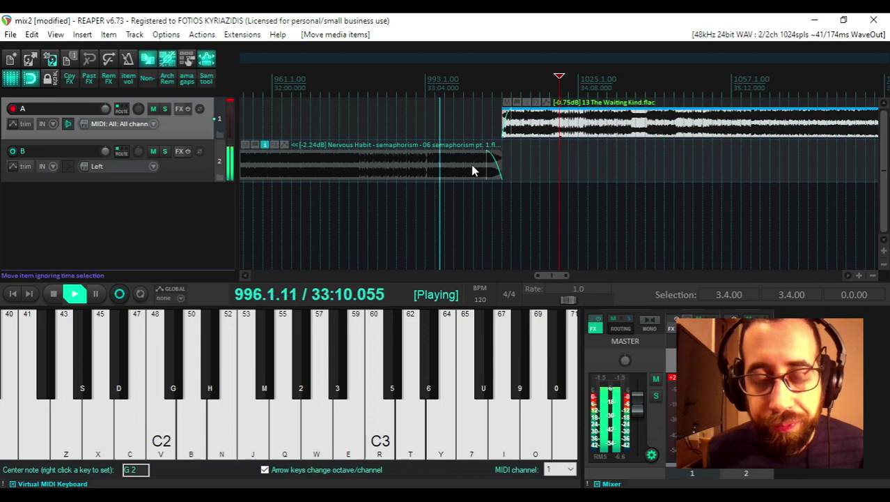
# - Lengthen the fade-out of semaphorism pt. 1 and shorten the fade-in of The Waiting Kind
pyautogui.moveTo(474, 169); pyautogui.dragTo(447, 170)
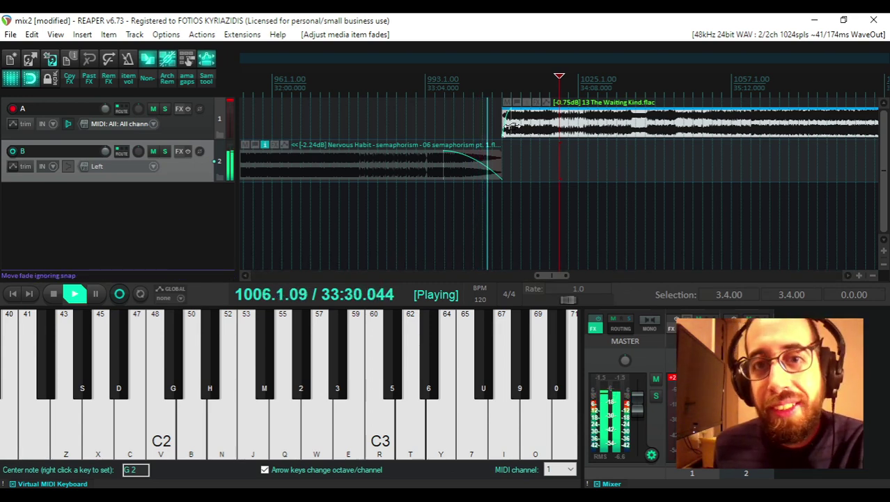
pyautogui.moveTo(512, 126); pyautogui.dragTo(508, 132)
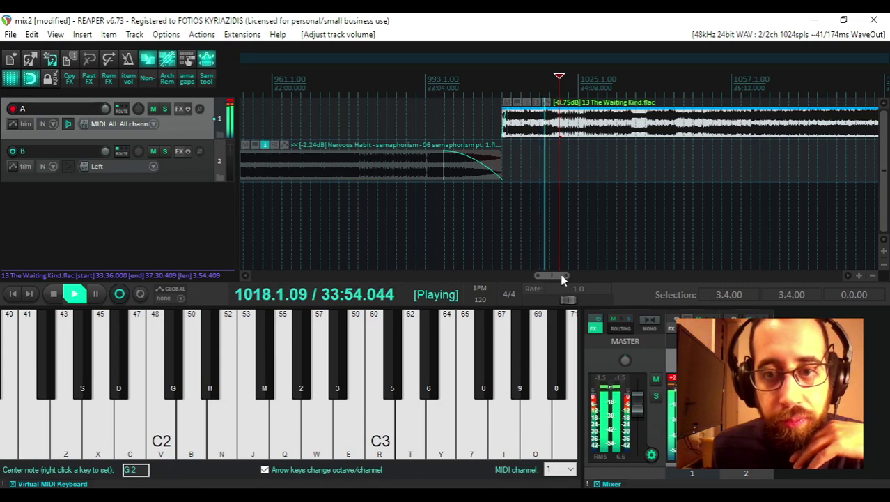
# - Follow the playback of The Waiting Kind in the arrangement, switching to the browser to check the Twitch chat in between
pyautogui.moveTo(561, 279); pyautogui.dragTo(569, 279)
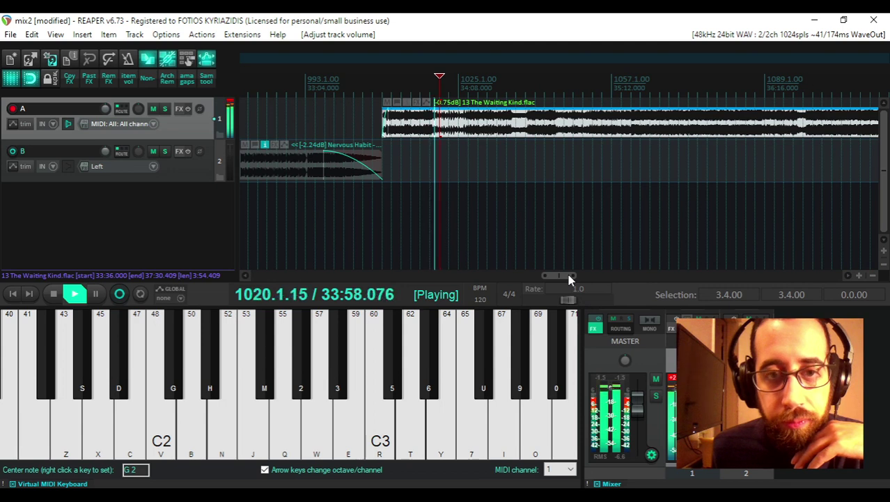
pyautogui.moveTo(569, 276); pyautogui.dragTo(577, 276)
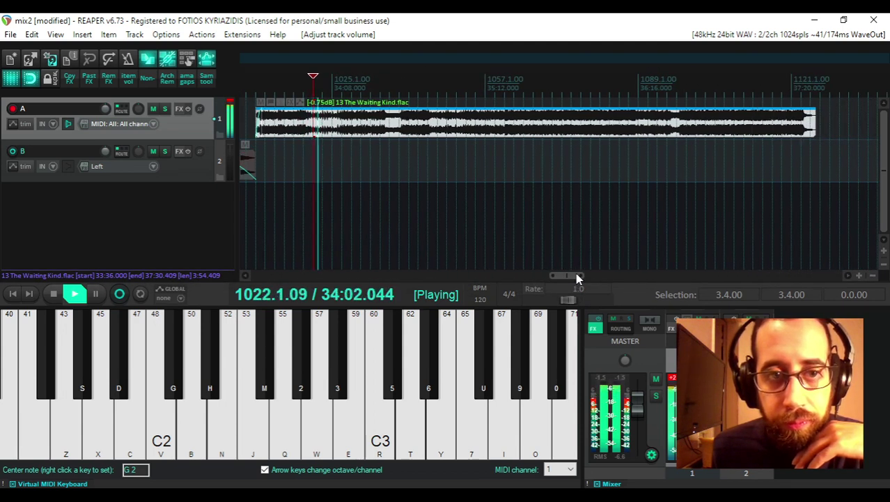
pyautogui.hotkey('alt', 'Tab')
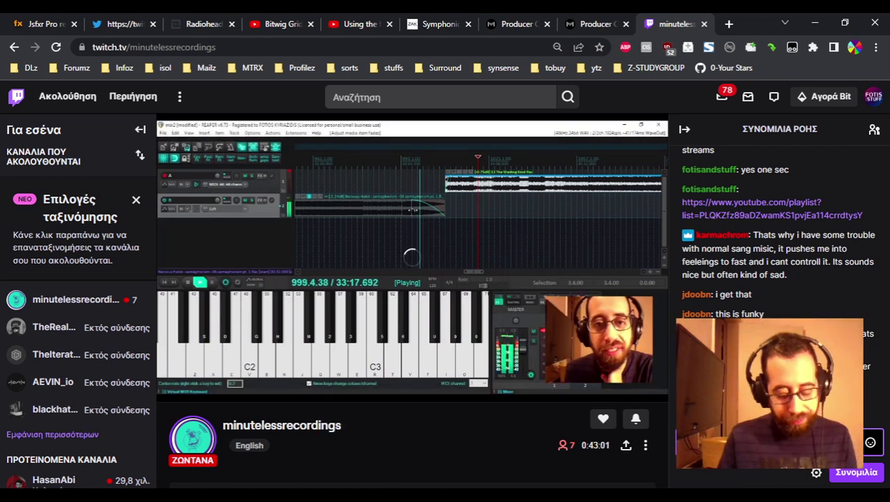
pyautogui.hotkey('alt', 'Tab')
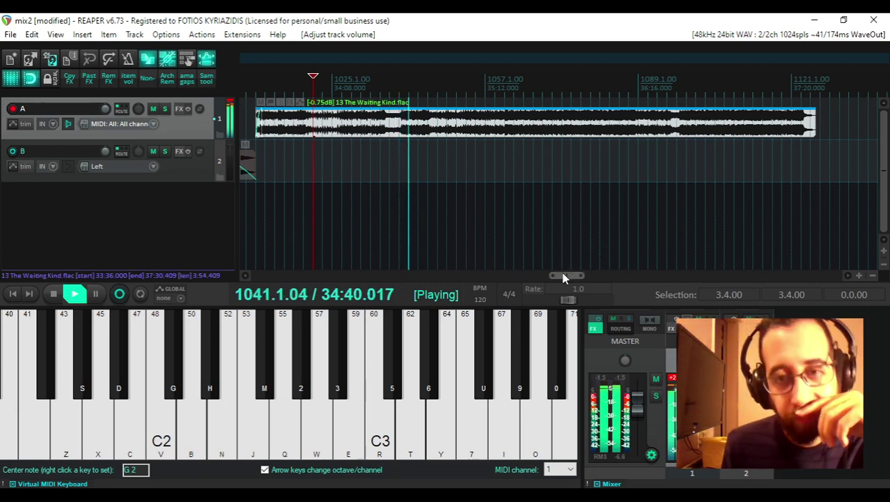
pyautogui.moveTo(558, 276)
pyautogui.mouseDown()
pyautogui.moveTo(584, 276)
pyautogui.moveTo(570, 277)
pyautogui.mouseUp()
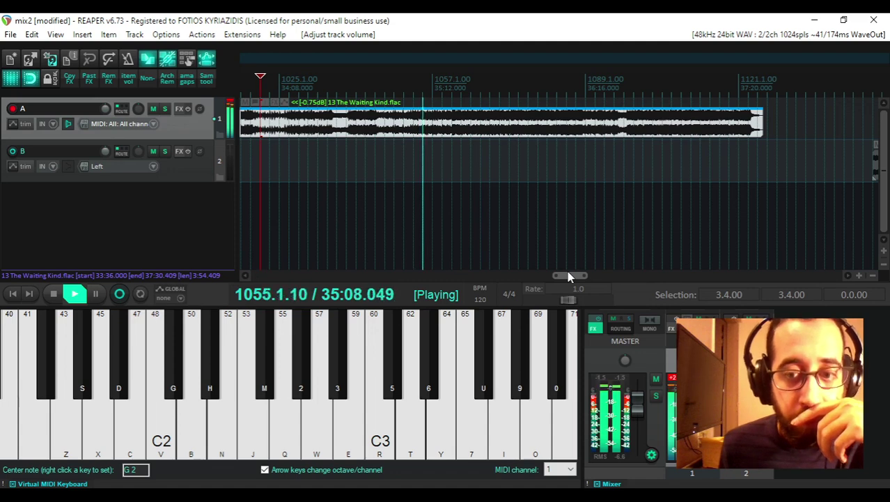
pyautogui.hotkey('alt', 'Tab')
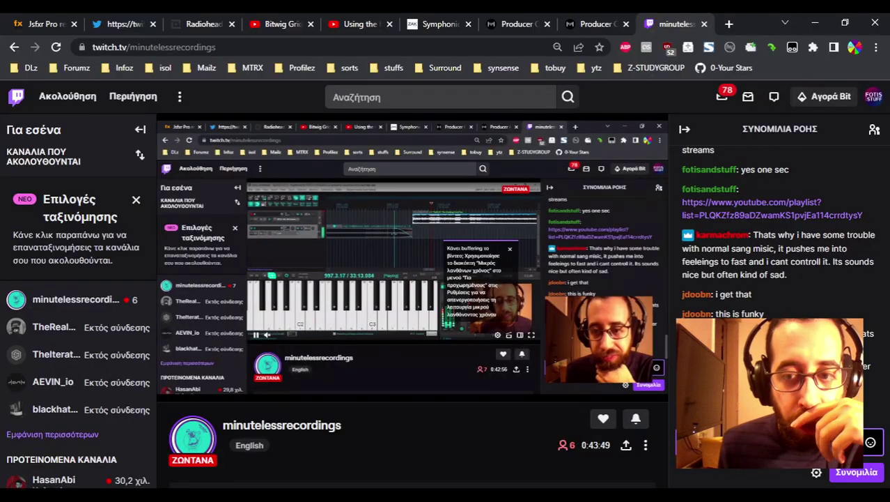
# - Return to REAPER, shorten The Waiting Kind on track A with a short fade-out, and move Burner on track B to overlap its end
pyautogui.hotkey('alt', 'Tab')
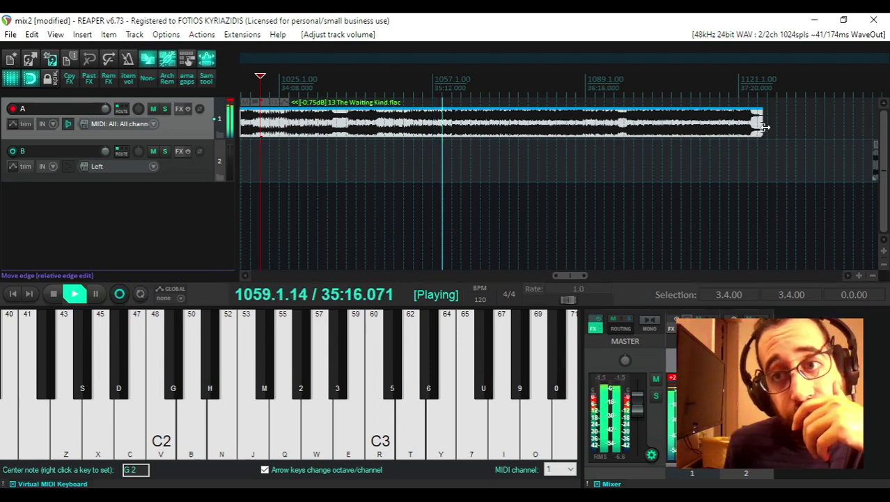
pyautogui.moveTo(765, 128); pyautogui.dragTo(700, 115)
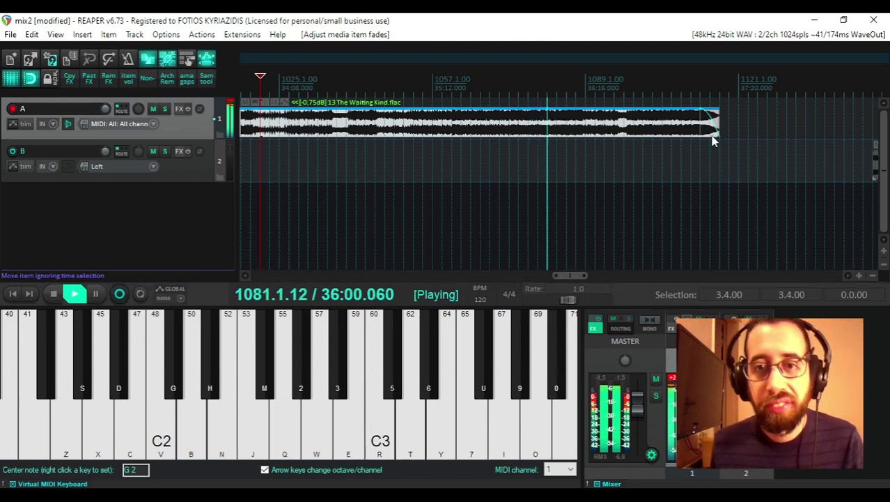
pyautogui.moveTo(569, 276); pyautogui.dragTo(584, 277)
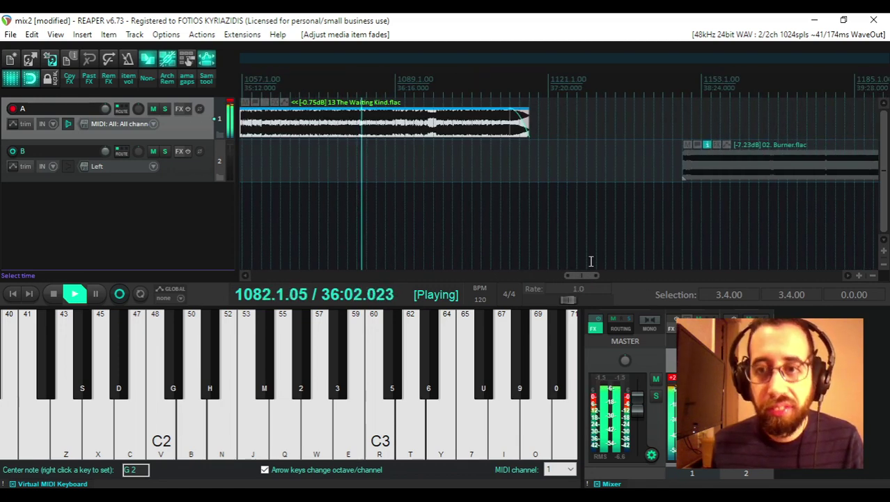
pyautogui.moveTo(721, 171); pyautogui.dragTo(546, 164)
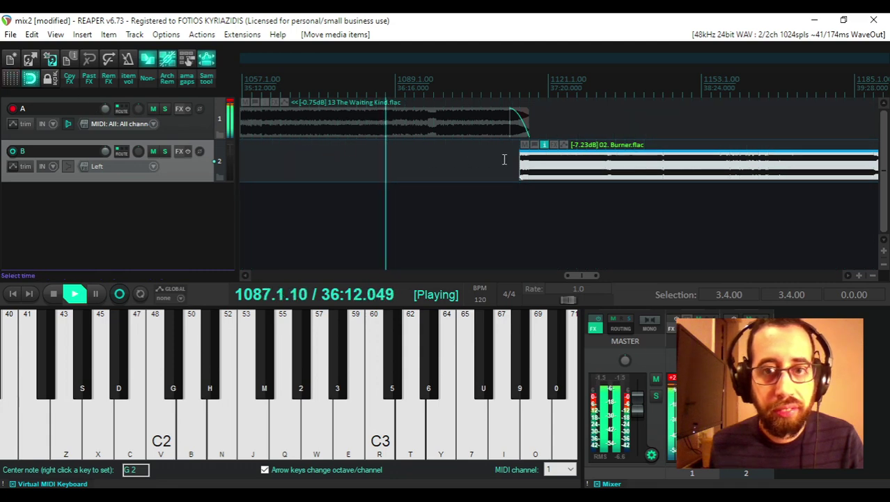
pyautogui.moveTo(565, 168); pyautogui.dragTo(571, 167)
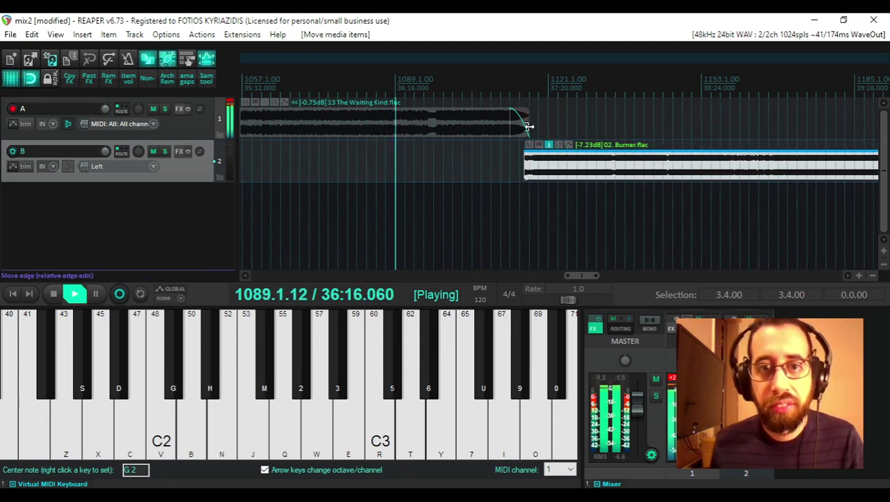
# - Shorten The Waiting Kind further to about 36:56 and move Burner to start at 36:50.559, overlapping the fade-out
pyautogui.moveTo(528, 126); pyautogui.dragTo(485, 124)
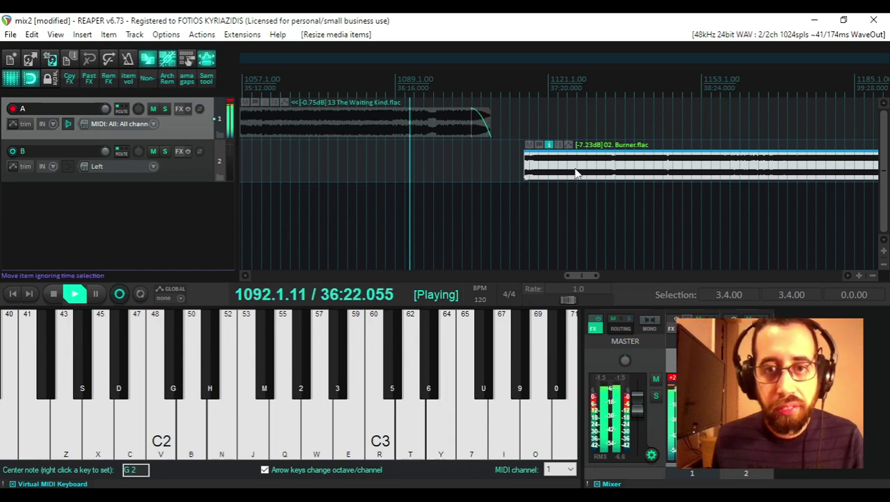
pyautogui.moveTo(578, 171); pyautogui.dragTo(542, 167)
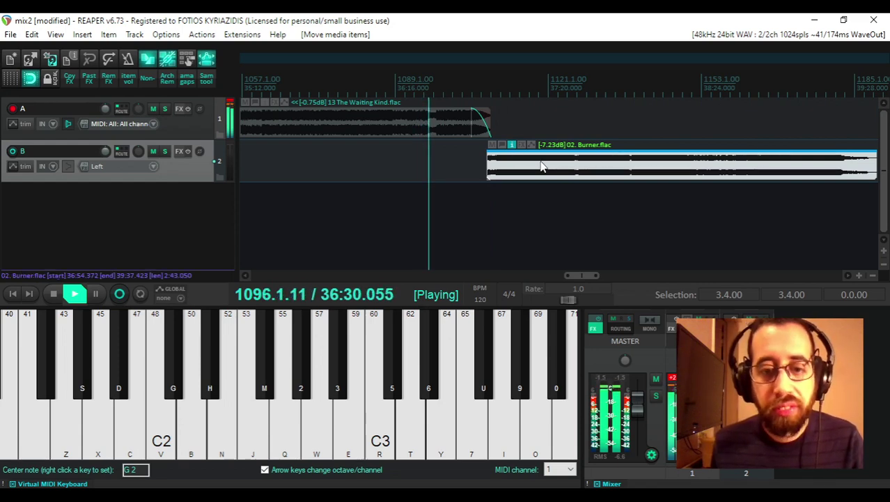
pyautogui.hotkey('alt', 'Tab')
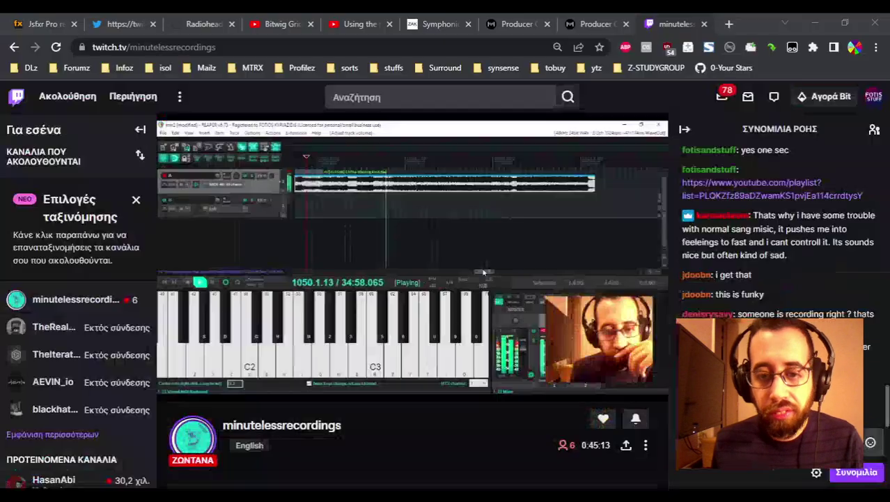
pyautogui.hotkey('alt', 'Tab')
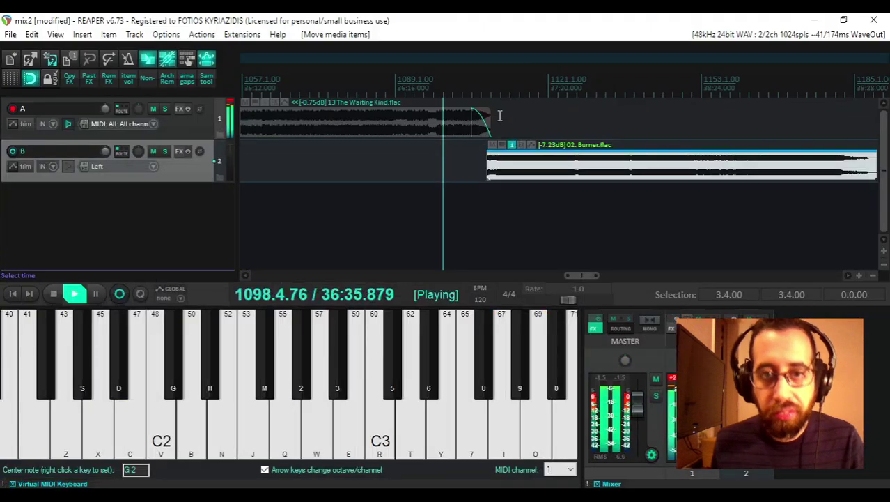
pyautogui.moveTo(517, 172); pyautogui.dragTo(509, 175)
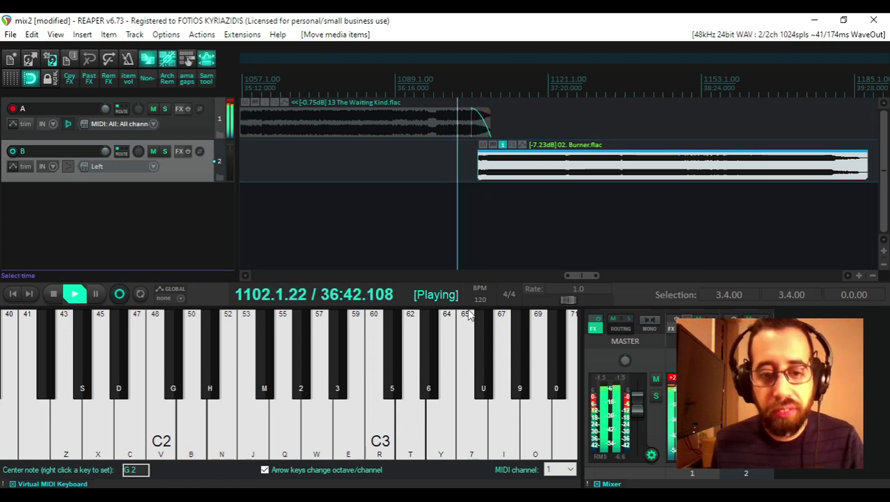
# - Switch to the browser to check the Twitch chat, returning to the mix project in REAPER
pyautogui.hotkey('alt', 'Tab')
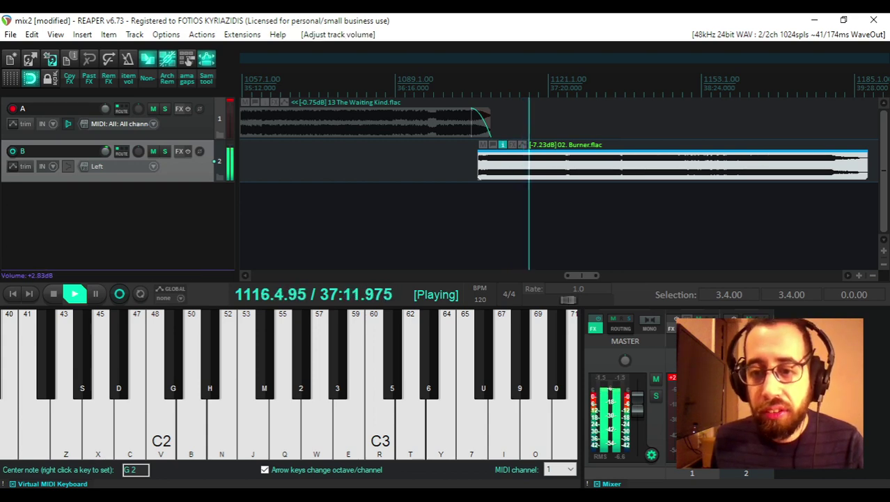
pyautogui.hotkey('alt', 'Tab')
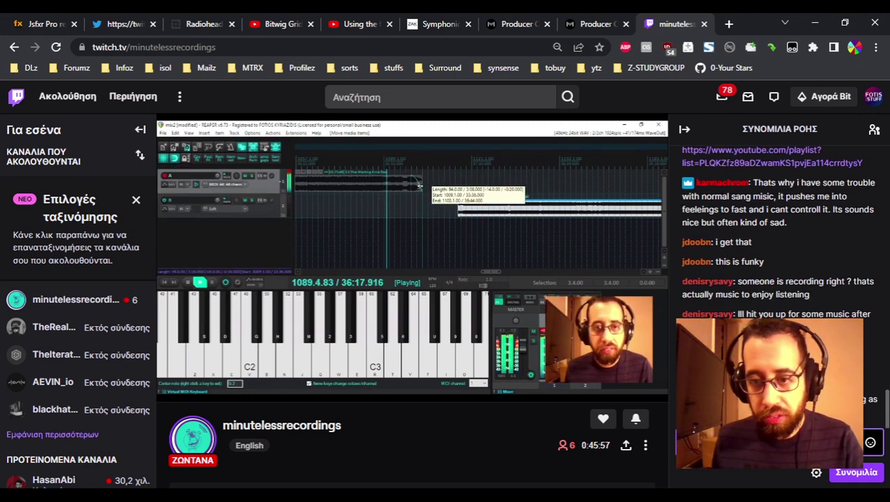
pyautogui.hotkey('alt', 'Tab')
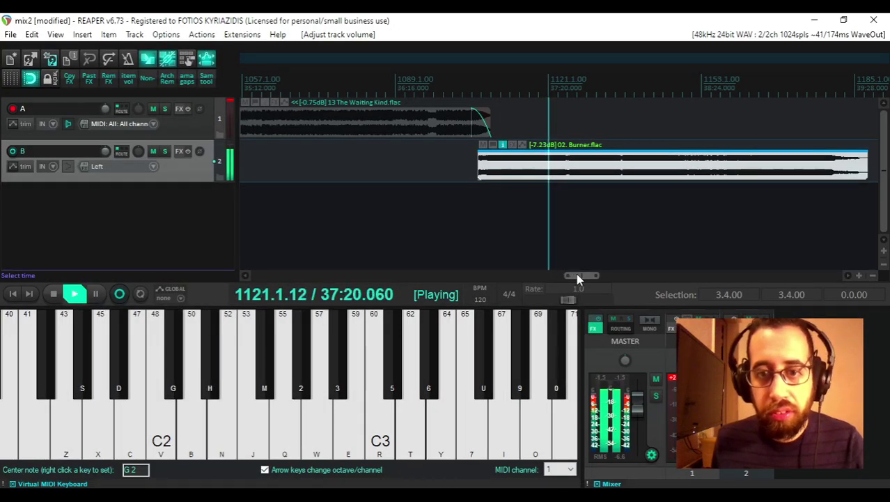
# - Move dub war - fools gold on track A to start at 39:30.168, slightly overlapping the end of Burner
pyautogui.moveTo(576, 274); pyautogui.dragTo(590, 275)
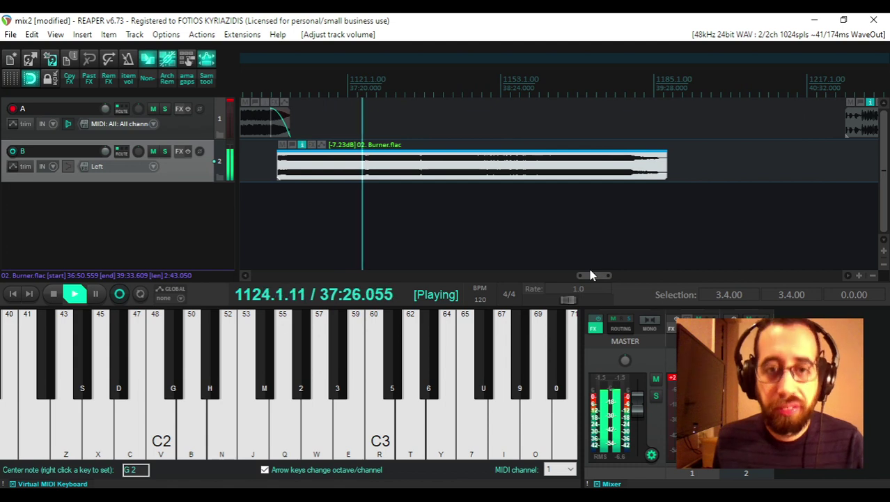
pyautogui.moveTo(591, 275); pyautogui.dragTo(591, 275)
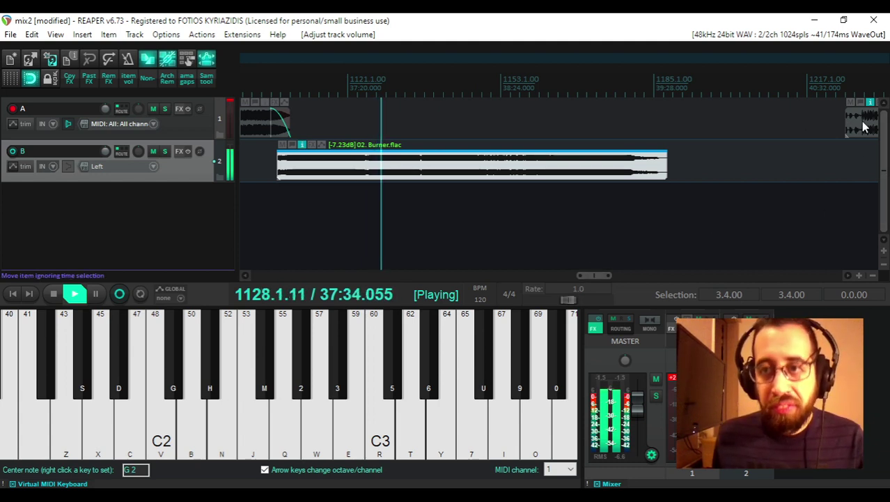
pyautogui.moveTo(862, 126); pyautogui.dragTo(678, 129)
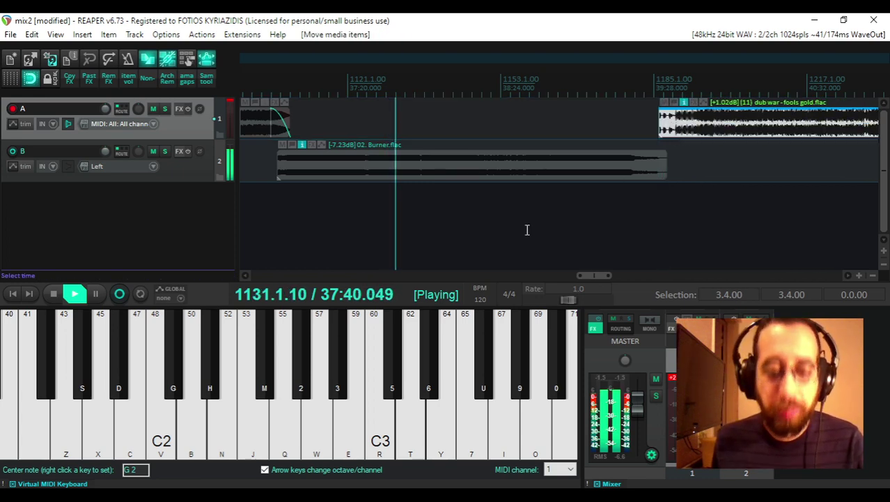
# - Read the Twitch chat in the browser while Burner plays, going back to the REAPER arrangement in between
pyautogui.hotkey('alt', 'Tab')
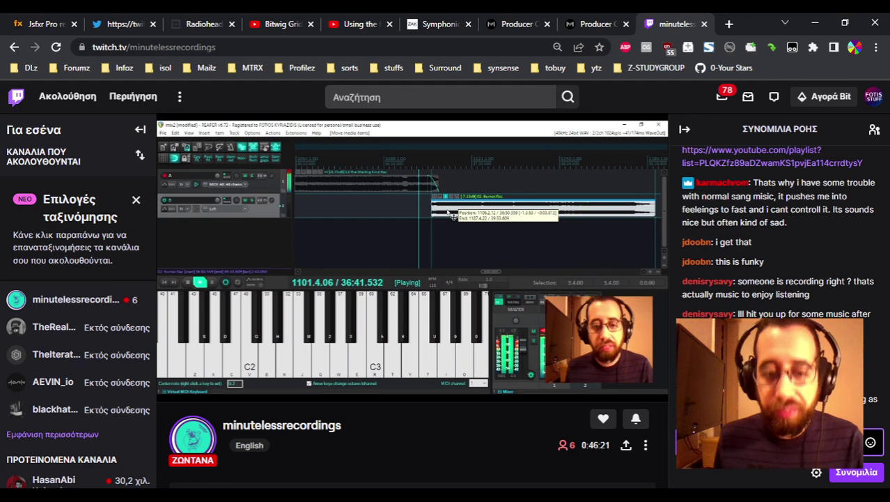
pyautogui.hotkey('alt', 'Tab')
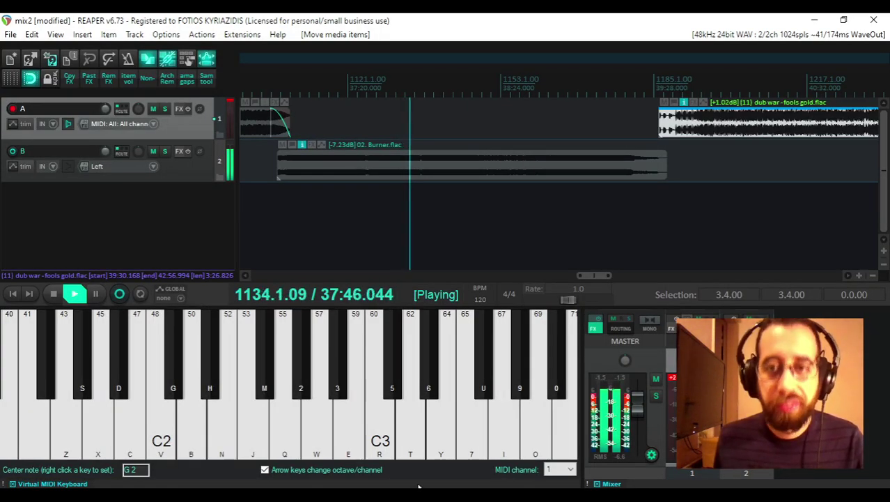
pyautogui.hotkey('alt', 'Tab')
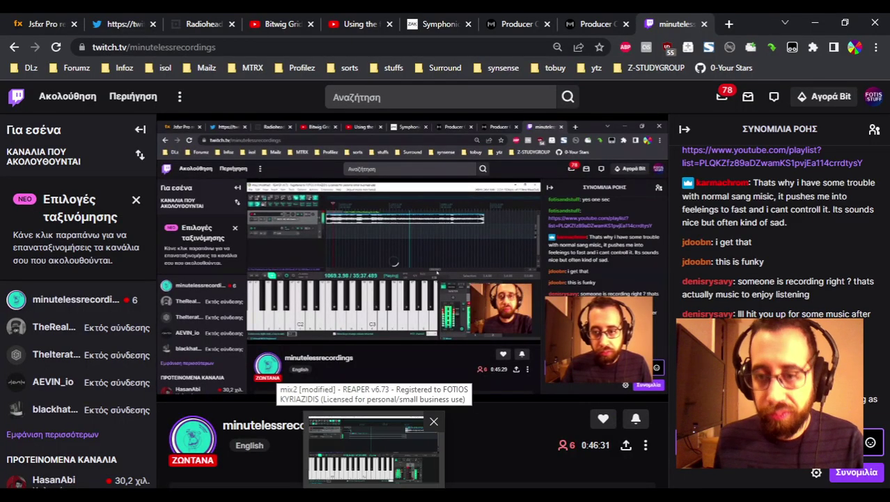
pyautogui.hotkey('alt', 'Tab')
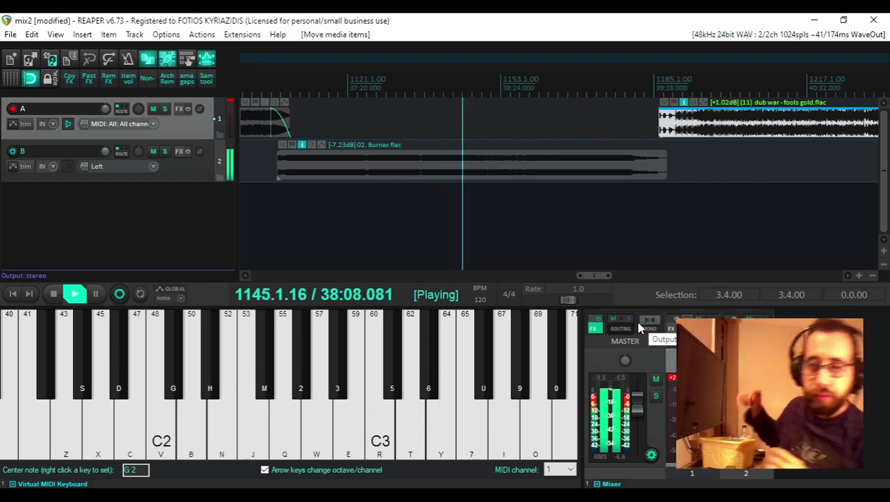
# - Switch to Total Commander and look through the OBS folder on drive d and the Albums folder on drive t, sorted by newest date
pyautogui.hotkey('alt', 'Tab')
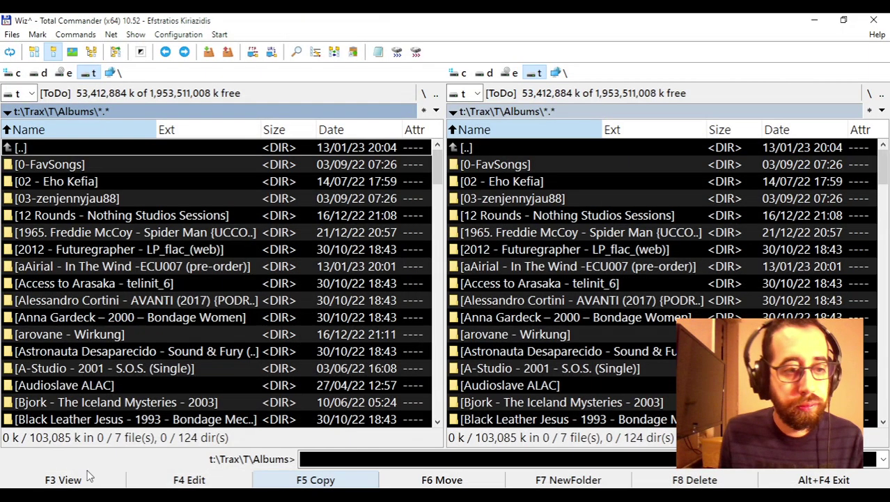
pyautogui.click(41, 73)
pyautogui.click(89, 73)
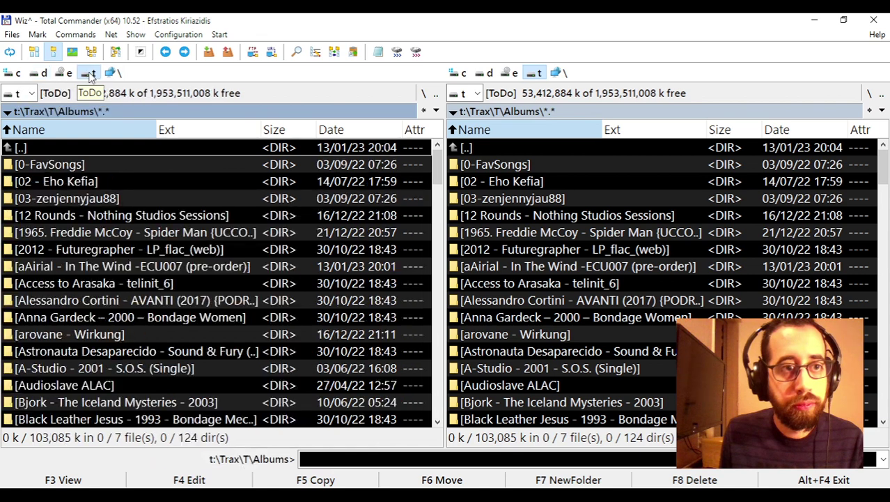
pyautogui.click(41, 73)
pyautogui.click(339, 130)
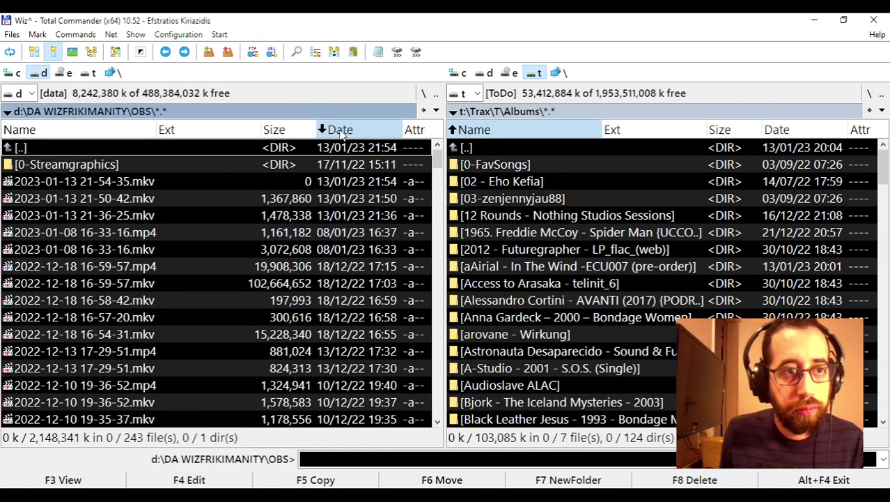
pyautogui.click(96, 74)
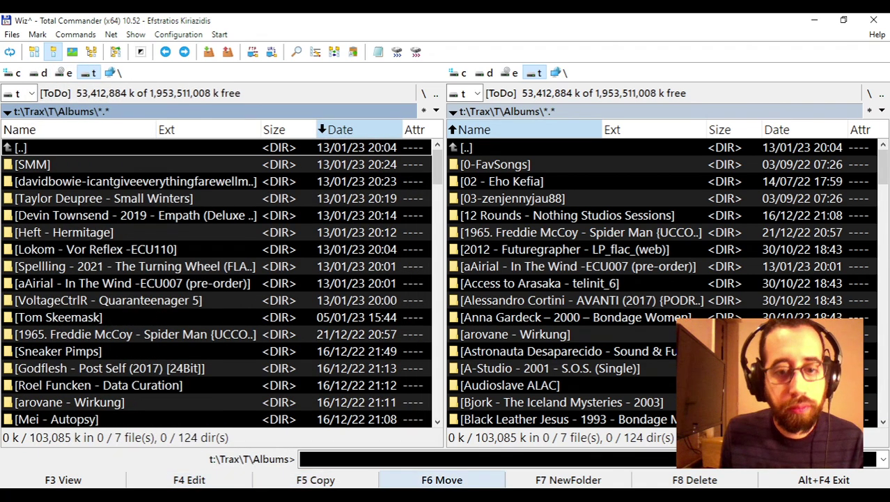
pyautogui.hotkey('alt', 'Tab')
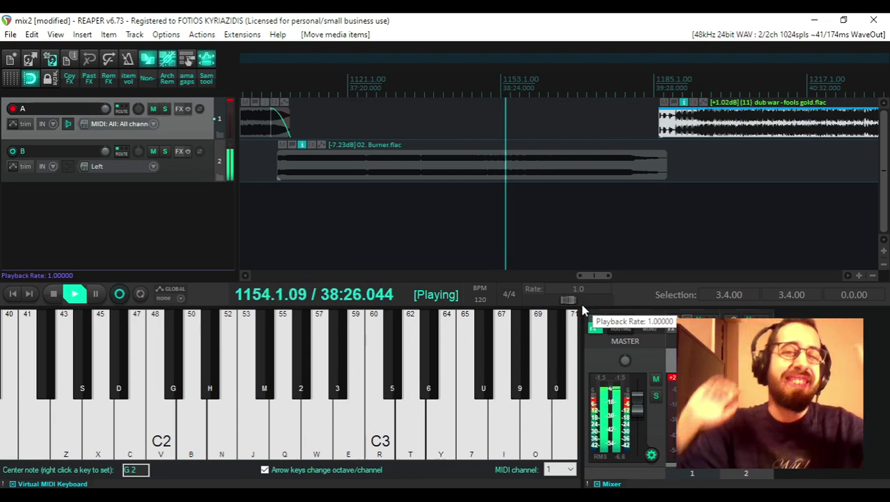
# - Check the Twitch chat again in the browser while the rest of Burner plays in REAPER
pyautogui.hotkey('alt', 'Tab')
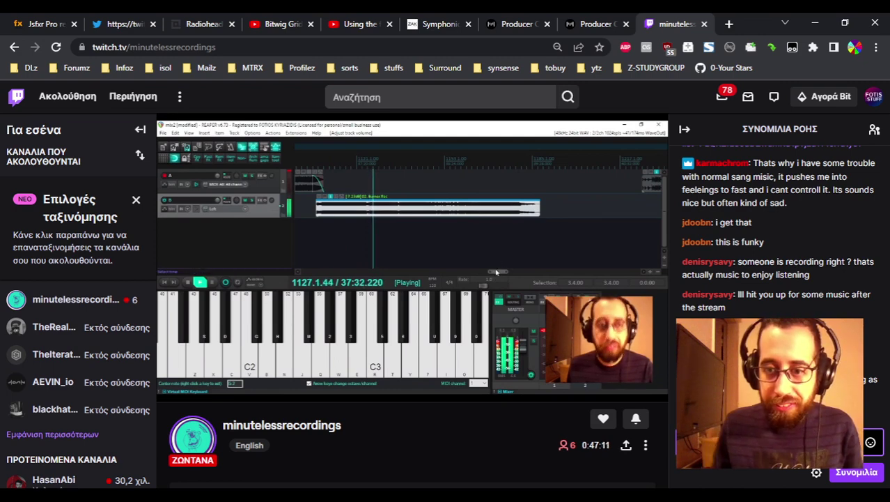
pyautogui.hotkey('alt', 'Tab')
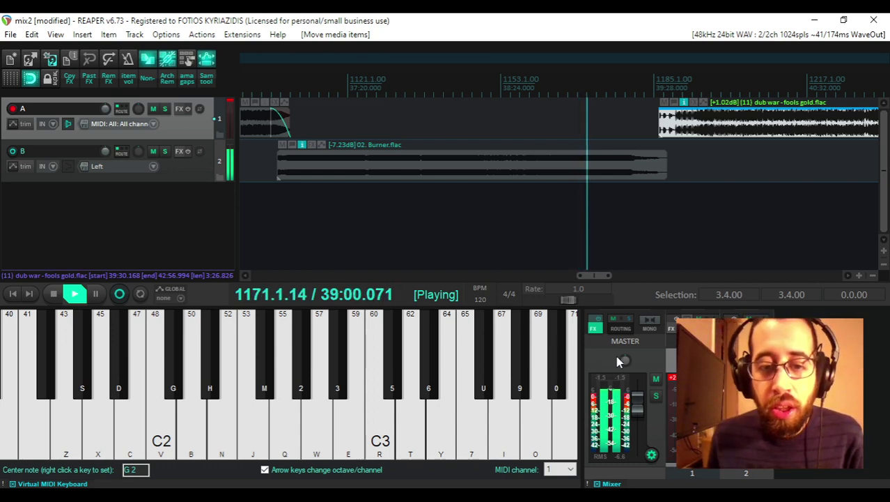
pyautogui.hotkey('alt', 'Tab')
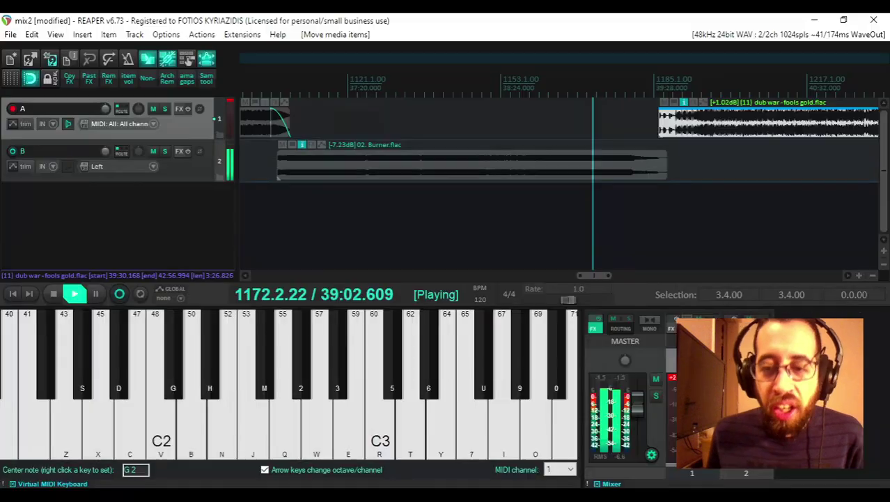
pyautogui.hotkey('alt', 'Tab')
# - Follow the playback from the end of Burner into dub war - fools gold in the arrangement, checking the Twitch chat in between
pyautogui.moveTo(589, 276)
pyautogui.mouseDown()
pyautogui.moveTo(607, 277)
pyautogui.moveTo(595, 280)
pyautogui.mouseUp()
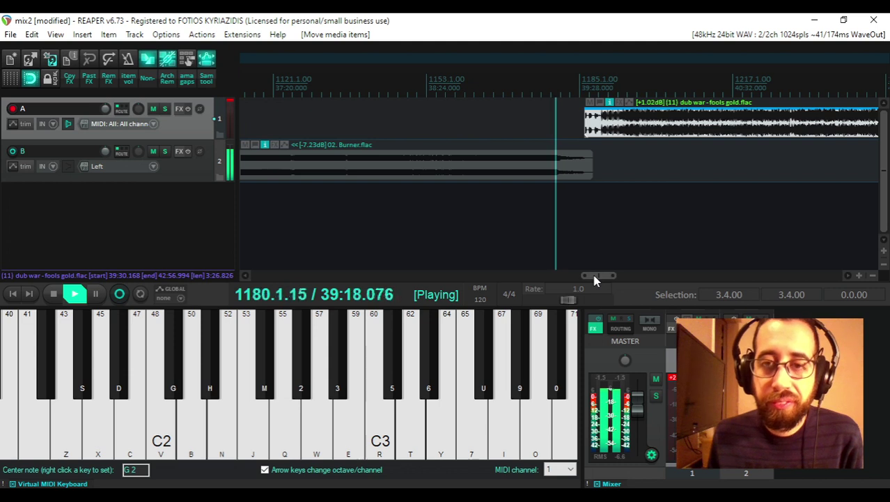
pyautogui.hscroll(1, 594, 278)
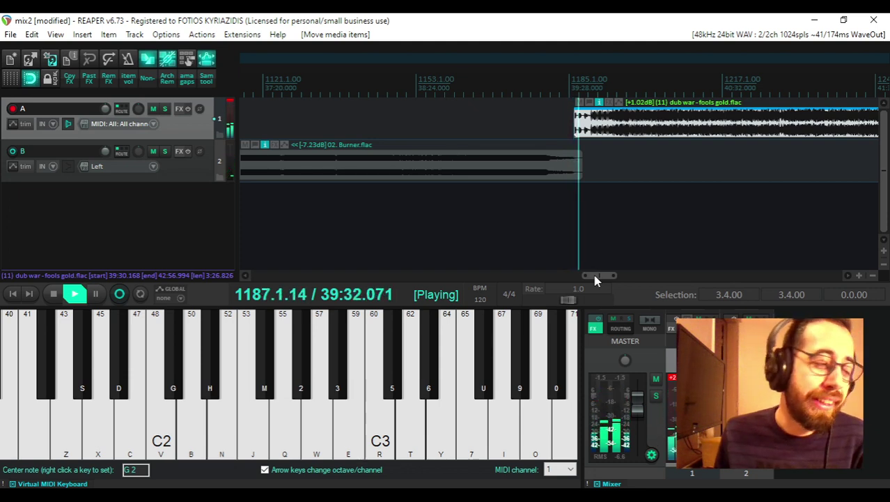
pyautogui.moveTo(595, 281); pyautogui.dragTo(605, 280)
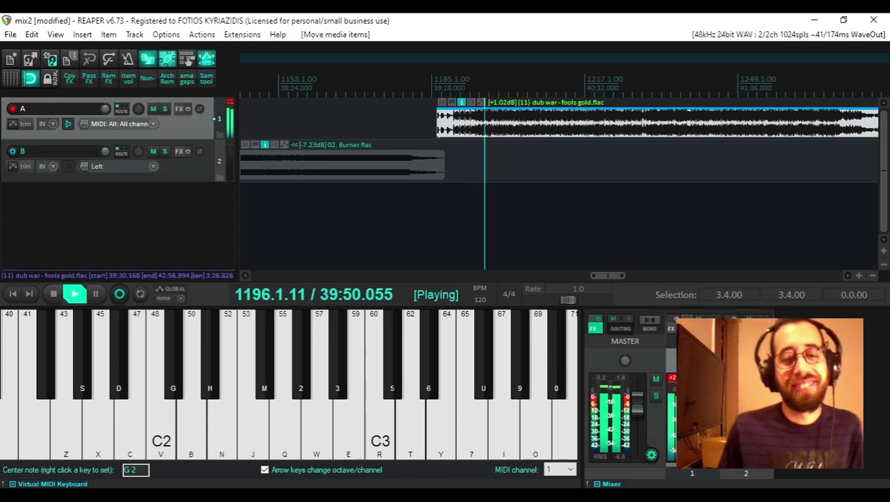
pyautogui.hotkey('alt', 'Tab')
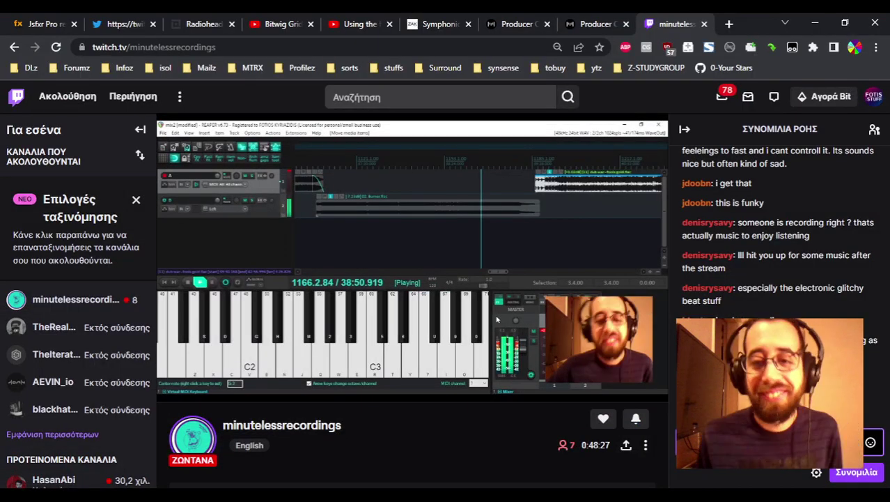
pyautogui.moveTo(375, 500)
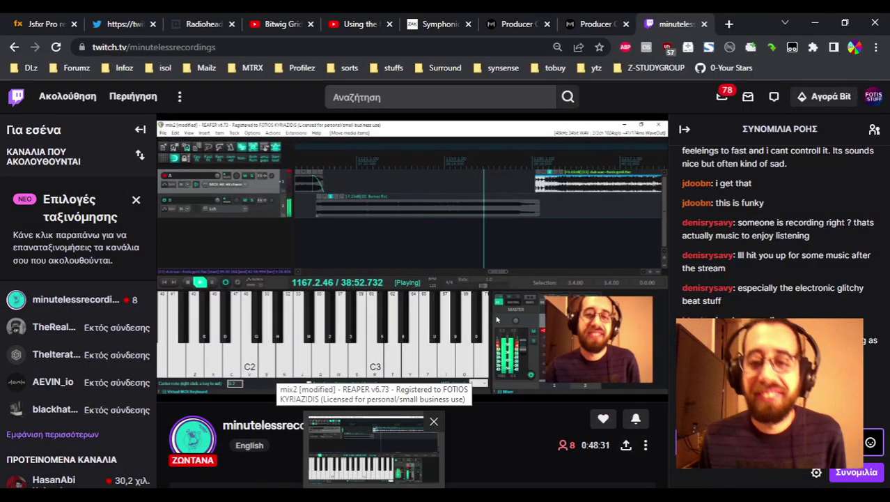
pyautogui.click(375, 450)
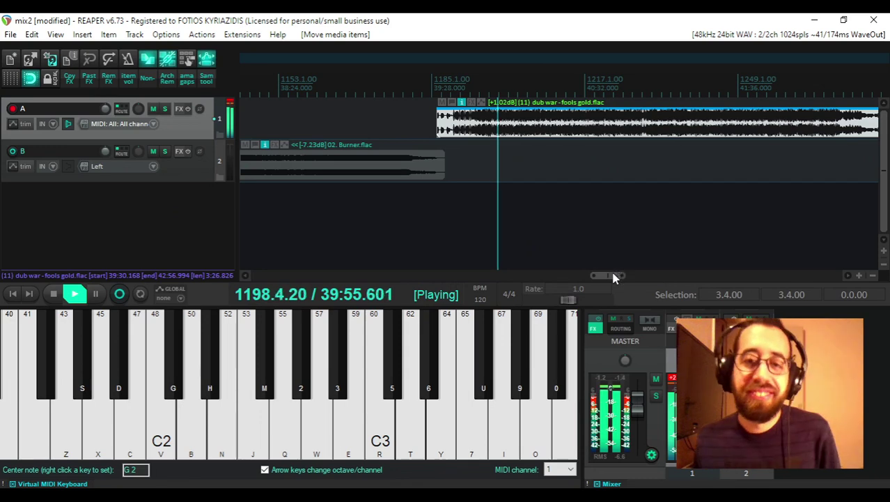
pyautogui.moveTo(614, 276)
pyautogui.mouseDown()
pyautogui.moveTo(636, 277)
pyautogui.moveTo(622, 281)
pyautogui.mouseUp()
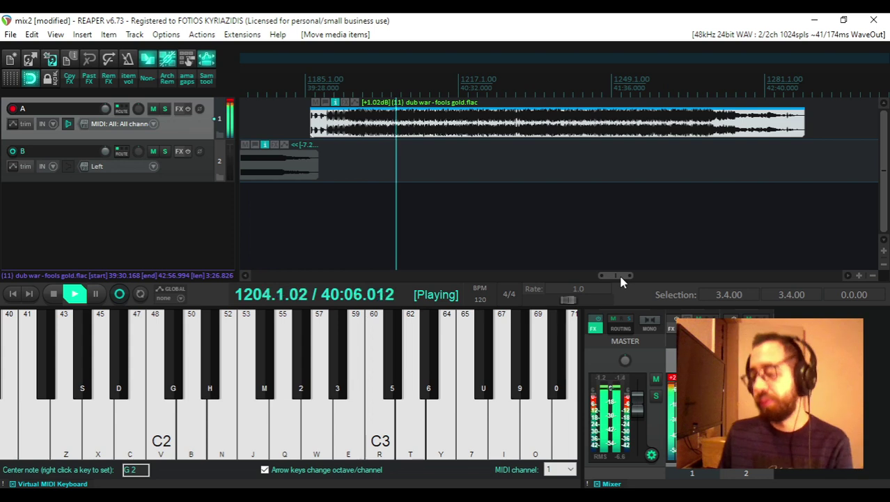
# - Shorten dub war - fools gold on track A to end at 41:36 and give it a fade-out
pyautogui.moveTo(621, 277); pyautogui.dragTo(619, 281)
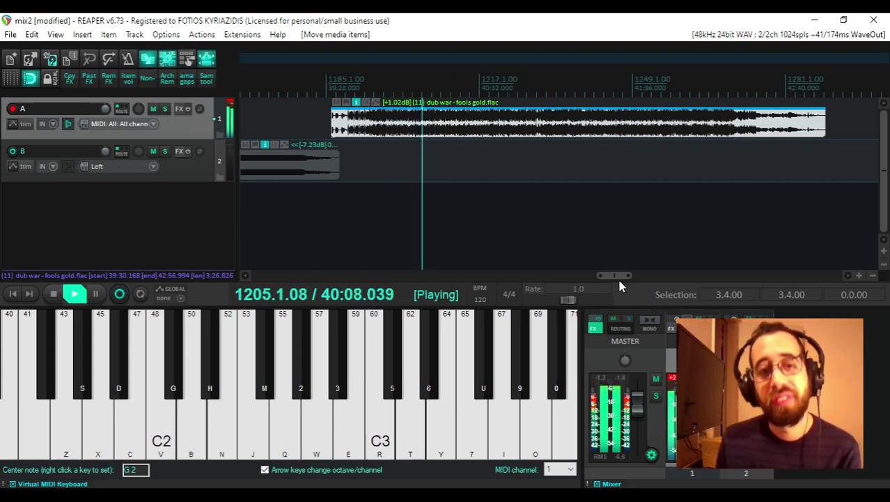
pyautogui.moveTo(617, 276); pyautogui.dragTo(620, 281)
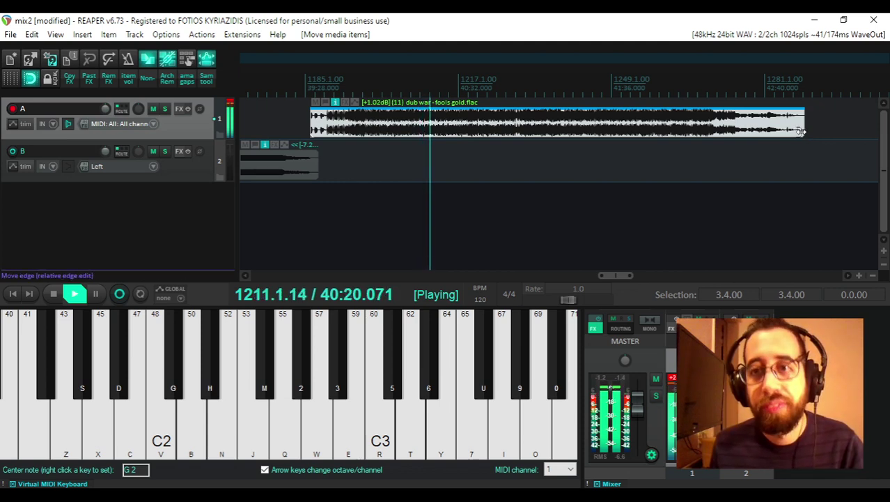
pyautogui.moveTo(801, 134); pyautogui.dragTo(577, 116)
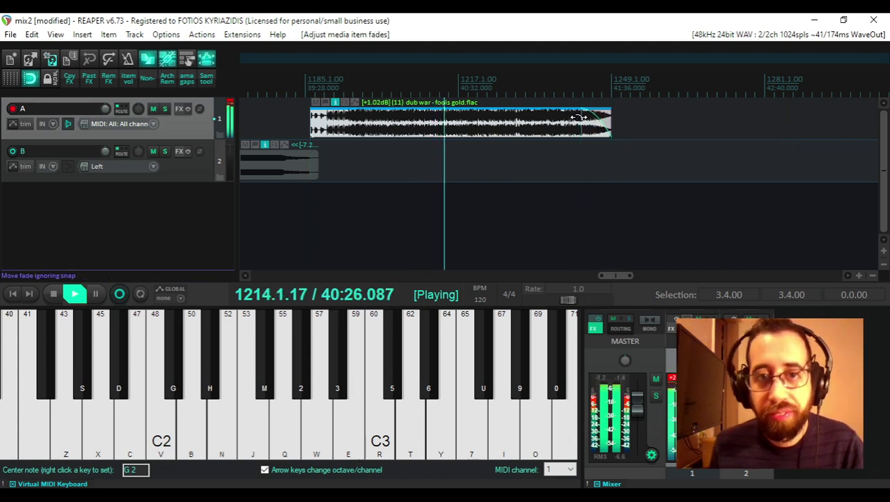
# - Move 12_I'm Invisible on track B earlier to start at about 41:31, overlapping the fade-out of fools gold
pyautogui.moveTo(612, 275)
pyautogui.mouseDown()
pyautogui.moveTo(636, 275)
pyautogui.moveTo(625, 275)
pyautogui.mouseUp()
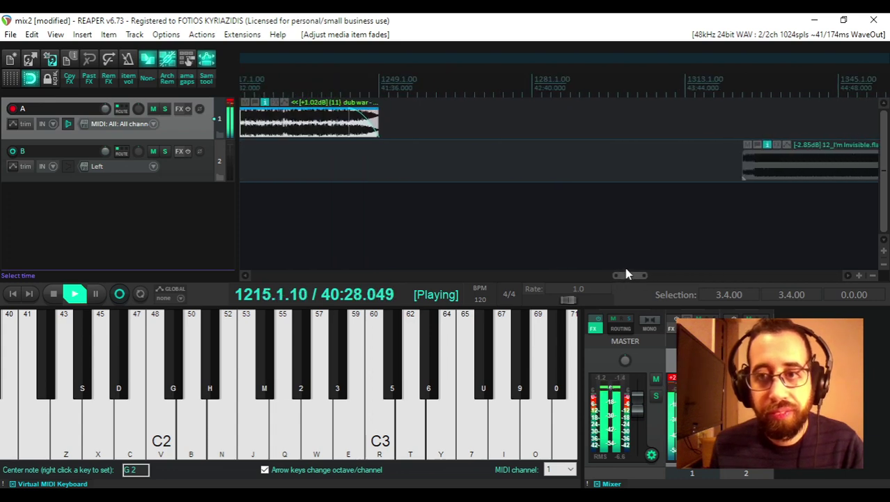
pyautogui.moveTo(784, 170); pyautogui.dragTo(404, 171)
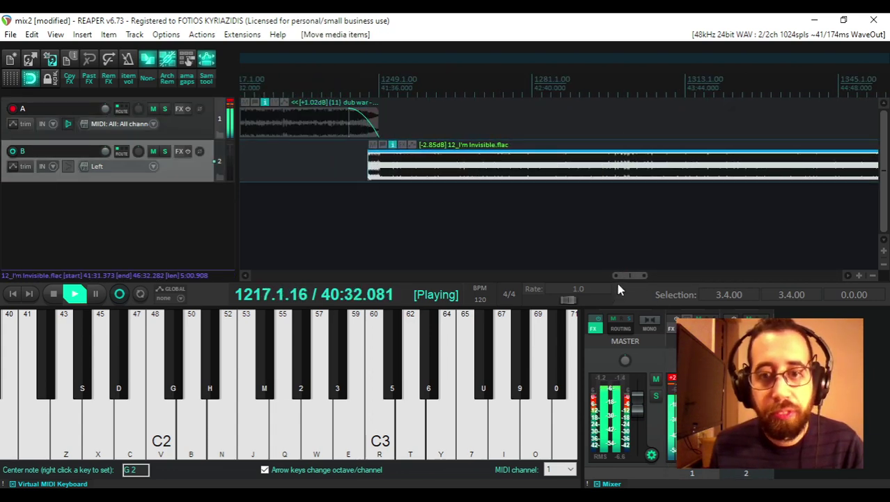
pyautogui.moveTo(627, 277); pyautogui.dragTo(614, 277)
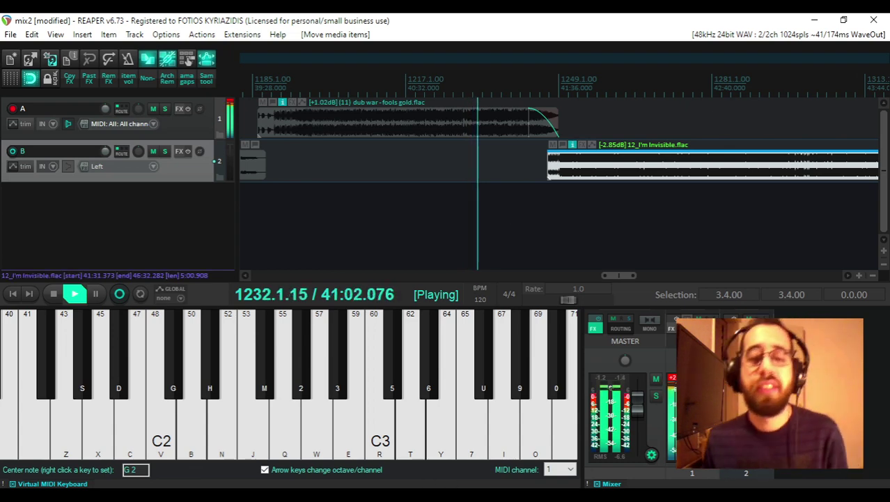
# - Check the Twitch chat in the browser and return to the REAPER arrangement
pyautogui.hotkey('alt', 'Tab')
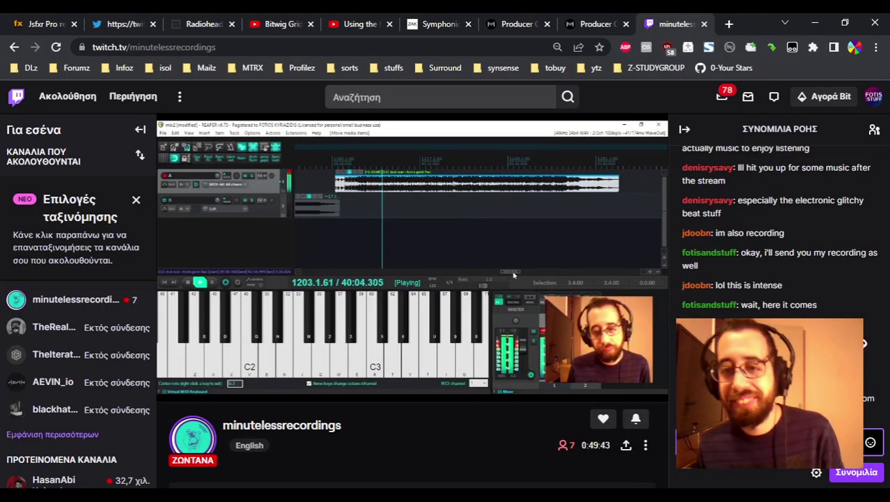
pyautogui.moveTo(375, 496)
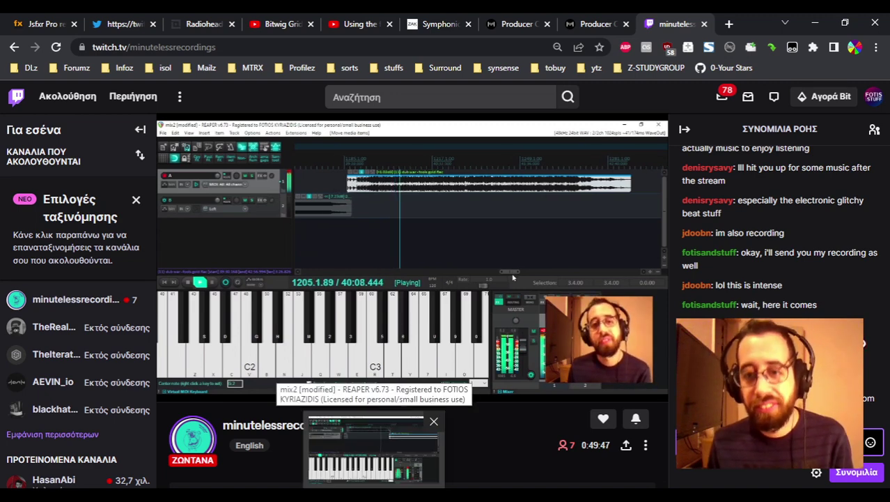
pyautogui.click(374, 449)
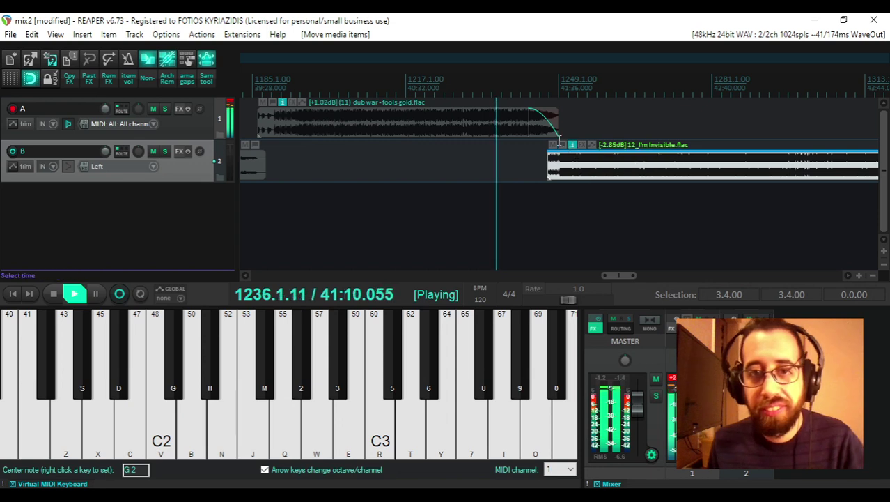
# - Trim the end of fools gold to about 41:31 and move I'm Invisible to start at about 41:29
pyautogui.moveTo(556, 124); pyautogui.dragTo(547, 125)
pyautogui.click(593, 171)
pyautogui.moveTo(593, 170); pyautogui.dragTo(577, 165)
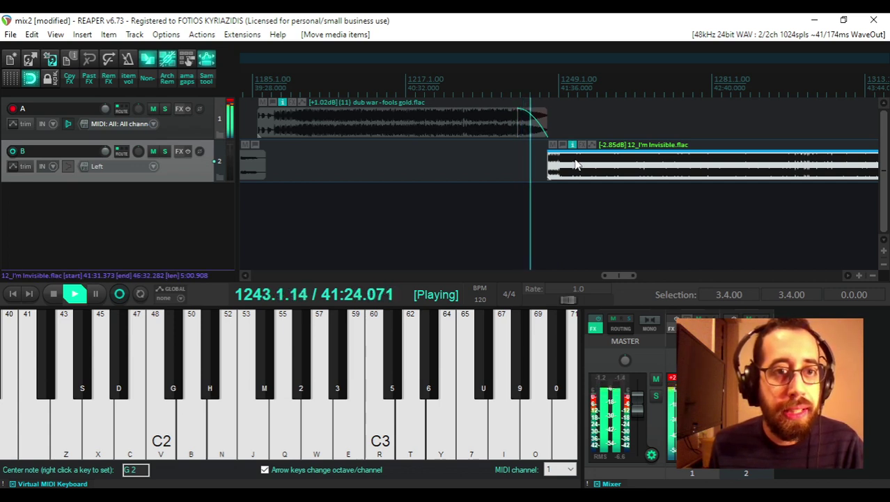
pyautogui.moveTo(575, 162); pyautogui.dragTo(566, 163)
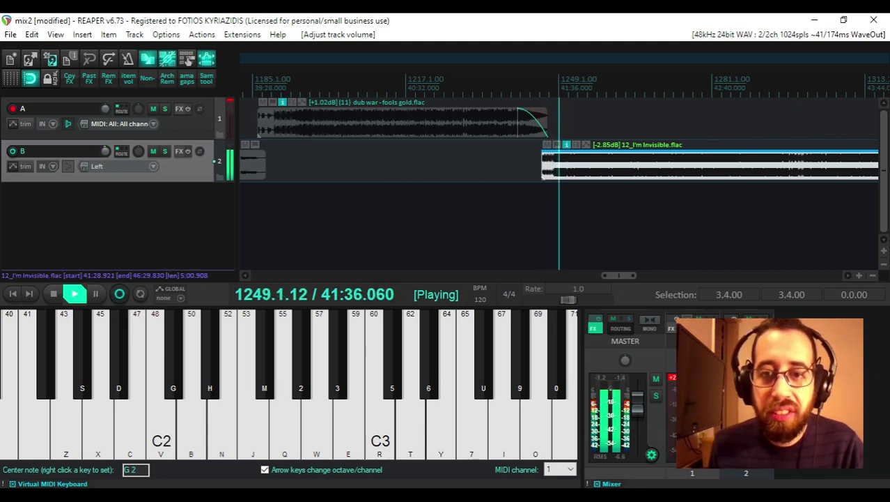
# - Shorten I'm Invisible on track B to end at about 44:08 and add a short fade-out
pyautogui.moveTo(614, 278)
pyautogui.mouseDown()
pyautogui.moveTo(642, 278)
pyautogui.moveTo(622, 276)
pyautogui.mouseUp()
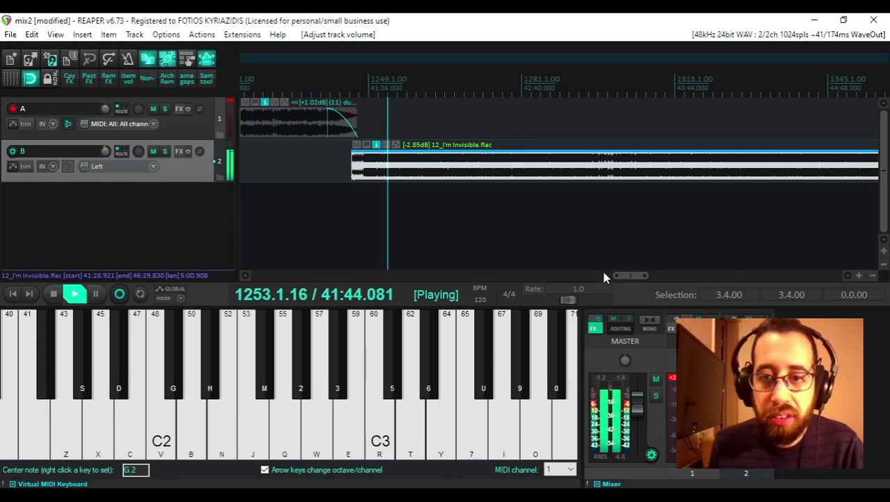
pyautogui.hscroll(5, 605, 276)
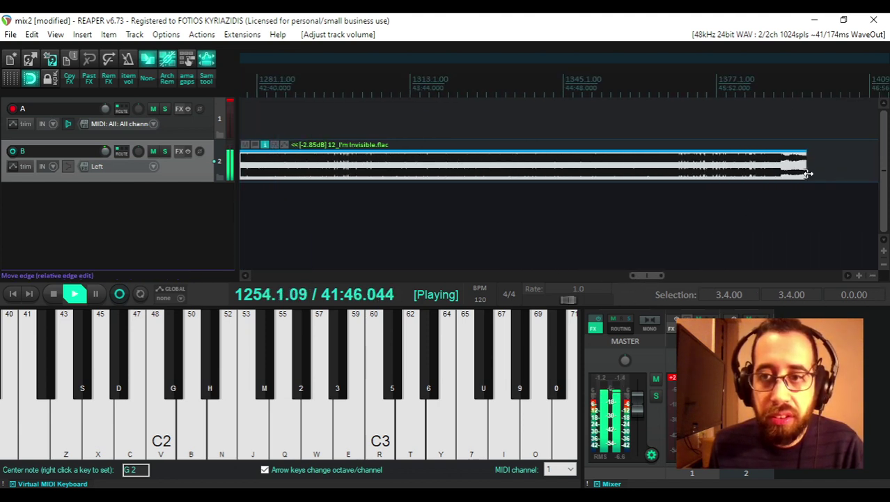
pyautogui.moveTo(807, 173); pyautogui.dragTo(468, 174)
pyautogui.moveTo(651, 281); pyautogui.dragTo(639, 280)
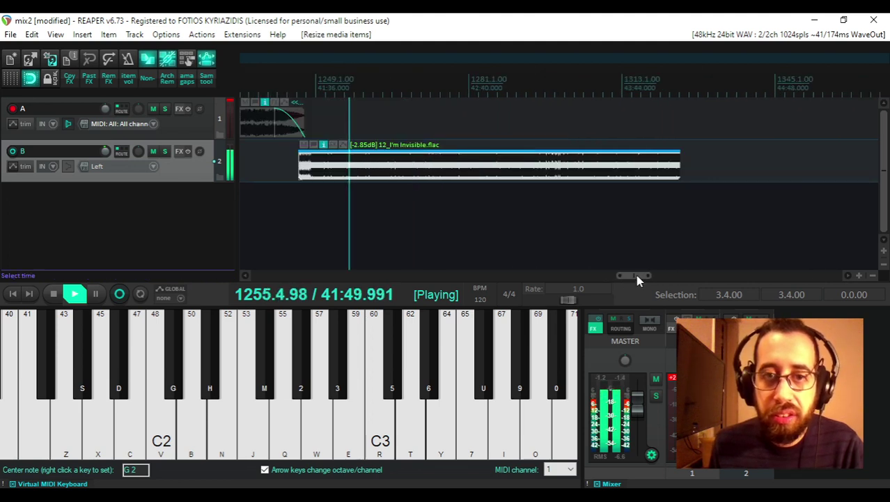
pyautogui.moveTo(683, 153); pyautogui.dragTo(676, 159)
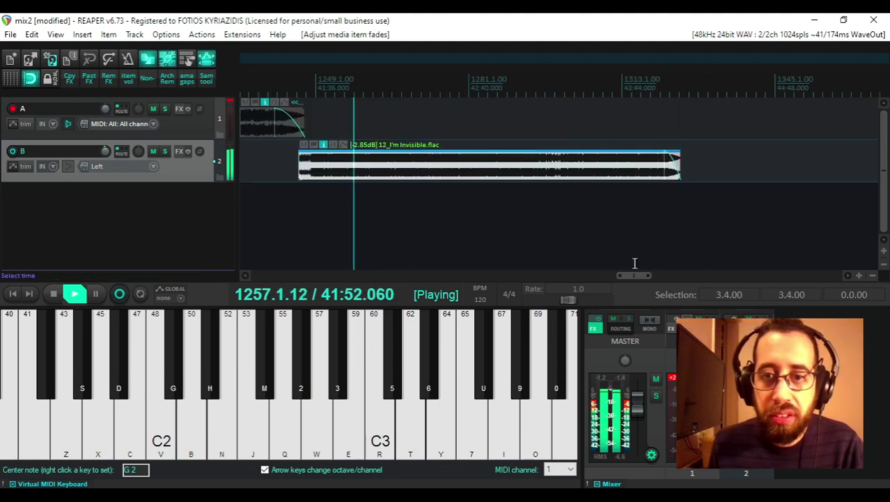
# - Move 07 - Boys at School on track A earlier to start at about 44:07, overlapping the end of I'm Invisible
pyautogui.moveTo(632, 275); pyautogui.dragTo(680, 274)
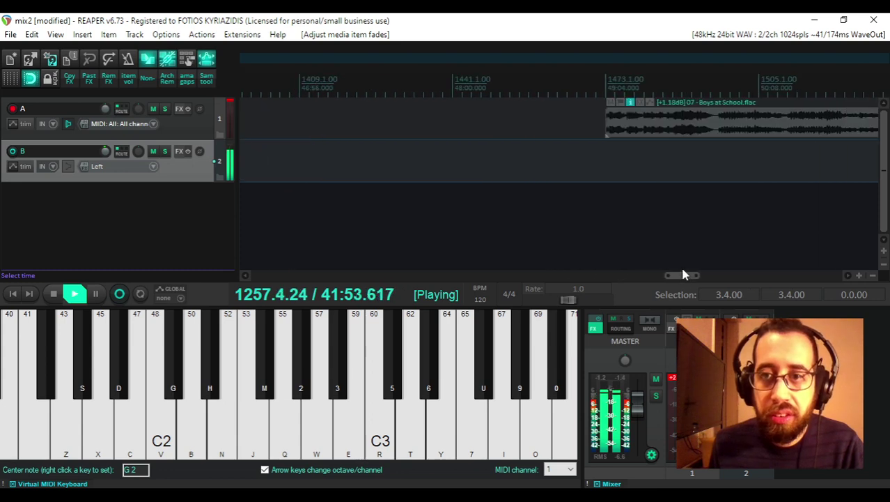
pyautogui.moveTo(725, 136); pyautogui.dragTo(486, 142)
pyautogui.moveTo(693, 277); pyautogui.dragTo(658, 273)
pyautogui.moveTo(817, 139); pyautogui.dragTo(398, 138)
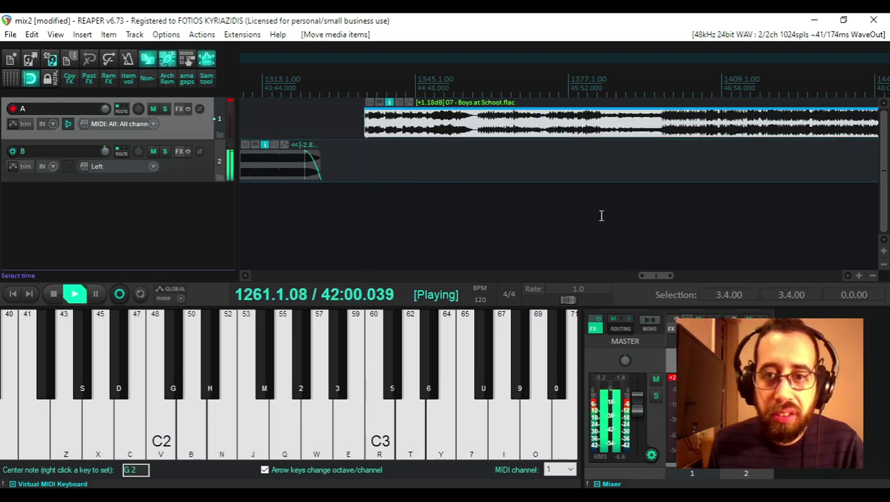
pyautogui.moveTo(494, 124); pyautogui.dragTo(444, 122)
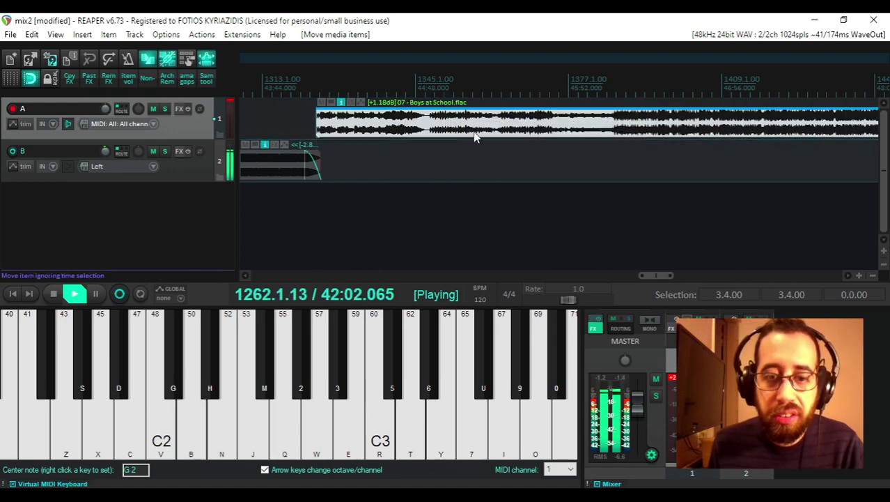
# - Move Taylor Deupree's mil up to the end of Boys at School and Bananaphone to start at about 53:55 on track A
pyautogui.moveTo(655, 277); pyautogui.dragTo(752, 273)
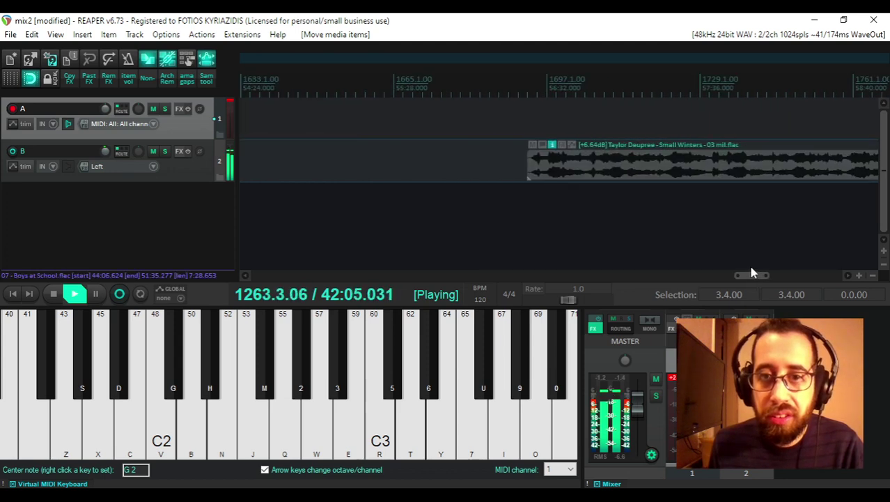
pyautogui.click(874, 276)
pyautogui.click(874, 276)
pyautogui.click(876, 278)
pyautogui.click(876, 277)
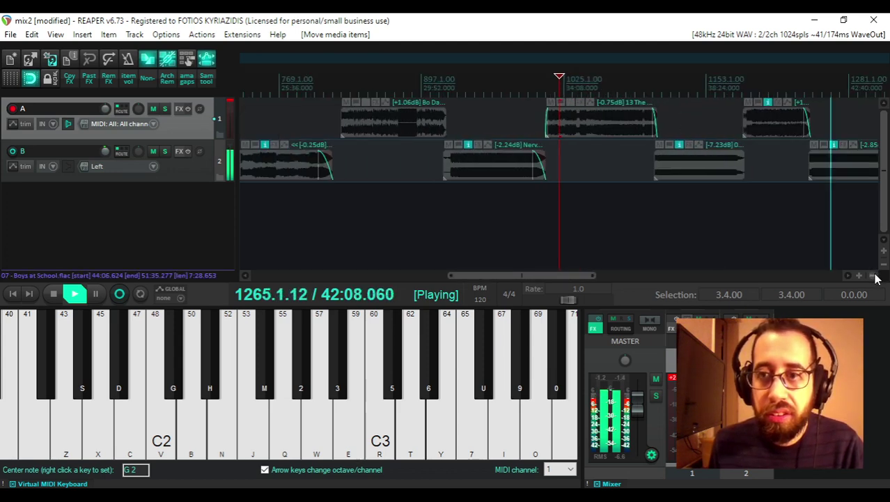
pyautogui.click(876, 277)
pyautogui.click(876, 277)
pyautogui.click(875, 277)
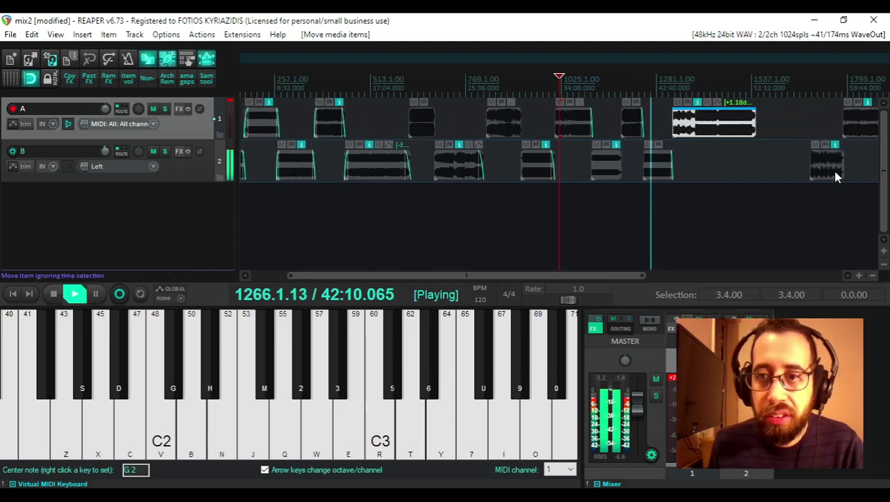
pyautogui.moveTo(823, 170); pyautogui.dragTo(801, 139)
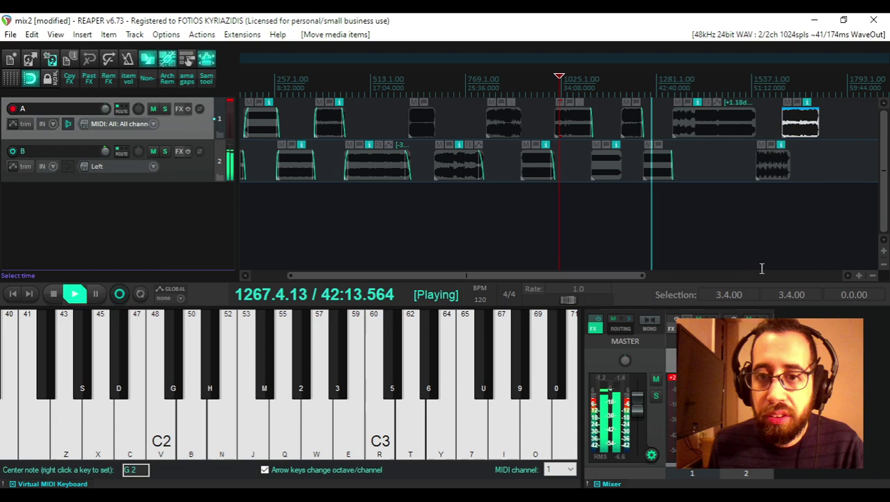
# - Bring the arrangement back to the playing I'm Invisible and check the Twitch chat in the browser before returning to REAPER
pyautogui.click(859, 276)
pyautogui.click(859, 276)
pyautogui.click(859, 276)
pyautogui.click(859, 276)
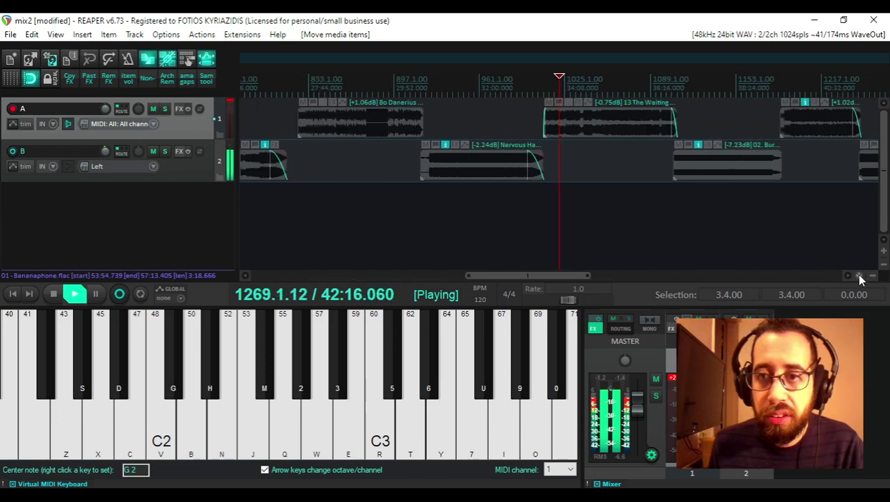
pyautogui.click(859, 276)
pyautogui.click(859, 276)
pyautogui.click(859, 275)
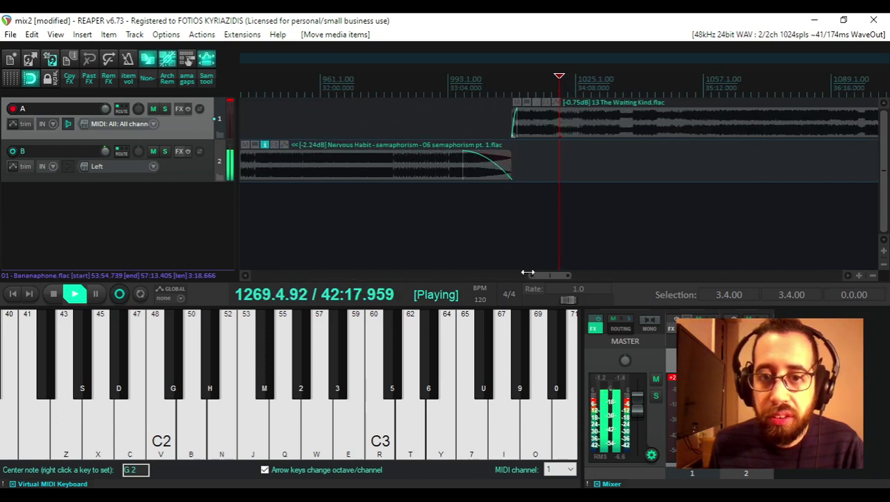
pyautogui.moveTo(528, 274); pyautogui.dragTo(631, 276)
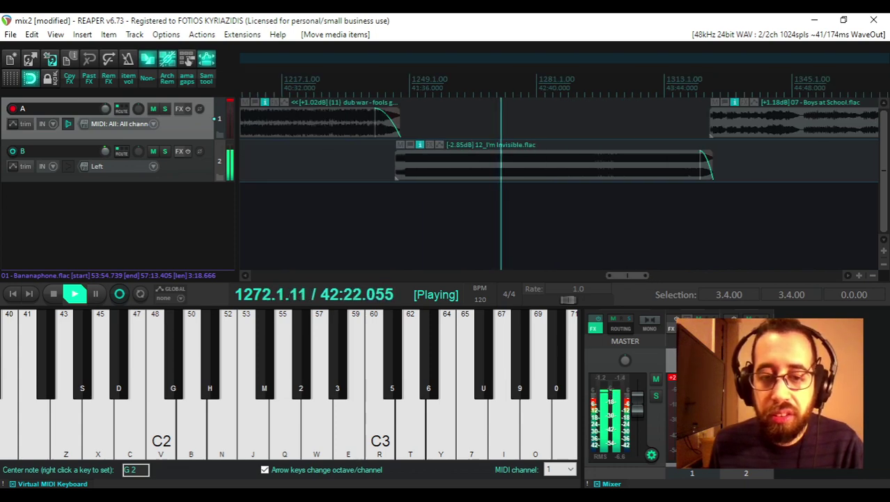
pyautogui.hotkey('alt', 'Tab')
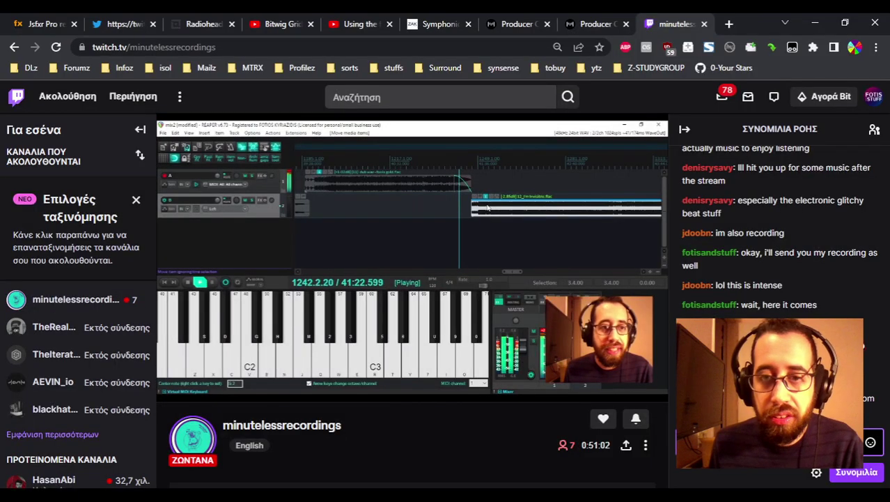
pyautogui.hotkey('alt', 'Tab')
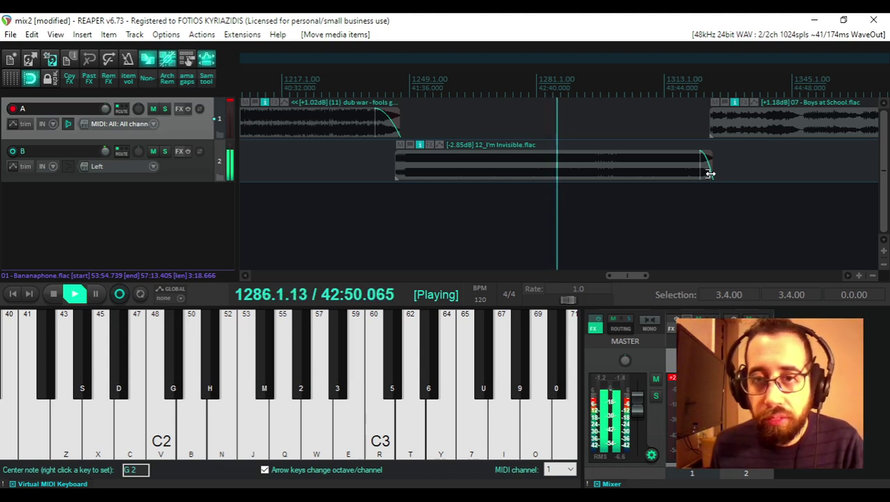
# - Shorten I'm Invisible to end at about 43:51 with a longer fade-out and move Boys at School to start at about 43:55
pyautogui.moveTo(709, 173); pyautogui.dragTo(675, 170)
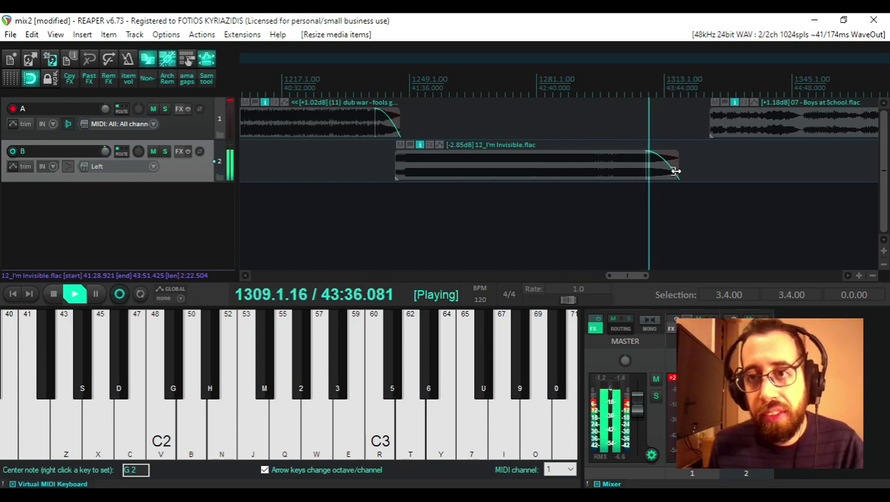
pyautogui.moveTo(633, 282); pyautogui.dragTo(642, 278)
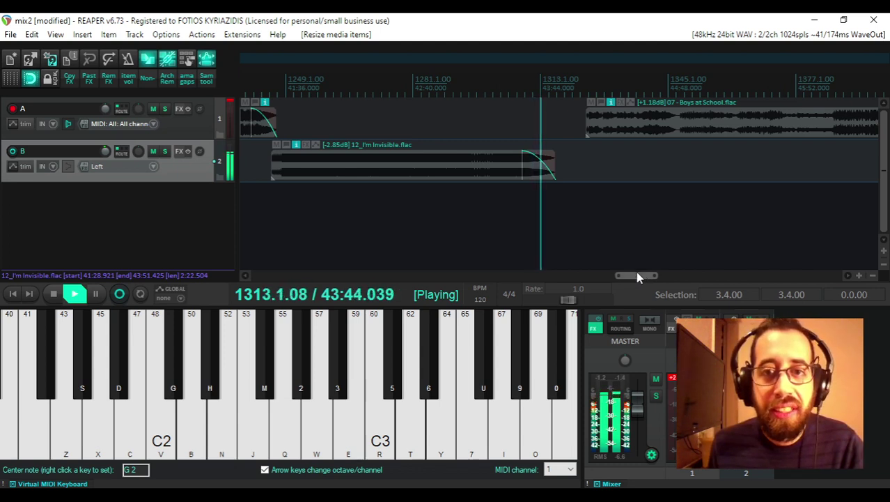
pyautogui.moveTo(642, 138); pyautogui.dragTo(618, 136)
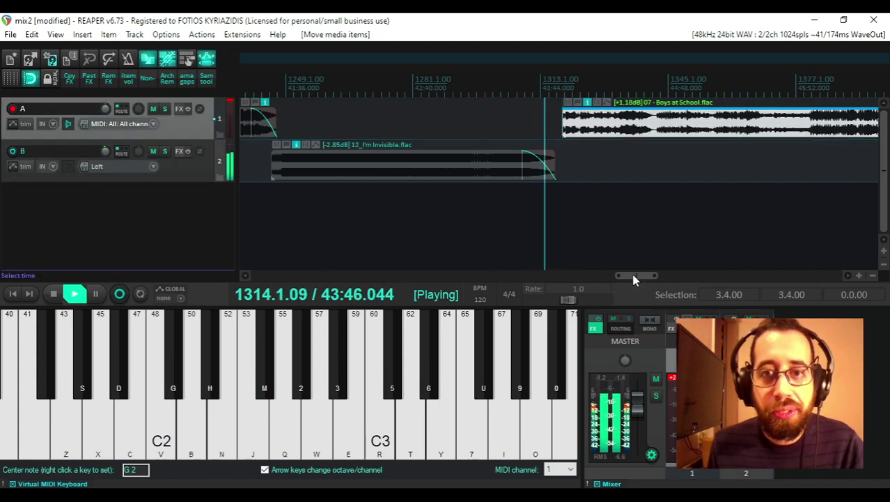
pyautogui.moveTo(642, 276); pyautogui.dragTo(648, 279)
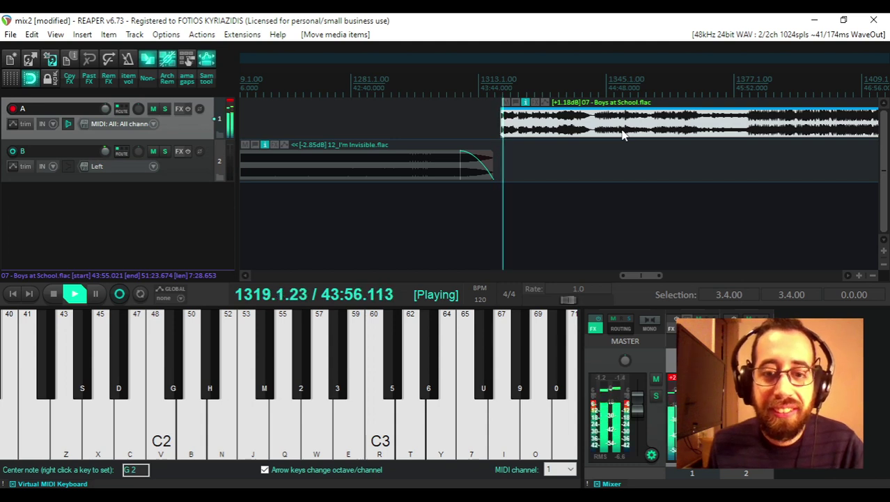
# - Move Taylor Deupree's mil on track B earlier to start at about 51:12, overlapping the end of Boys at School
pyautogui.moveTo(643, 281); pyautogui.dragTo(667, 276)
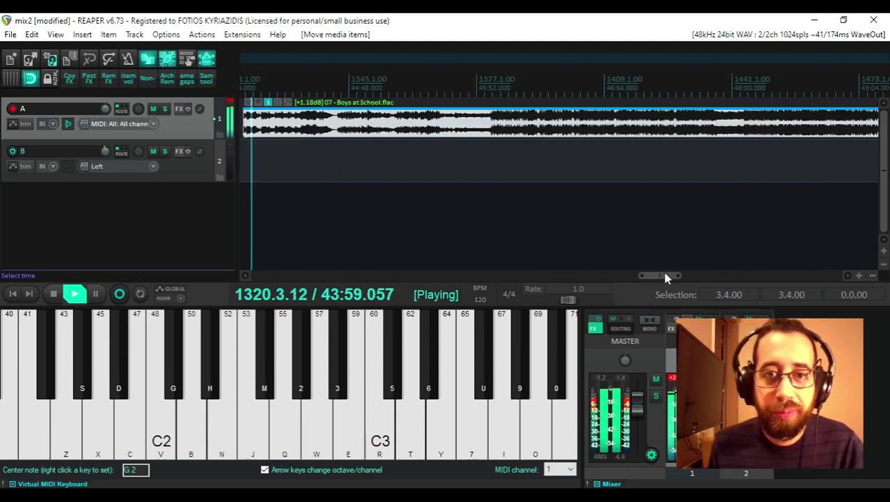
pyautogui.click(875, 276)
pyautogui.click(875, 276)
pyautogui.click(876, 276)
pyautogui.click(875, 276)
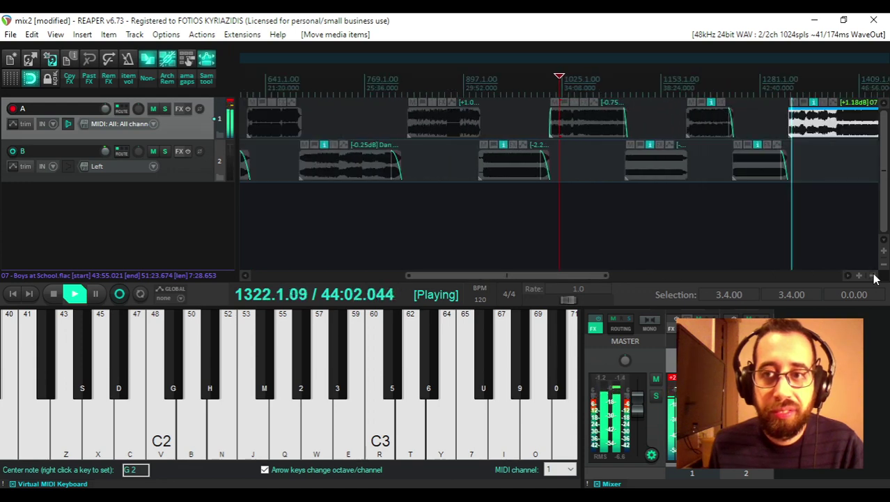
pyautogui.click(875, 276)
pyautogui.click(875, 276)
pyautogui.moveTo(815, 166); pyautogui.dragTo(808, 171)
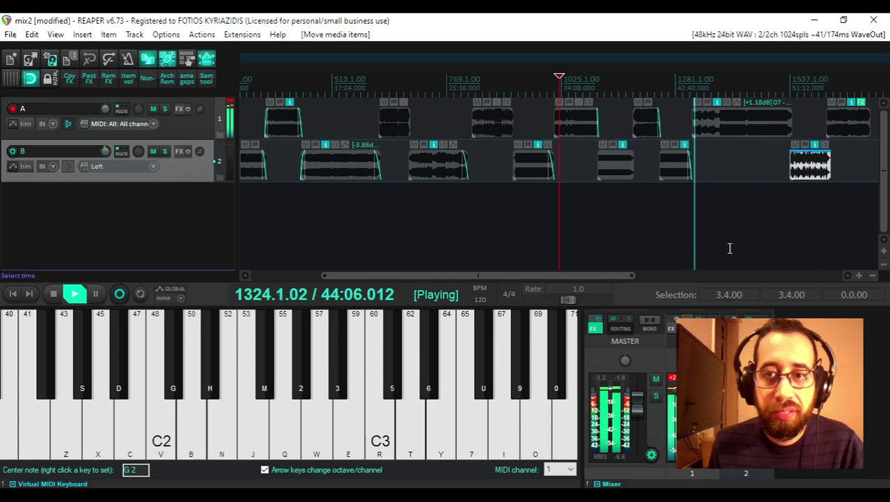
pyautogui.moveTo(614, 278); pyautogui.dragTo(675, 277)
pyautogui.click(860, 275)
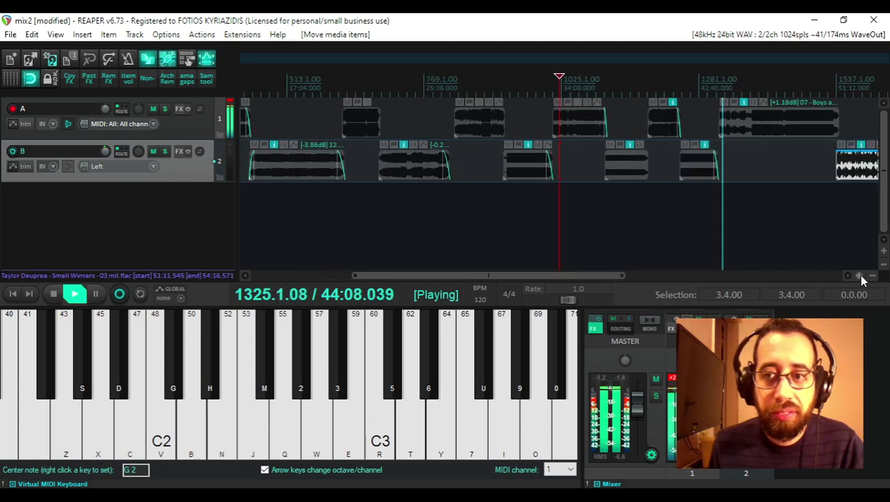
# - Check the Twitch chat in the browser, return to REAPER and move Taylor Deupree's mil on track B to start at about 51:17
pyautogui.click(860, 275)
pyautogui.click(859, 275)
pyautogui.click(859, 275)
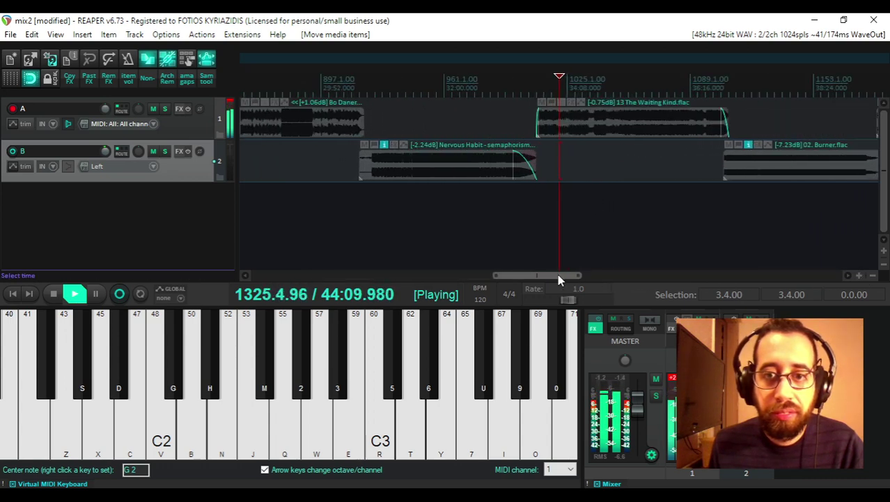
pyautogui.moveTo(558, 279); pyautogui.dragTo(681, 277)
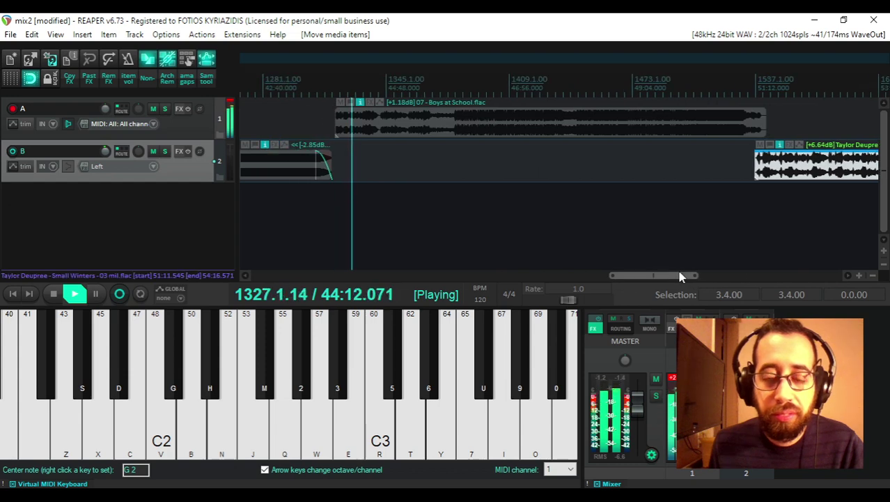
pyautogui.hotkey('alt', 'Tab')
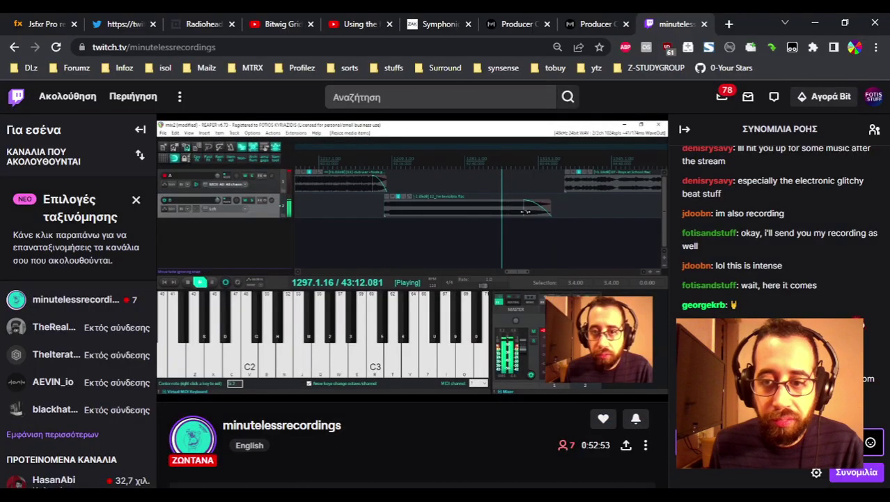
pyautogui.hotkey('alt', 'Tab')
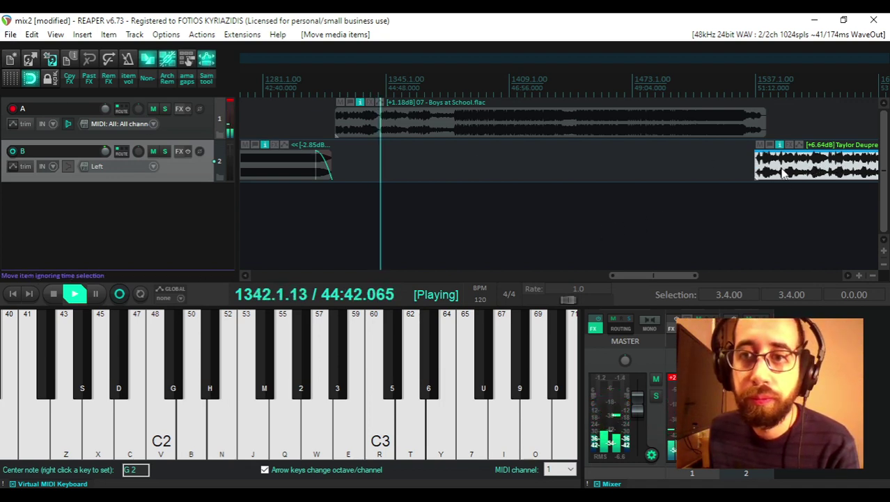
pyautogui.moveTo(785, 173); pyautogui.dragTo(794, 172)
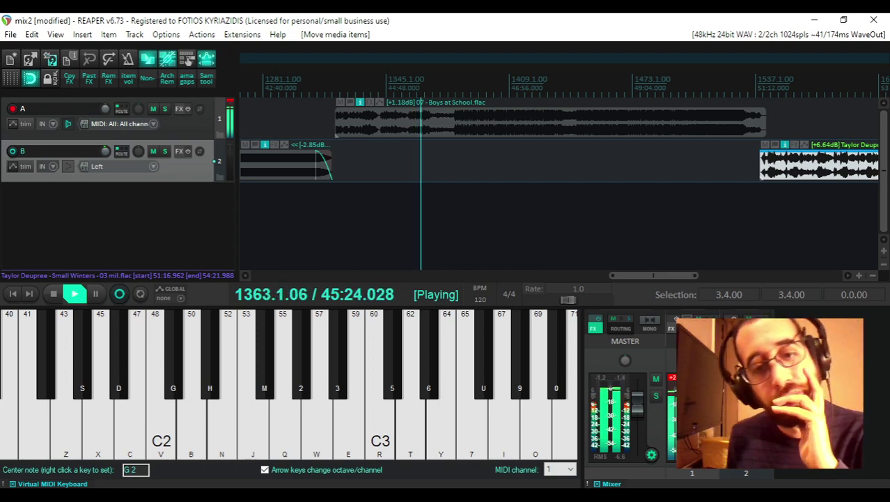
# - Follow the Twitch chat in the browser while Boys at School plays, activate the chat message field and return to REAPER
pyautogui.hotkey('alt', 'Tab')
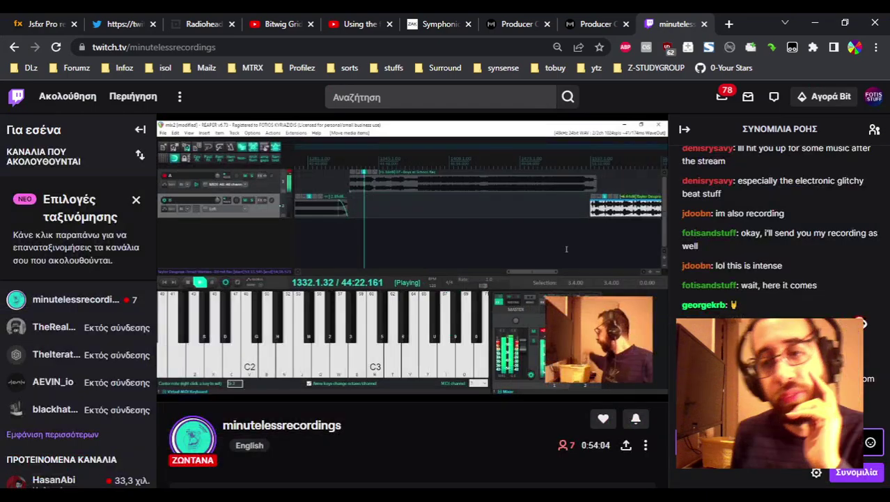
pyautogui.hotkey('alt', 'Tab')
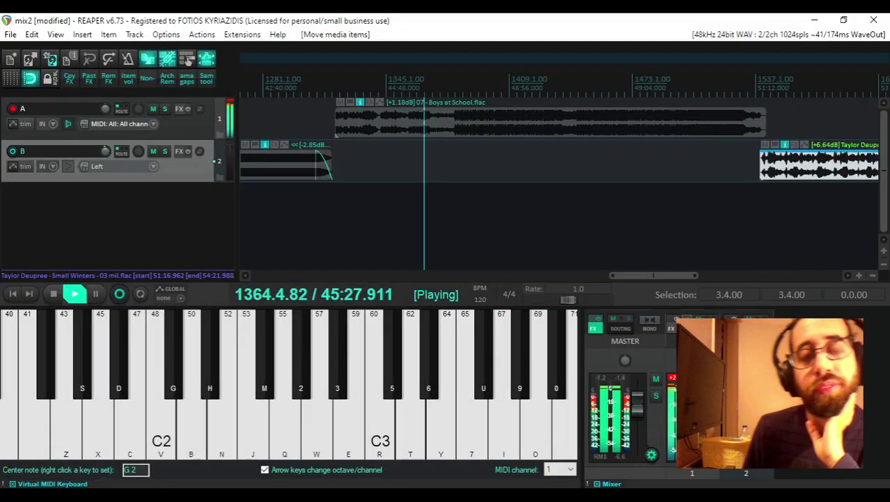
pyautogui.hotkey('alt', 'Tab')
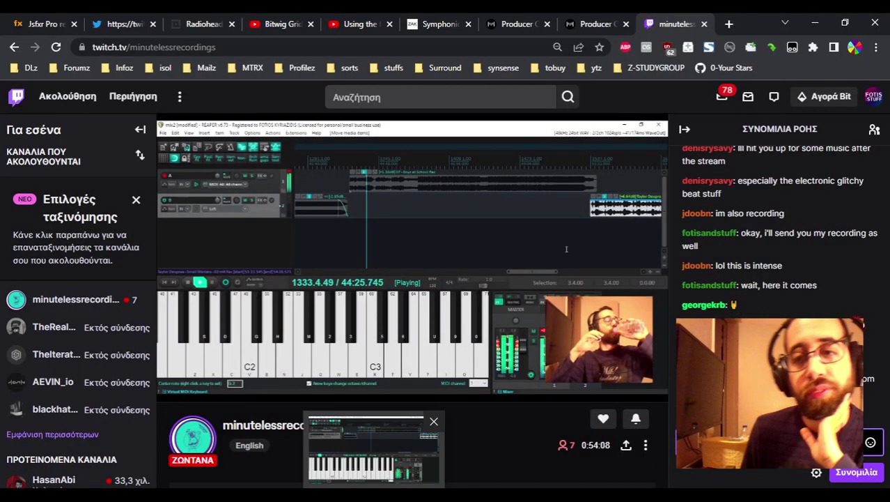
pyautogui.hotkey('alt', 'Tab')
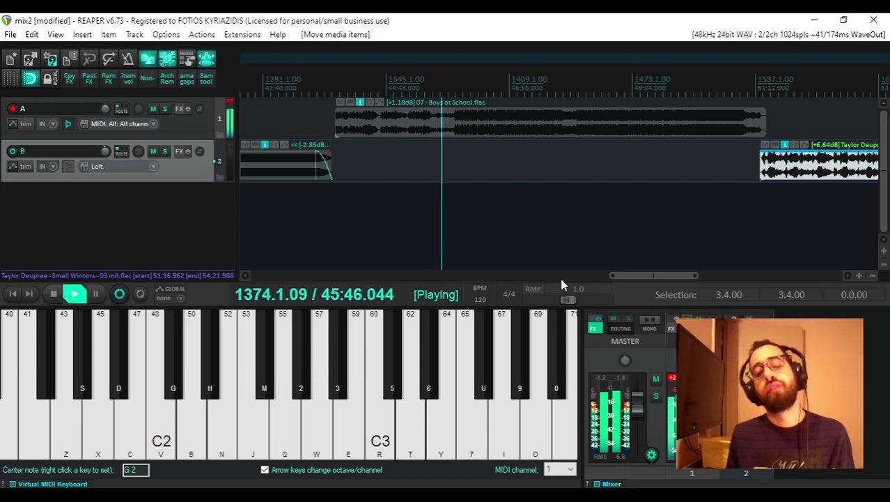
pyautogui.hotkey('alt', 'Tab')
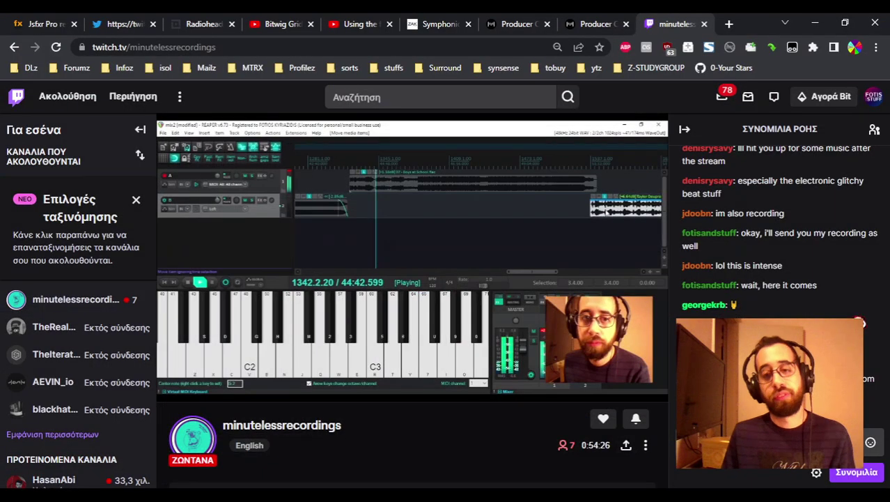
pyautogui.click(766, 442)
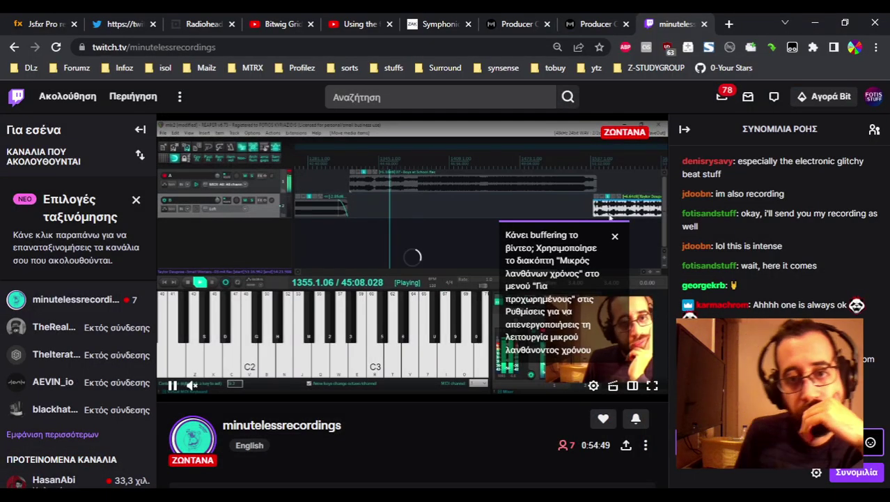
pyautogui.moveTo(374, 496)
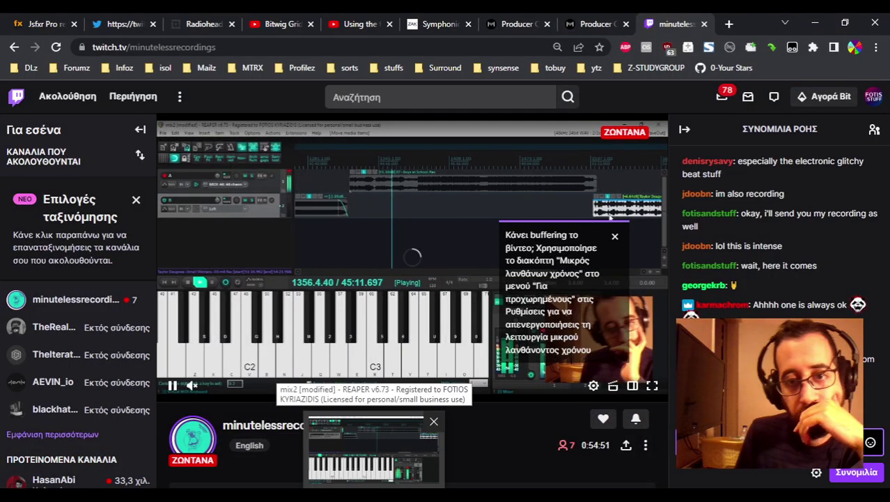
pyautogui.click(374, 449)
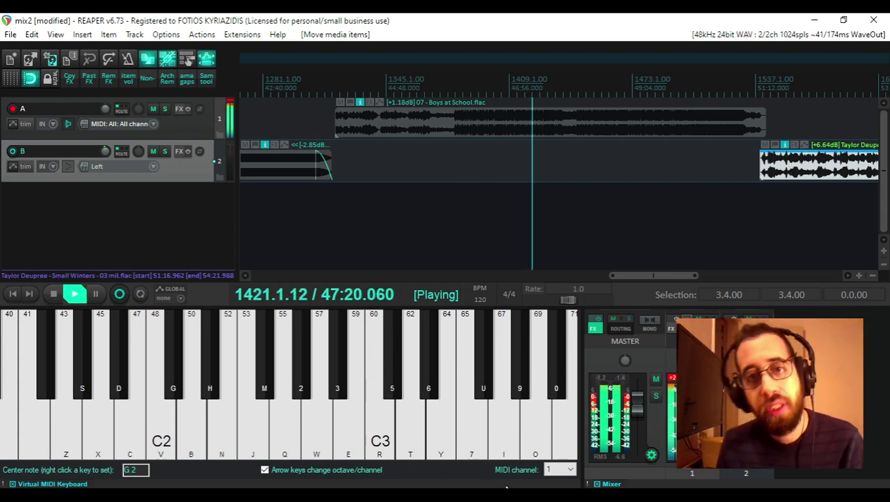
# - Switch to the browser to read the newest Twitch chat messages, and return to the REAPER arrangement
pyautogui.hotkey('alt', 'Tab')
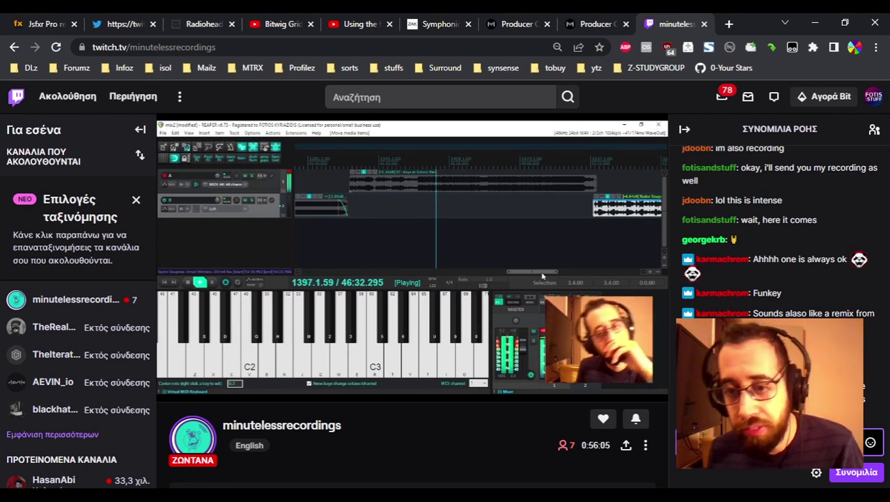
pyautogui.hotkey('alt', 'Tab')
pyautogui.hotkey('alt', 'Tab')
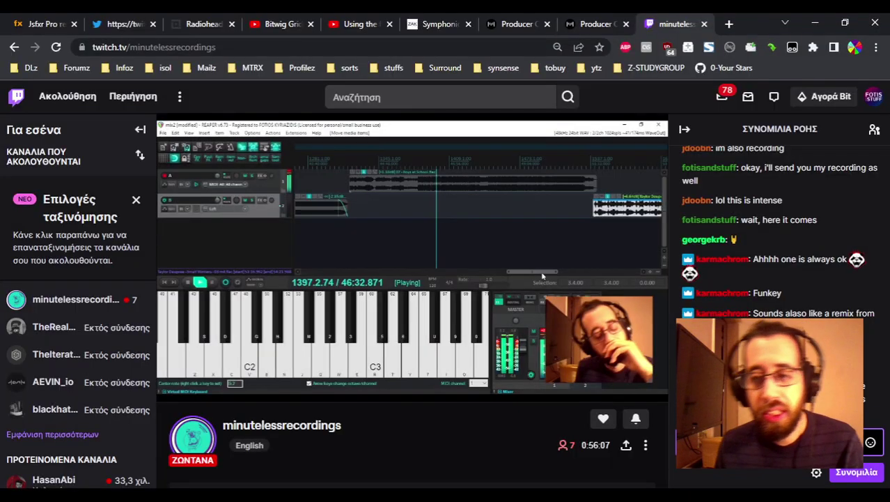
pyautogui.hotkey('alt', 'Tab')
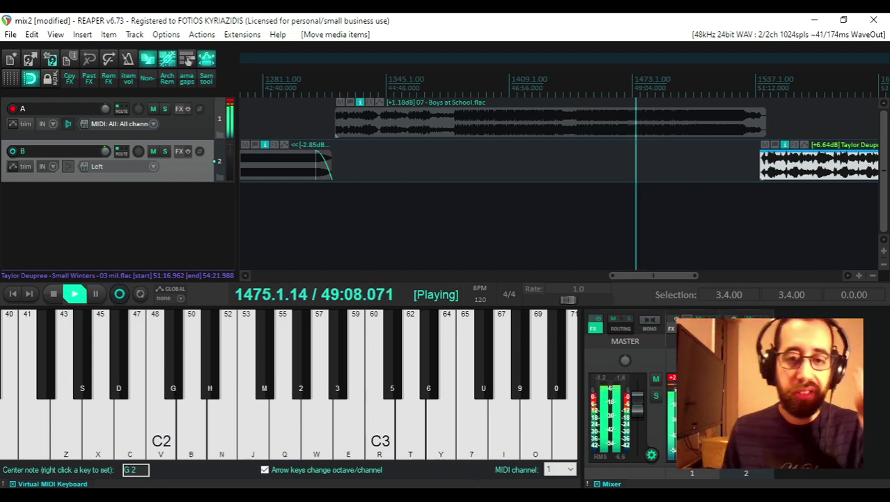
pyautogui.hotkey('alt', 'Tab')
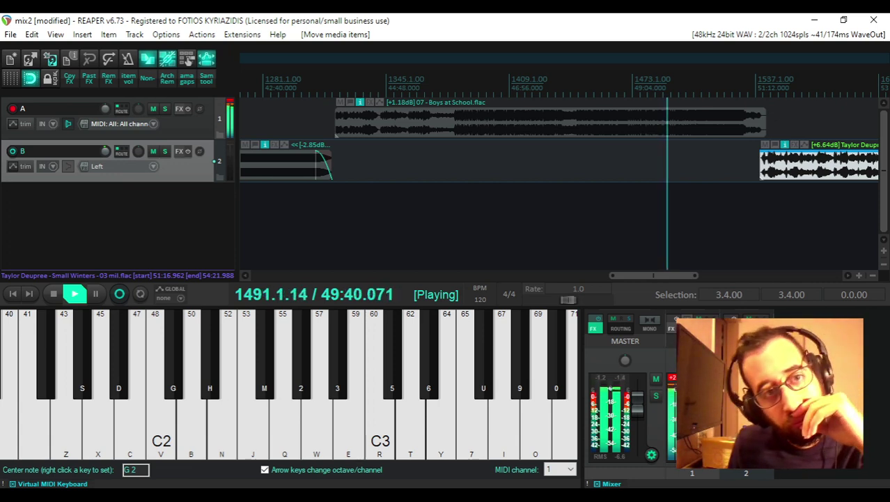
pyautogui.hotkey('alt', 'Tab')
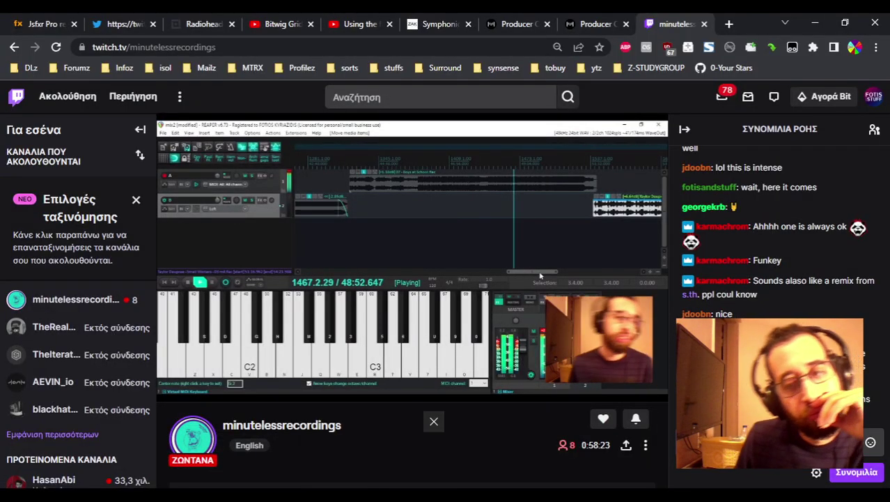
pyautogui.hotkey('alt', 'Tab')
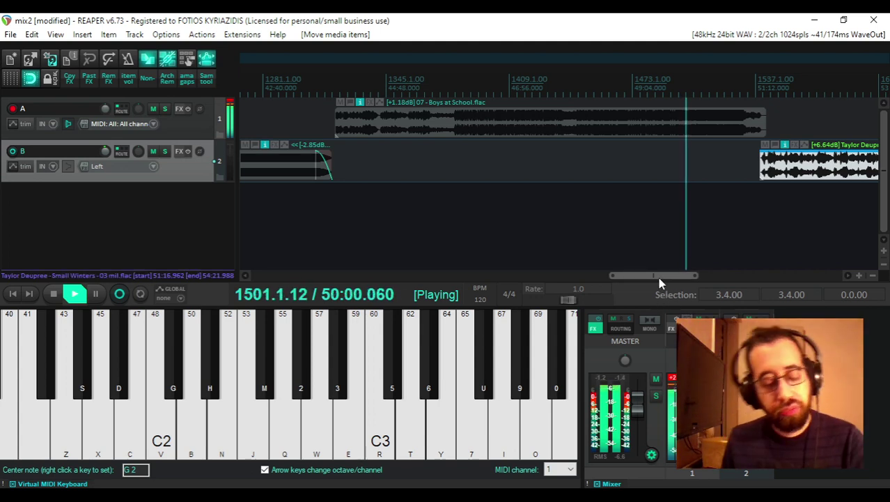
# - Move Bananaphone on track A to start at about 54:12, overlapping the end of mil, and check the Twitch chat before returning to REAPER
pyautogui.moveTo(663, 278); pyautogui.dragTo(696, 277)
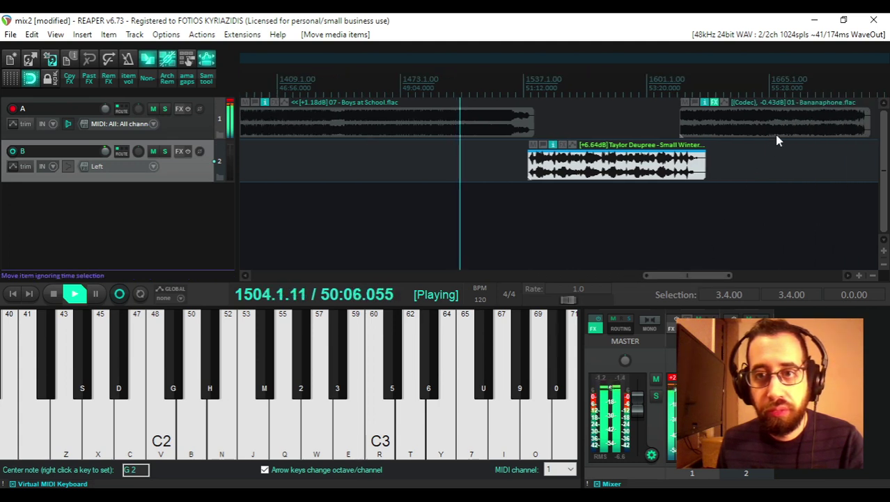
pyautogui.moveTo(785, 128)
pyautogui.mouseDown()
pyautogui.moveTo(803, 127)
pyautogui.moveTo(793, 124)
pyautogui.mouseUp()
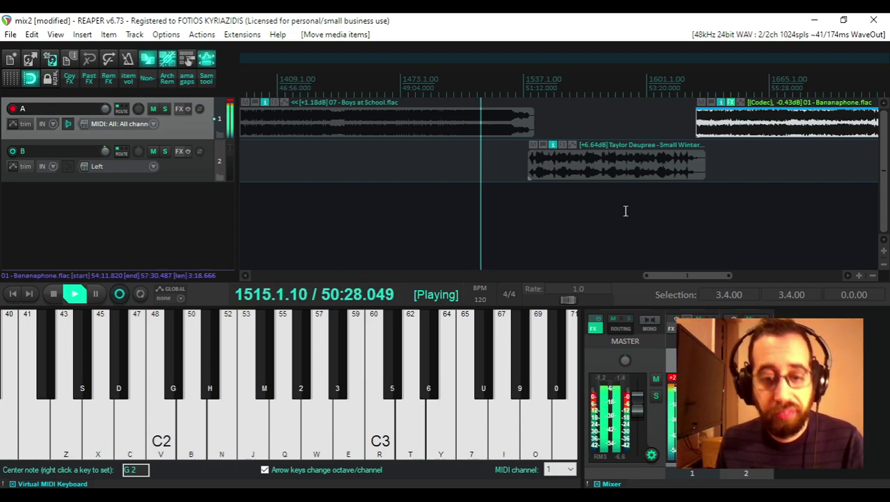
pyautogui.hotkey('alt', 'Tab')
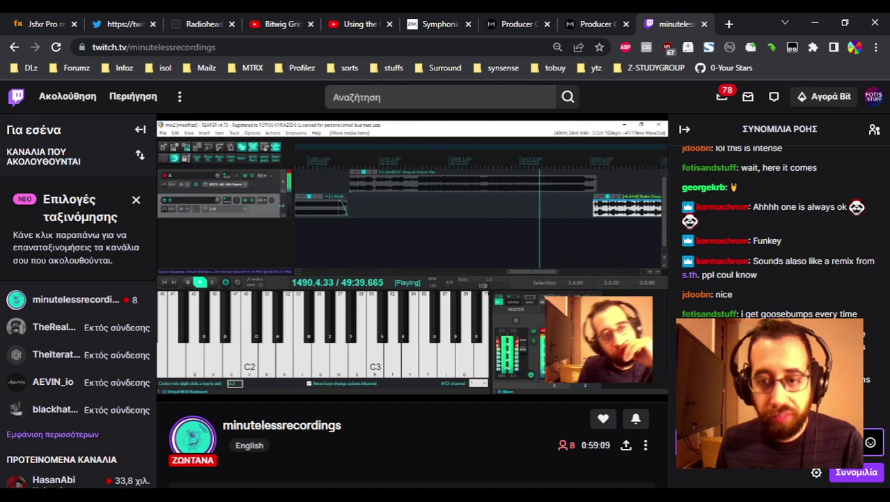
pyautogui.moveTo(374, 498)
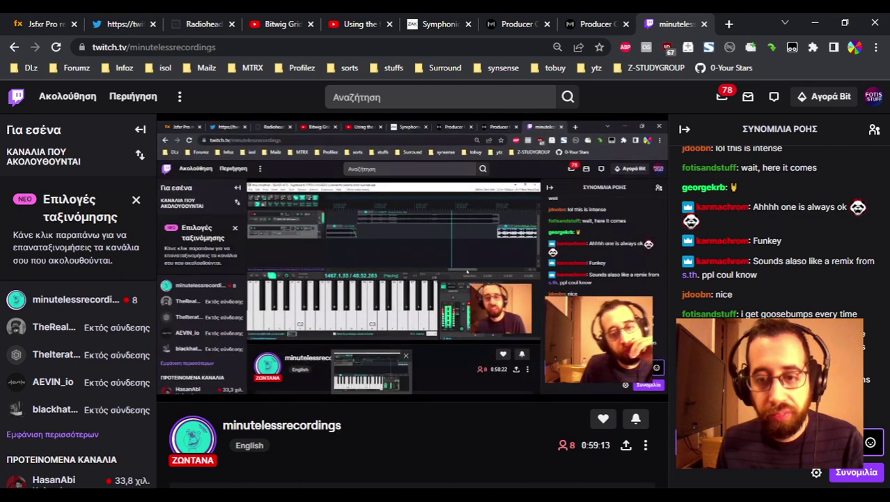
pyautogui.hotkey('alt', 'Tab')
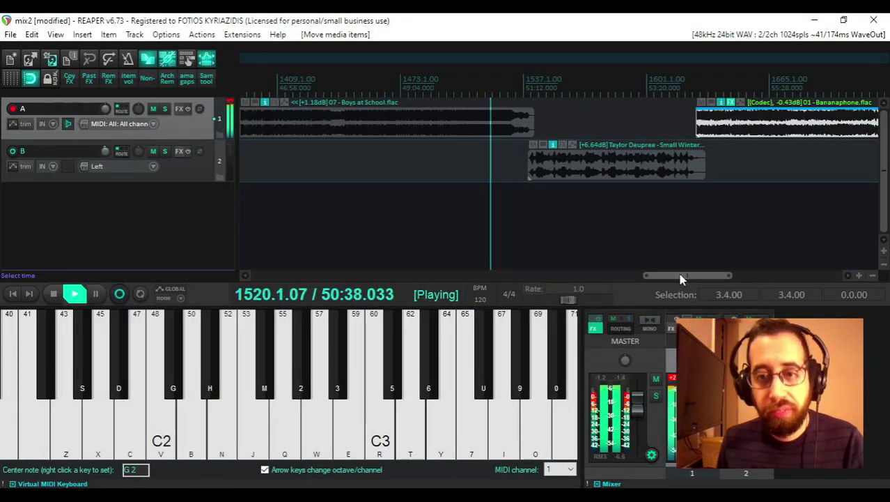
# - Move Taylor Deupree's mil on track B to start at about 51:24, right at the end of Boys at School
pyautogui.moveTo(681, 276); pyautogui.dragTo(686, 277)
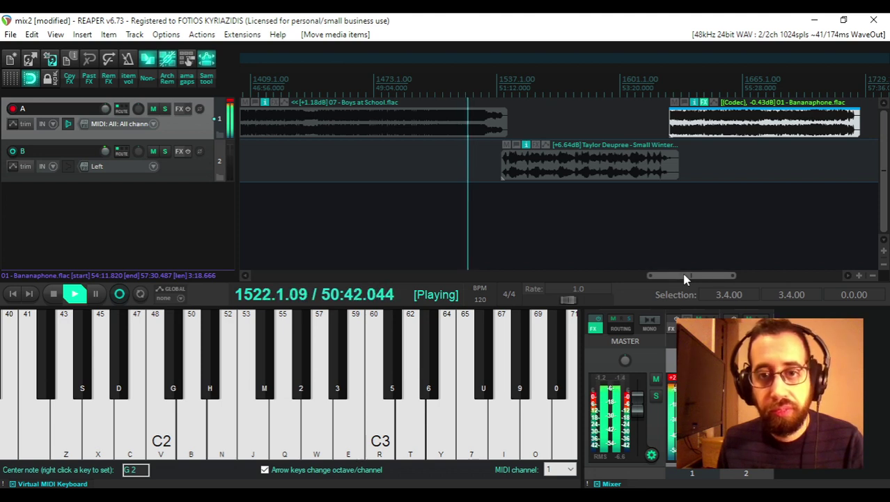
pyautogui.moveTo(685, 279); pyautogui.dragTo(692, 278)
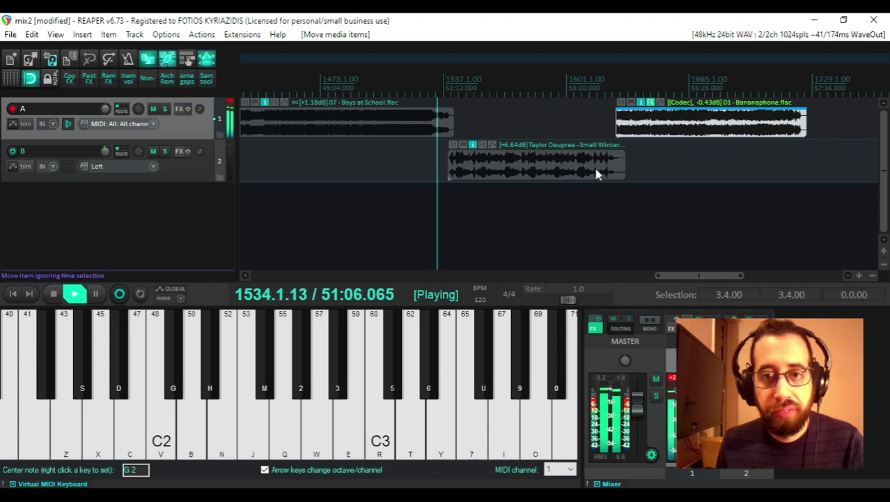
pyautogui.moveTo(596, 171); pyautogui.dragTo(603, 180)
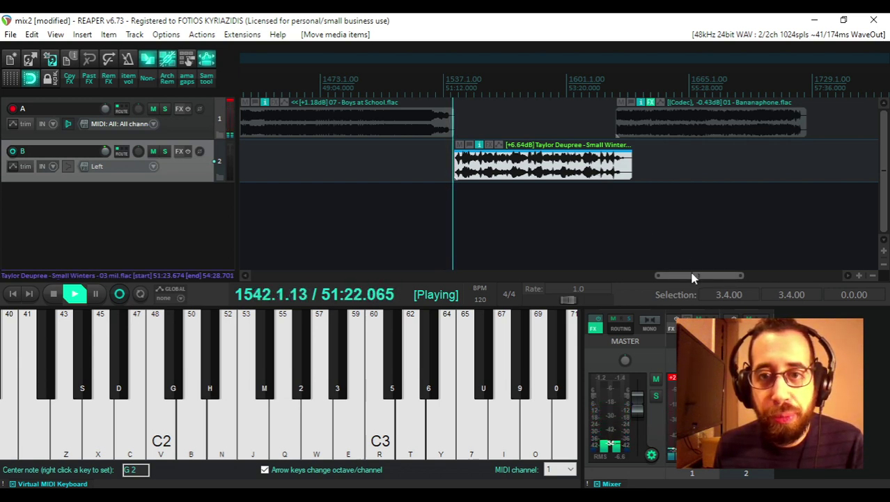
# - Examine the playing mil on track B at closer range, check the Twitch chat in the browser and return to REAPER
pyautogui.scroll(-1, 693, 276)
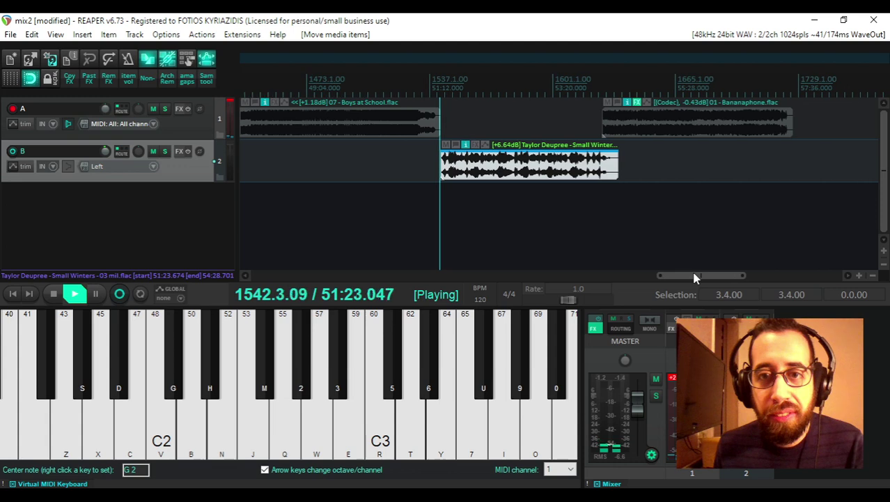
pyautogui.click(859, 275)
pyautogui.click(861, 277)
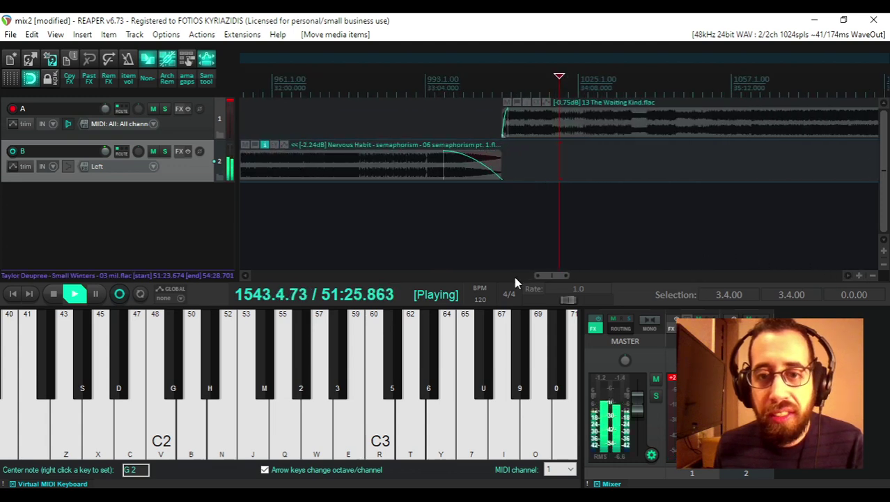
pyautogui.moveTo(536, 275); pyautogui.dragTo(714, 267)
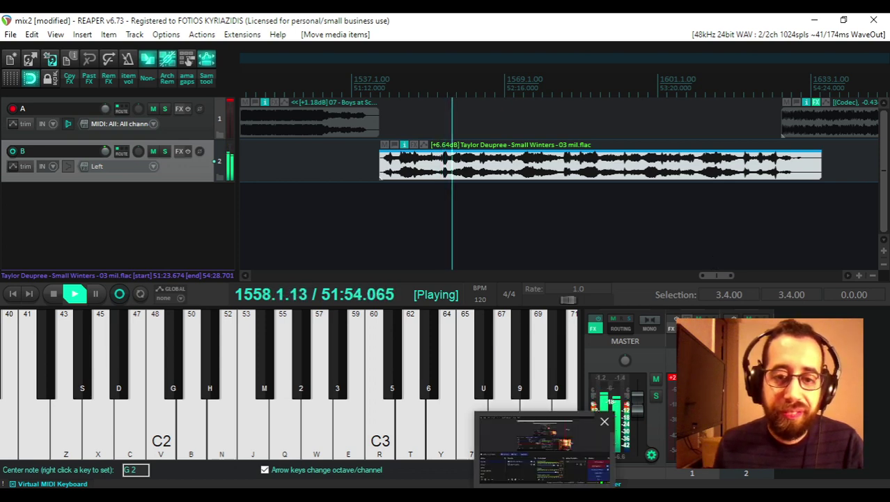
pyautogui.hotkey('alt', 'Tab')
pyautogui.hotkey('alt', 'Tab')
pyautogui.hotkey('alt', 'Tab')
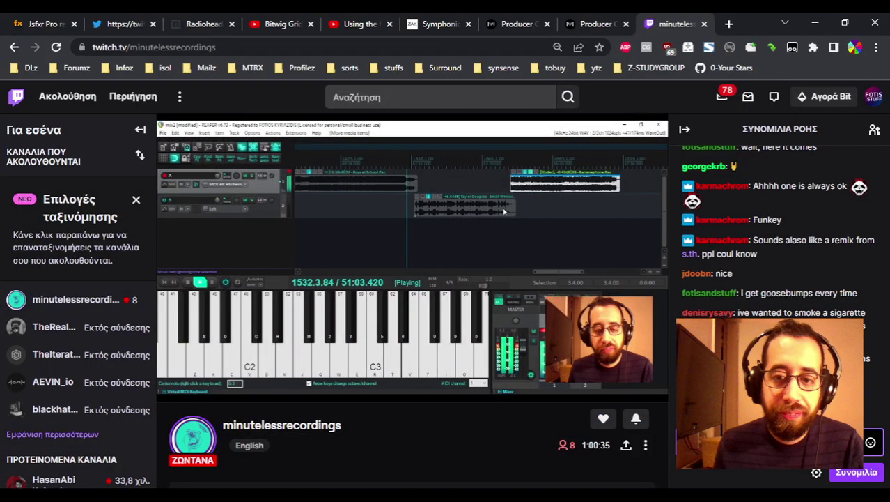
pyautogui.hotkey('alt', 'Tab')
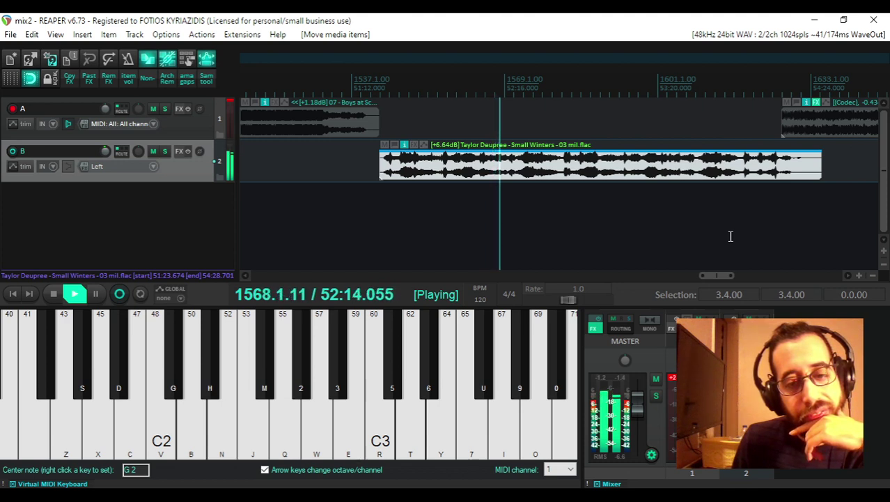
# - Inspect the coming overlap of mil and Bananaphone, and look at the Twitch chat once more before returning to REAPER
pyautogui.moveTo(716, 271); pyautogui.dragTo(719, 267)
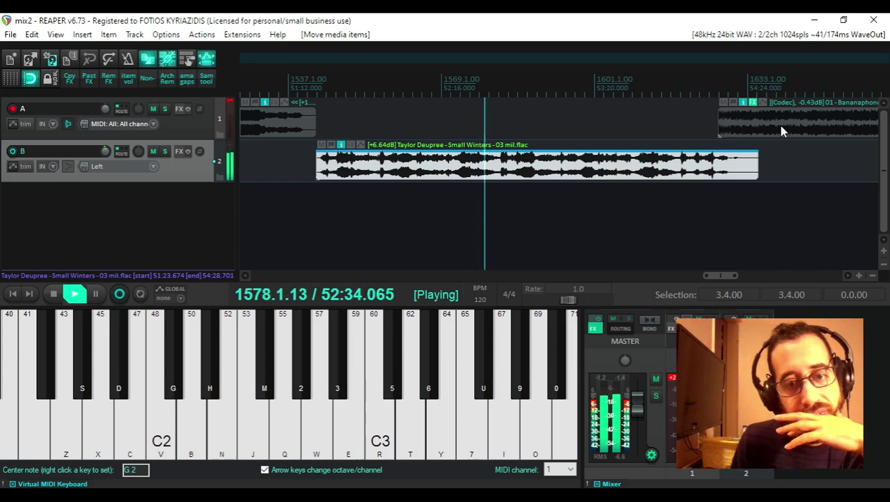
pyautogui.hotkey('alt', 'Tab')
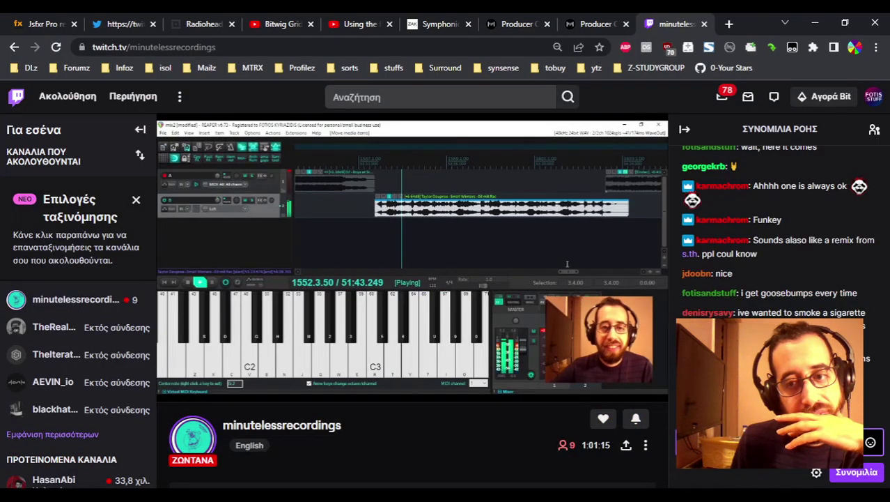
pyautogui.hotkey('alt', 'Tab')
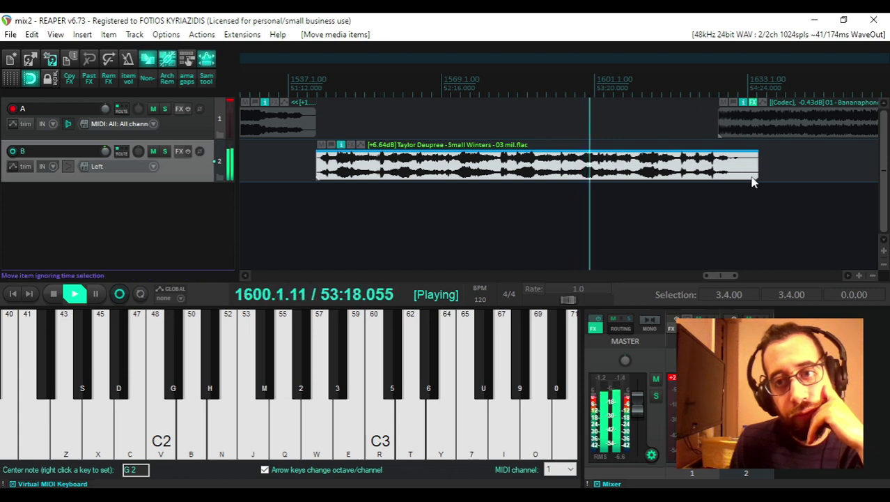
# - Trim mil on track B to end at about 53:58 with a fade-out, and move Bananaphone on track A to start there
pyautogui.moveTo(754, 170); pyautogui.dragTo(669, 161)
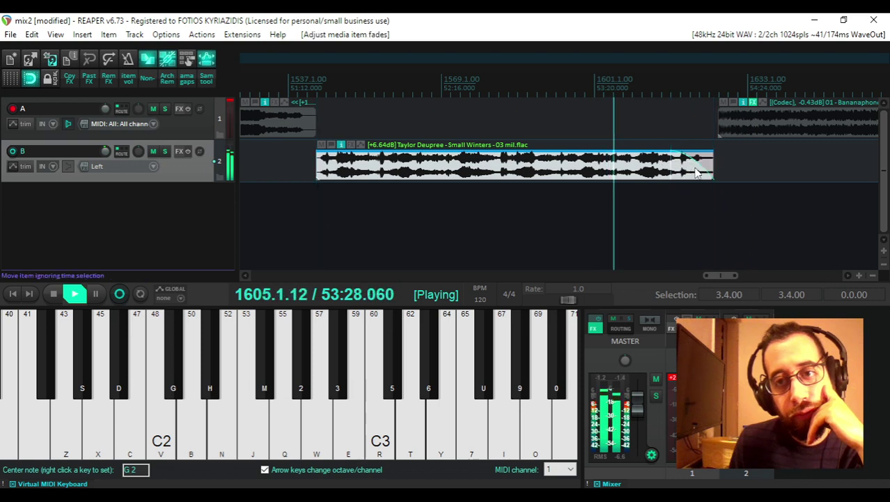
pyautogui.moveTo(713, 168); pyautogui.dragTo(681, 169)
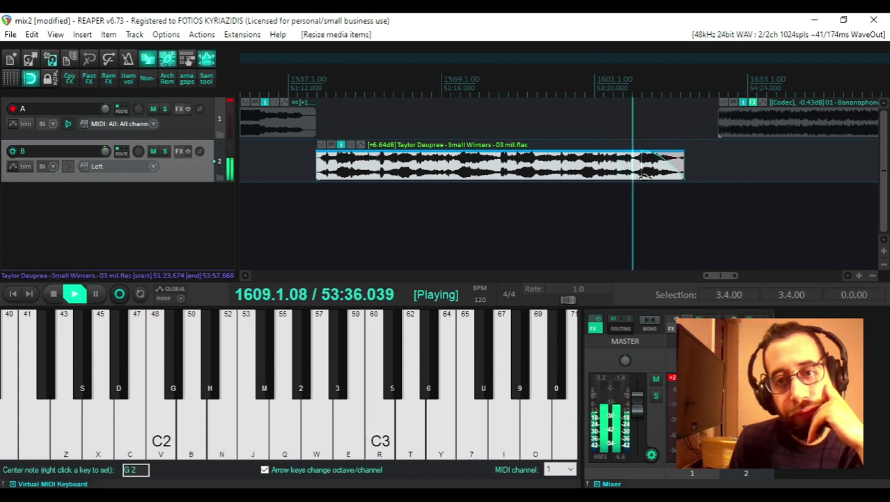
pyautogui.moveTo(754, 129); pyautogui.dragTo(725, 130)
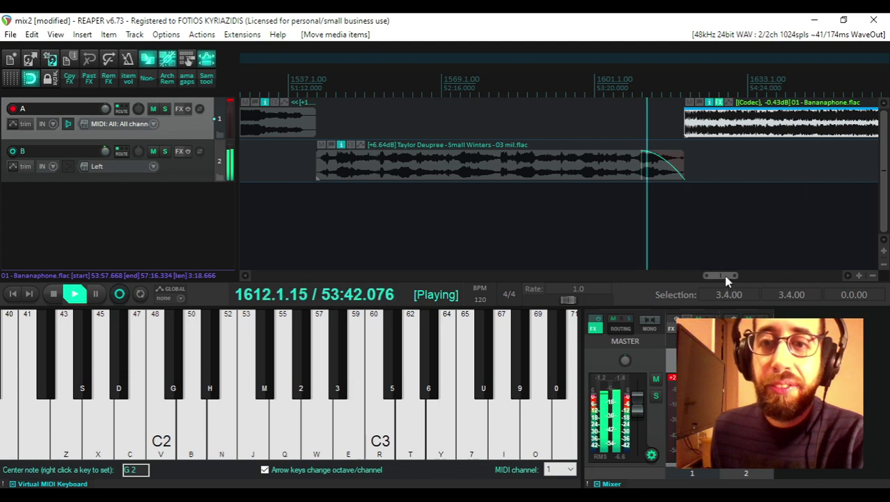
# - Open Bananaphone's item effects showing Codec, and shift the clip to start at about 53:55, slightly overlapping mil's fade-out
pyautogui.moveTo(726, 281); pyautogui.dragTo(731, 279)
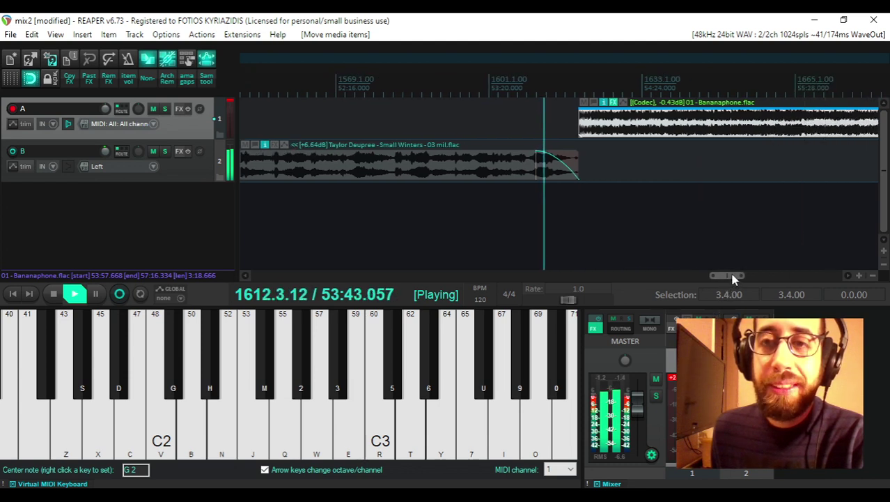
pyautogui.click(616, 104)
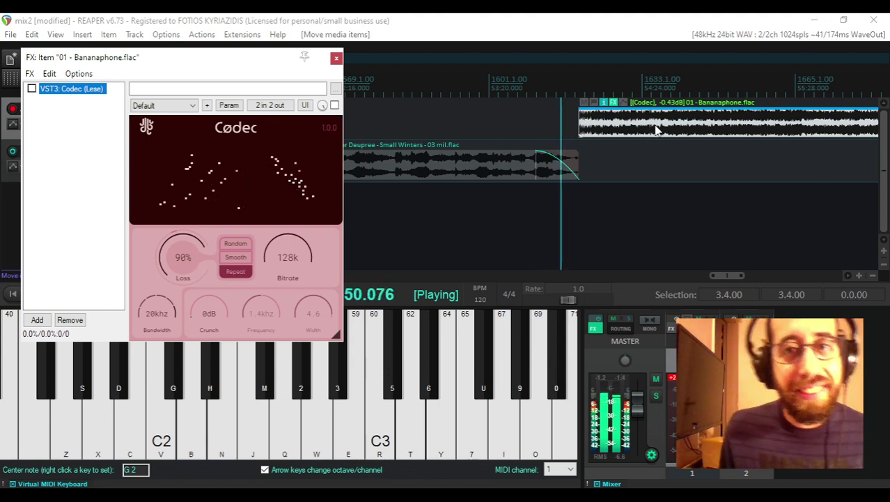
pyautogui.click(674, 132)
pyautogui.moveTo(666, 129); pyautogui.dragTo(655, 129)
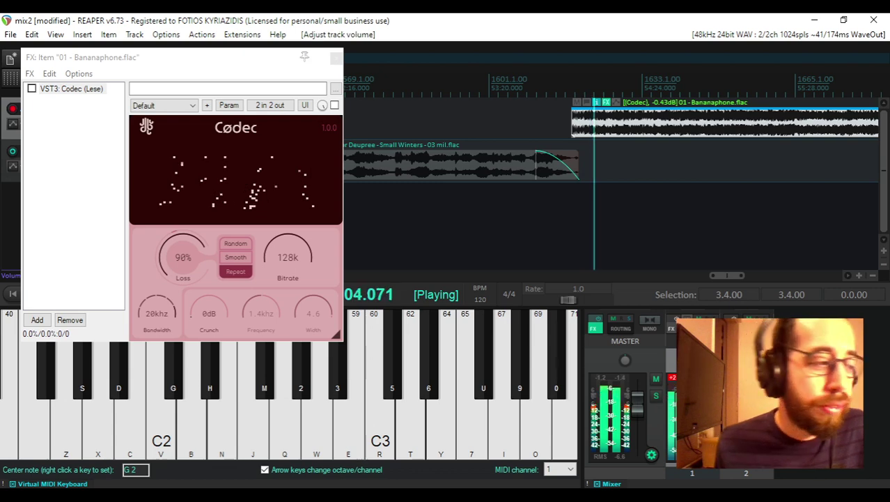
# - Check the Twitch chat in the browser twice, returning to REAPER each time
pyautogui.hotkey('alt', 'Tab')
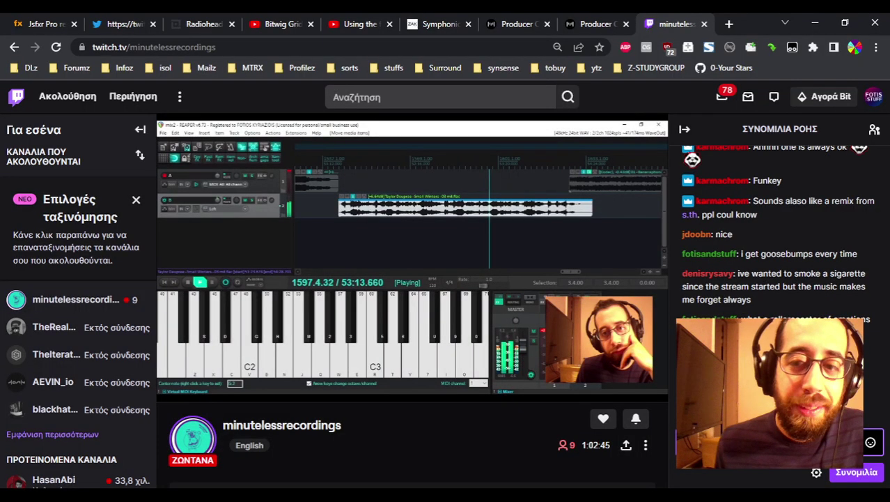
pyautogui.hotkey('alt', 'Tab')
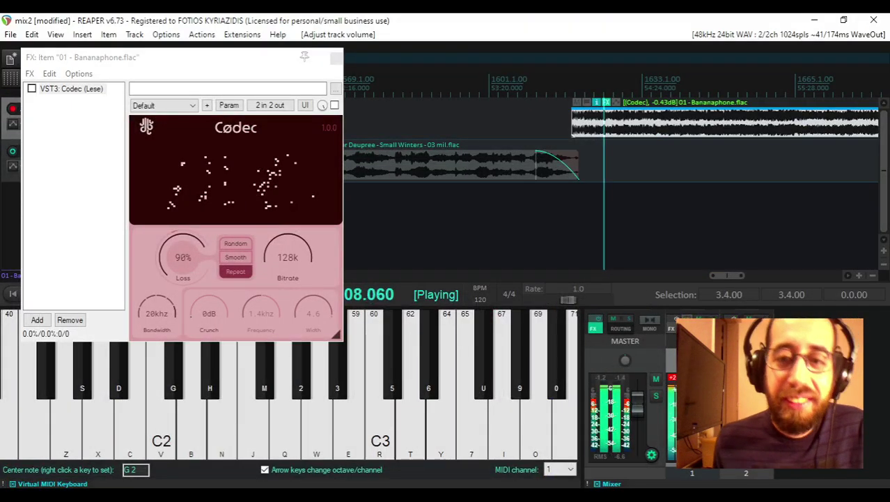
pyautogui.hotkey('alt', 'Tab')
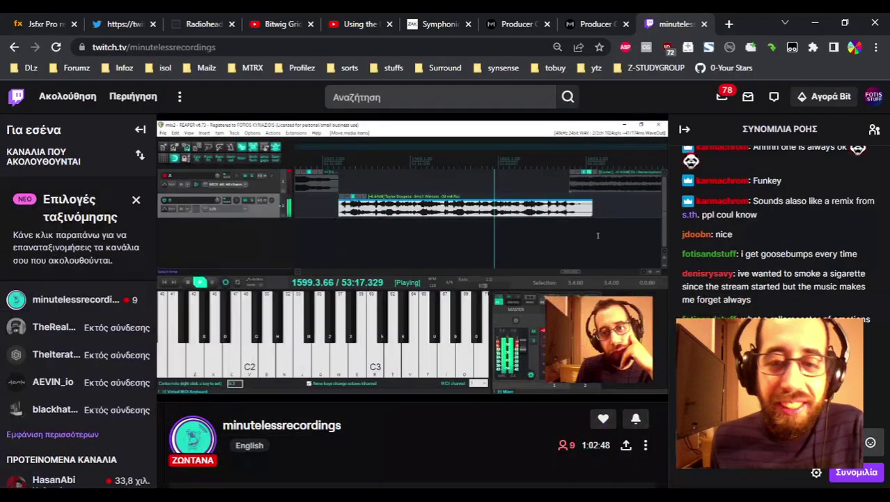
pyautogui.hotkey('alt', 'Tab')
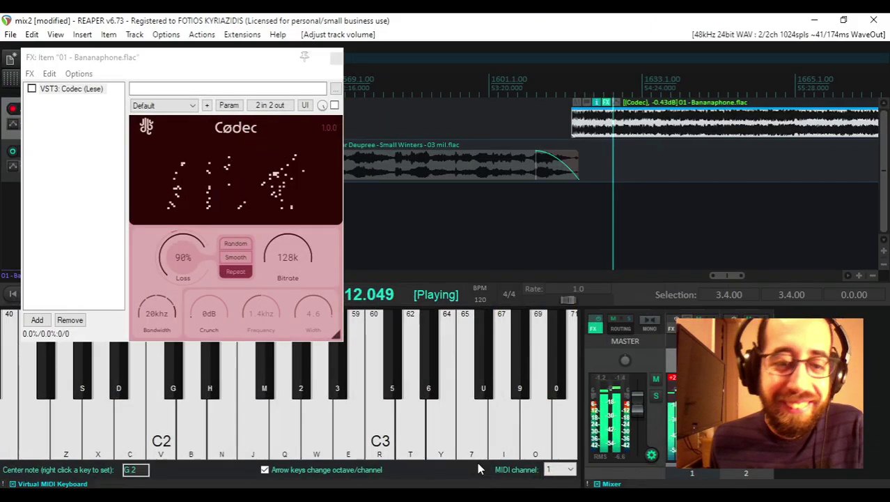
# - Audition the Codec effect on the playing Bananaphone by enabling it briefly and bypassing it again
pyautogui.click(32, 89)
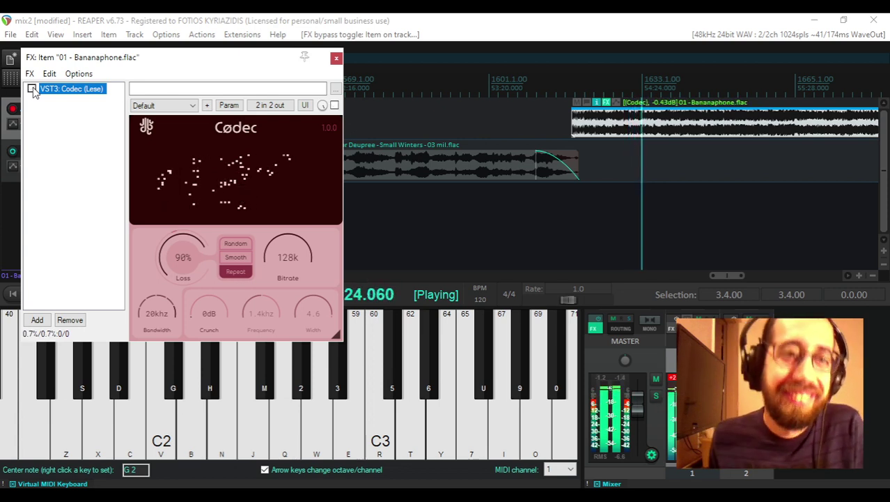
pyautogui.click(32, 89)
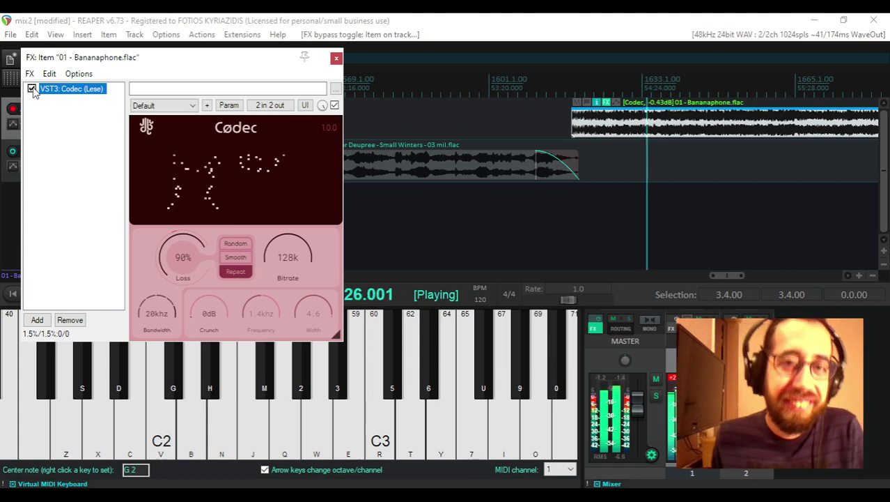
pyautogui.click(32, 89)
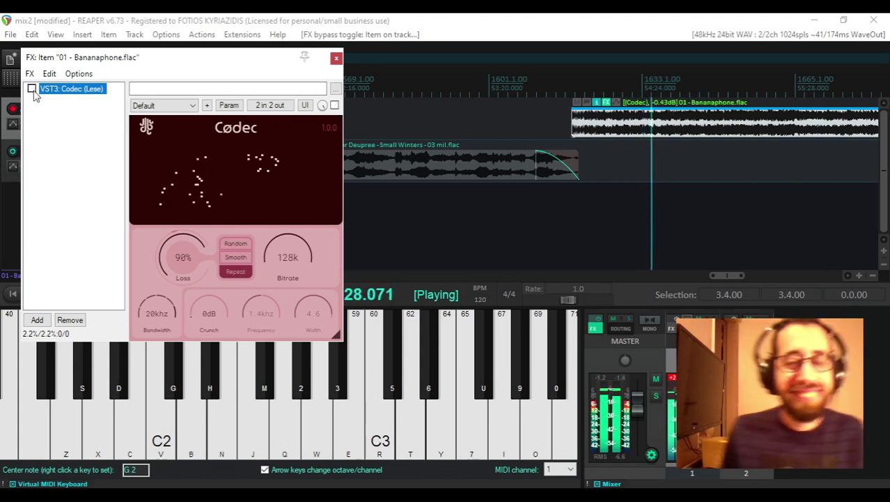
# - Add the Blue Compressor S2 from the Tukan folder to Bananaphone's effects chain
pyautogui.click(34, 324)
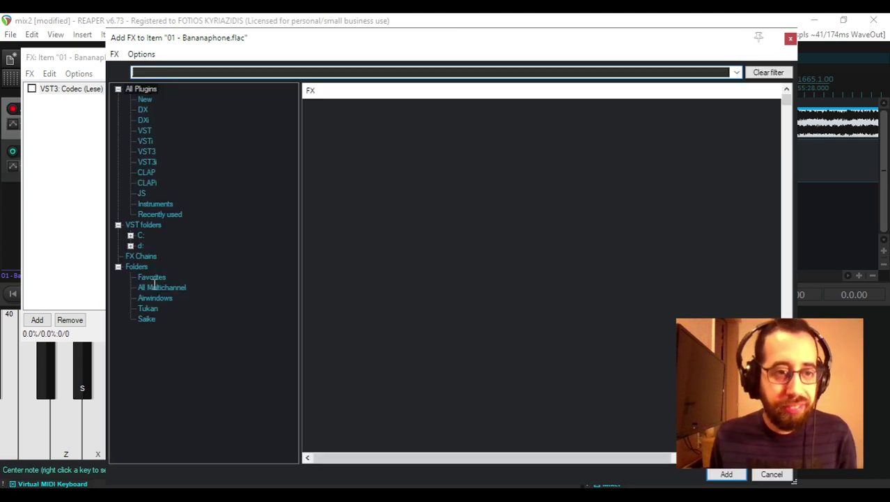
pyautogui.click(155, 309)
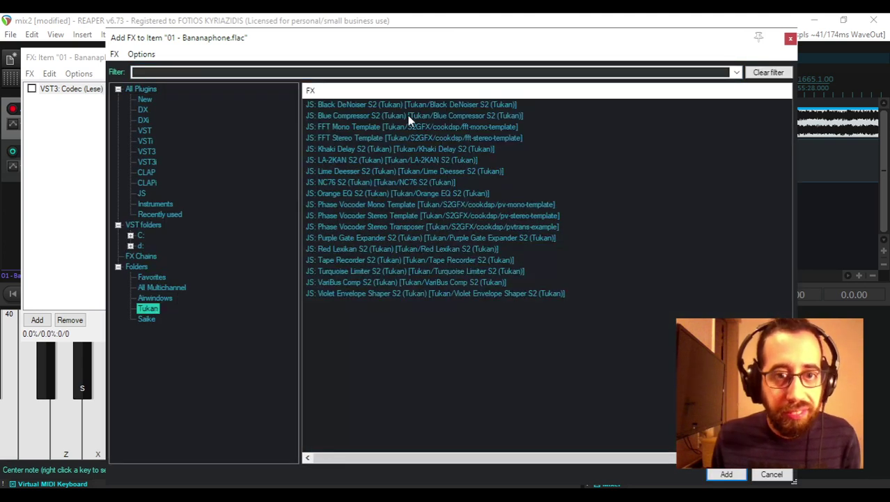
pyautogui.click(409, 117)
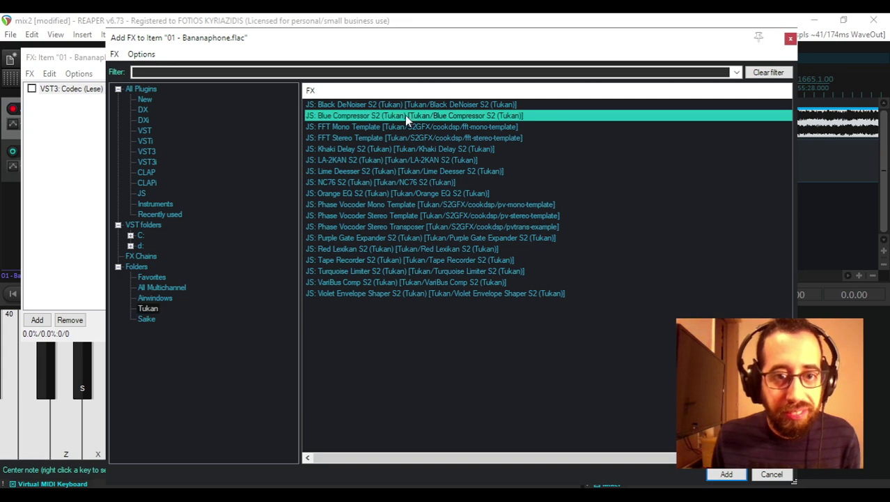
pyautogui.click(34, 120)
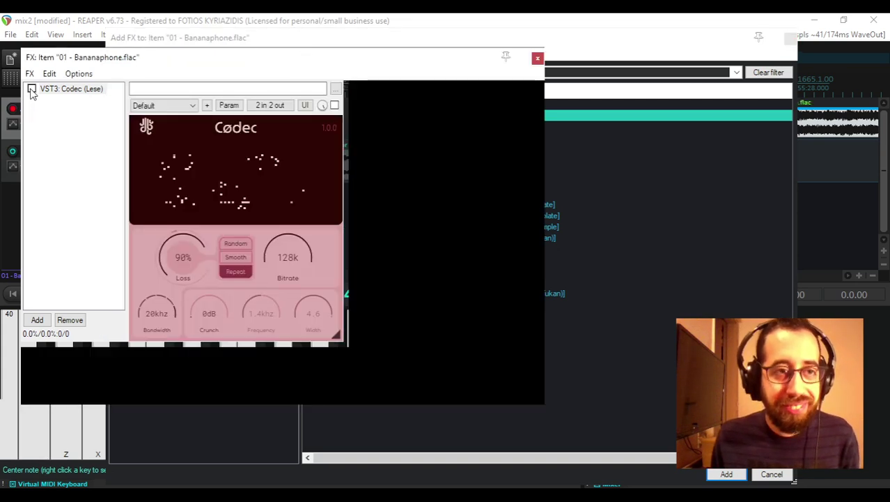
# - Try Codec briefly ahead of the compressor and bypass it, and set the Blue Compressor's threshold to -6.7 dB
pyautogui.click(32, 90)
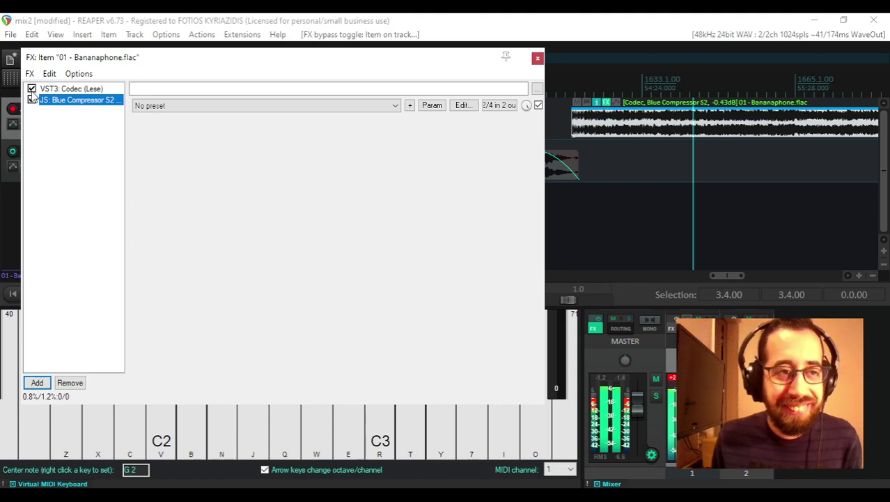
pyautogui.click(31, 90)
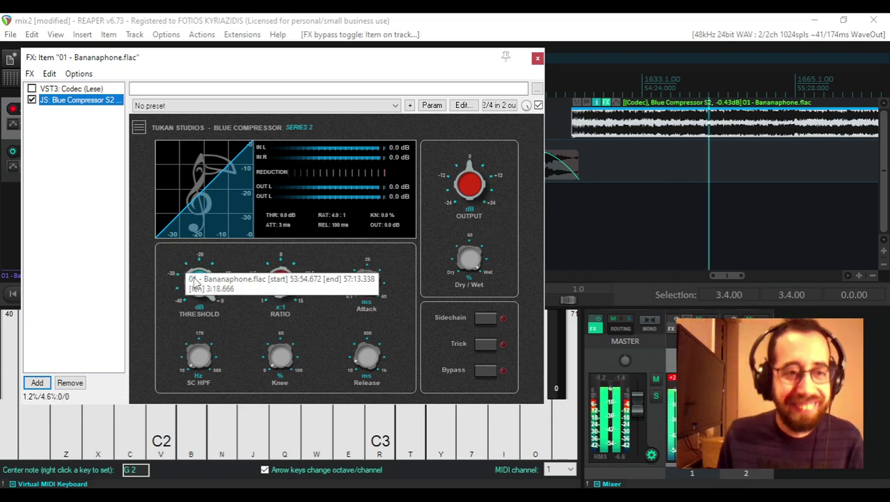
pyautogui.moveTo(198, 281); pyautogui.dragTo(194, 316)
pyautogui.scroll(-4, 195, 315)
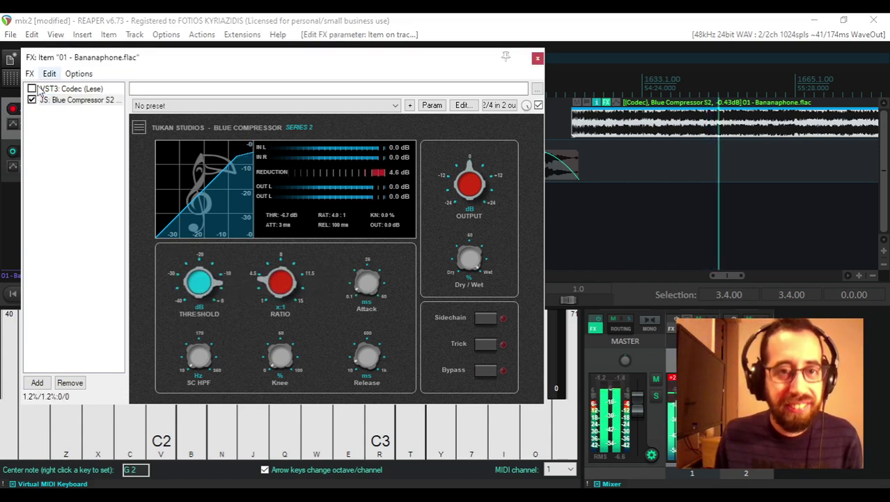
# - Try Codec's loss in Smooth mode on Bananaphone, and glance at the Twitch chat before returning to REAPER
pyautogui.click(44, 89)
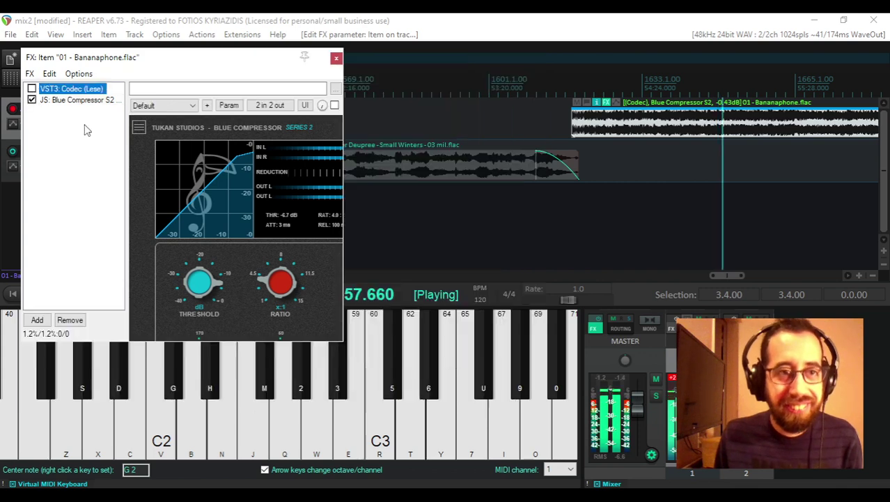
pyautogui.click(237, 258)
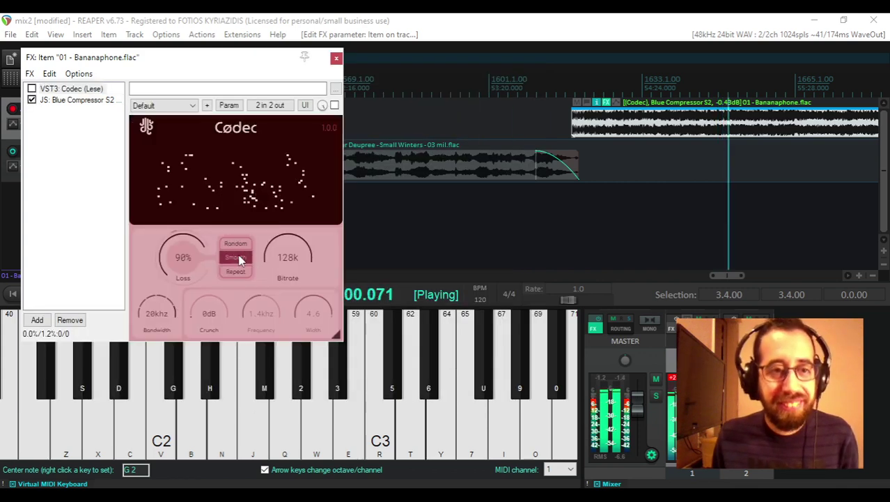
pyautogui.click(32, 89)
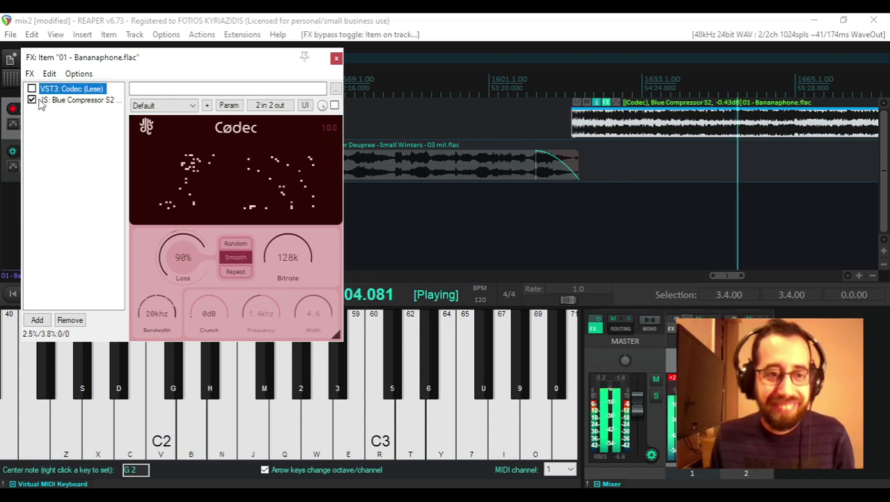
pyautogui.hotkey('alt', 'Tab')
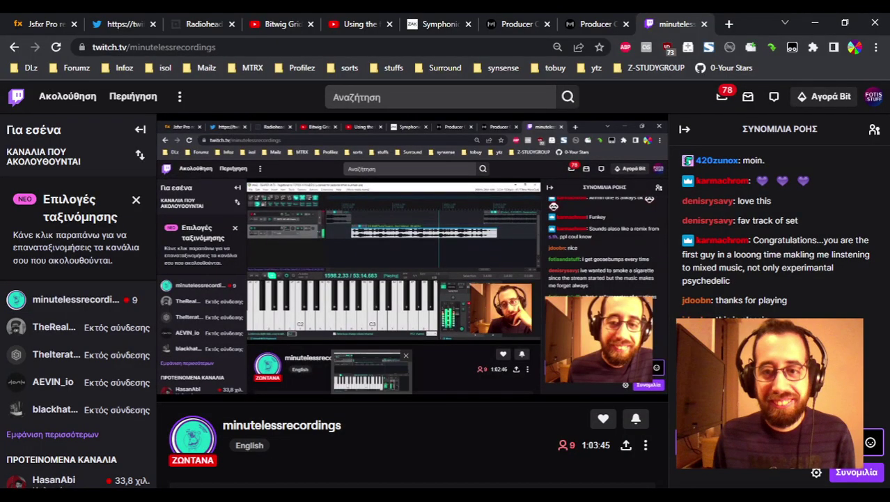
pyautogui.hotkey('alt', 'Tab')
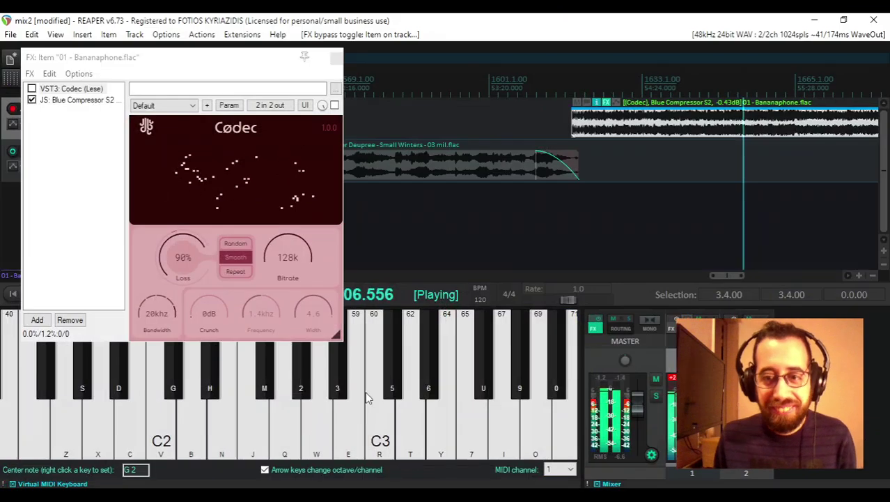
# - Enable Codec in Random mode with its loss lowered to 48%, and compare Bananaphone with and without it
pyautogui.click(32, 89)
pyautogui.click(235, 243)
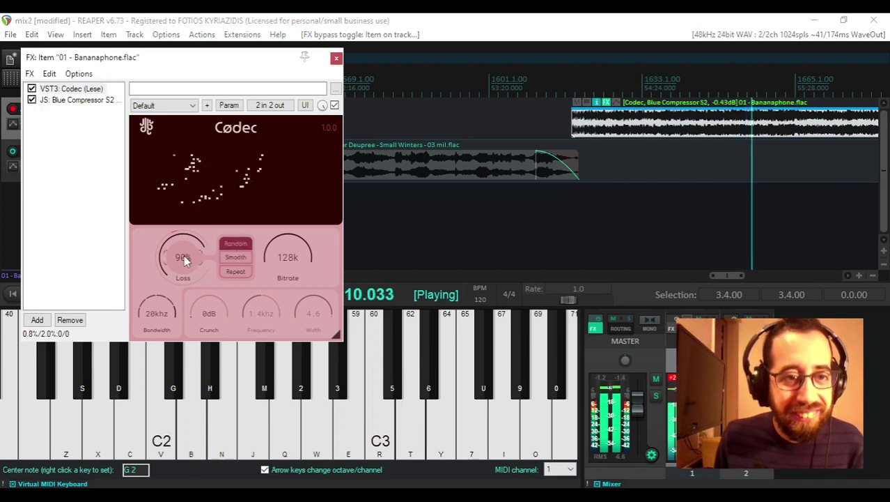
pyautogui.moveTo(184, 255); pyautogui.dragTo(181, 310)
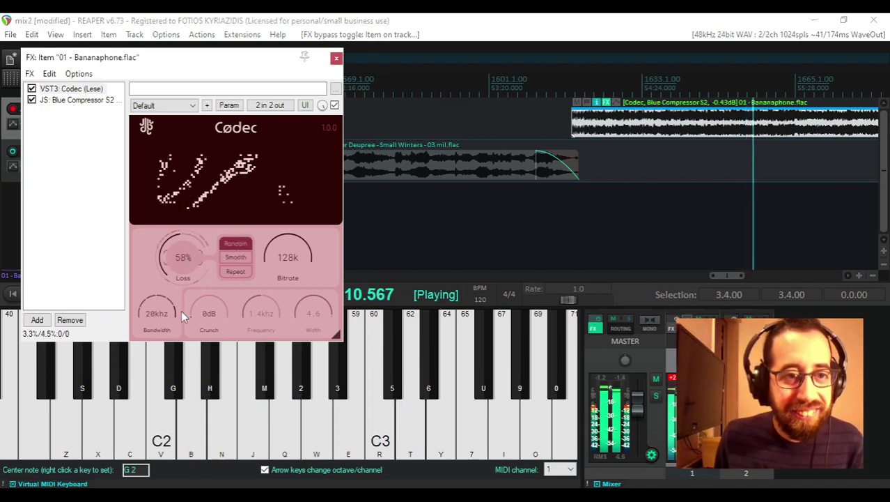
pyautogui.click(32, 89)
pyautogui.click(32, 89)
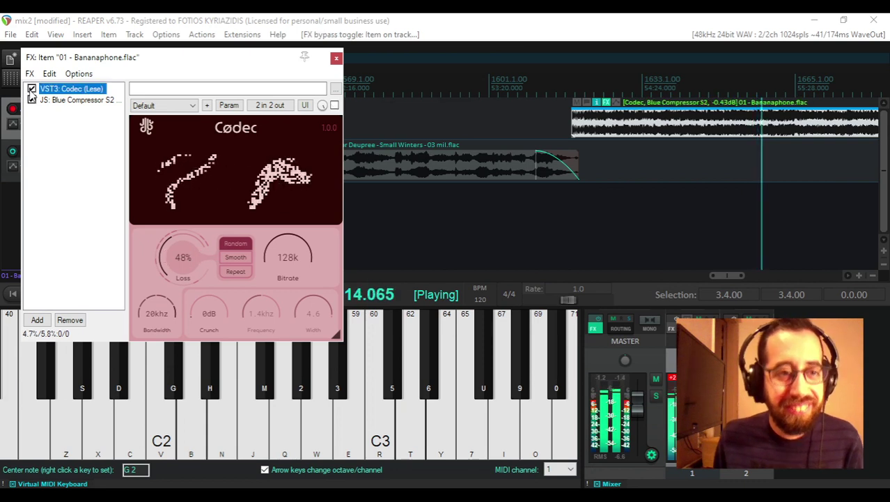
# - Set Codec's loss to 90% in Repeat mode, and switch the effect off and on again to compare
pyautogui.moveTo(199, 250); pyautogui.dragTo(199, 216)
pyautogui.click(236, 271)
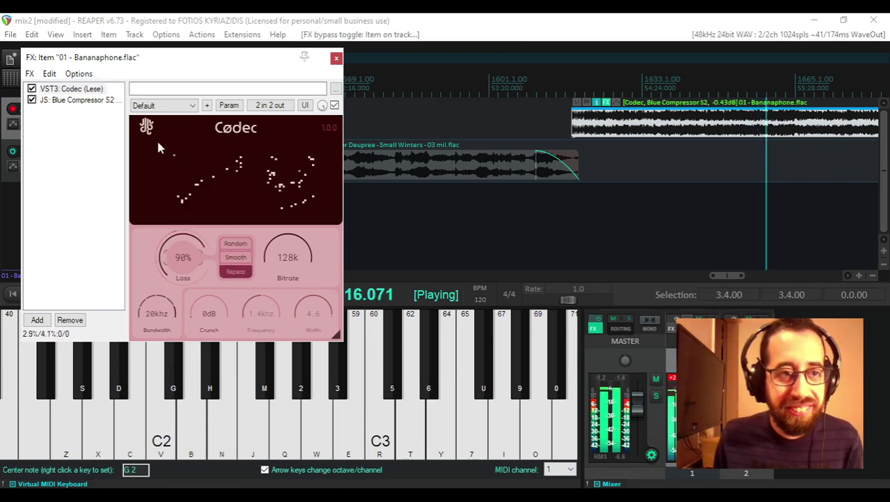
pyautogui.click(32, 89)
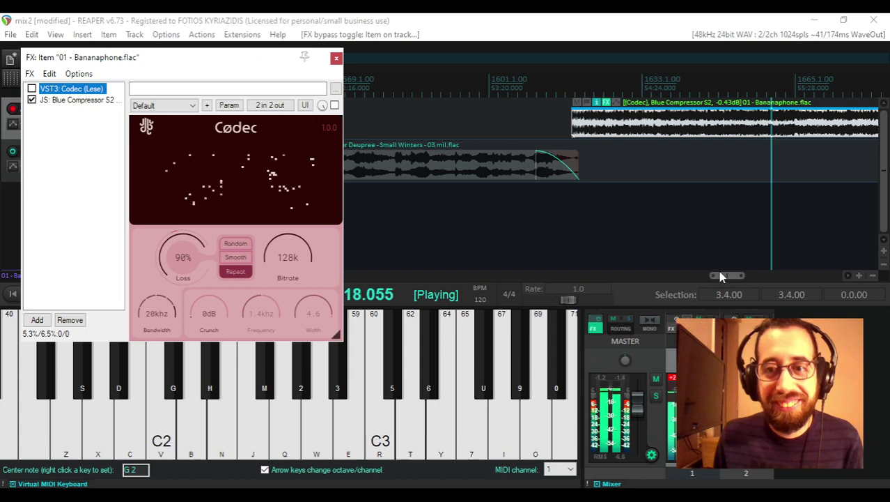
pyautogui.click(32, 89)
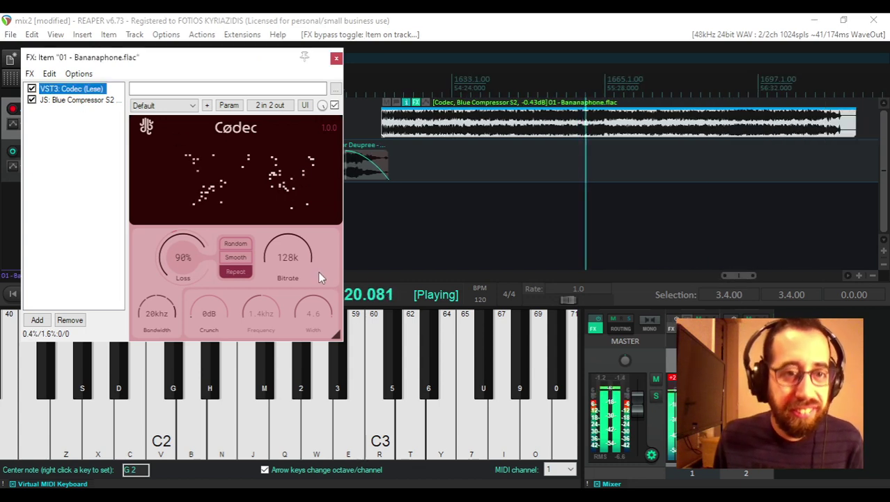
# - Set Codec's bitrate to 4.3k and its loss to 0% in Random mode, and bypass the effect
pyautogui.moveTo(288, 258); pyautogui.dragTo(291, 300)
pyautogui.click(236, 243)
pyautogui.moveTo(183, 258); pyautogui.dragTo(175, 405)
pyautogui.moveTo(288, 255)
pyautogui.mouseDown()
pyautogui.moveTo(269, 309)
pyautogui.moveTo(287, 260)
pyautogui.moveTo(279, 255)
pyautogui.mouseUp()
pyautogui.click(32, 88)
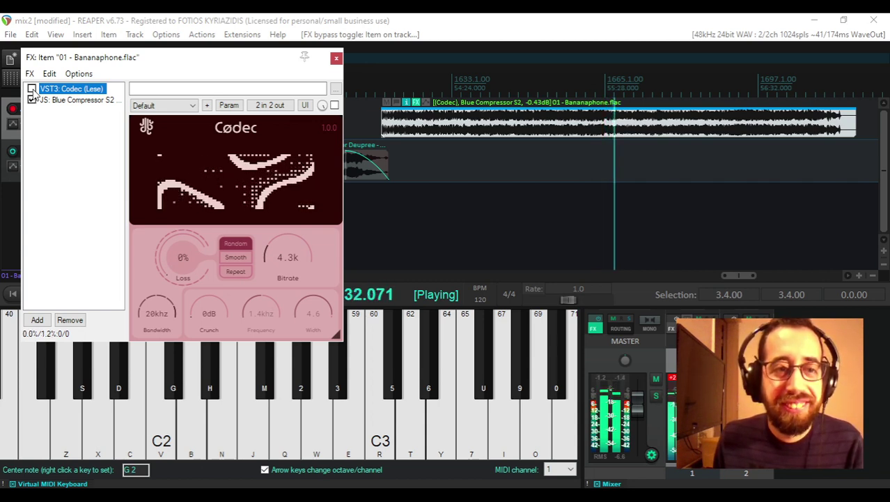
# - Raise Codec's loss to 33% in Smooth mode, toggling the effect to compare and leaving it enabled on Bananaphone
pyautogui.click(31, 88)
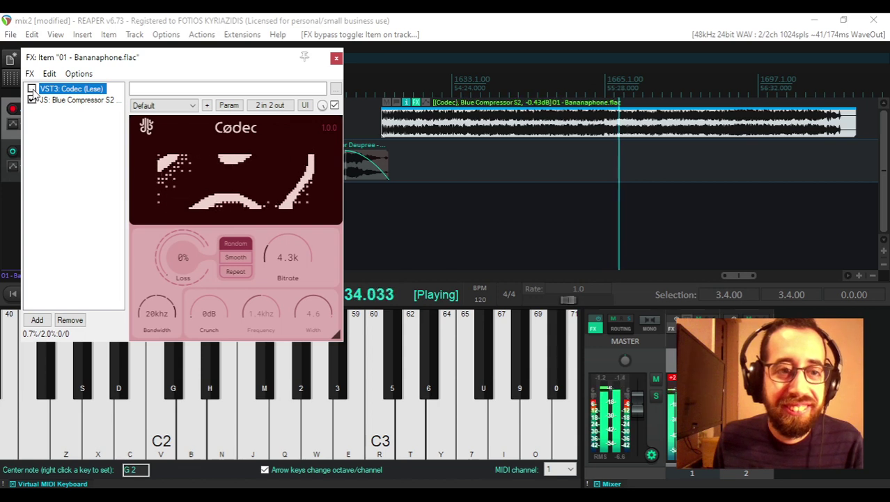
pyautogui.click(32, 88)
pyautogui.moveTo(175, 259); pyautogui.dragTo(167, 201)
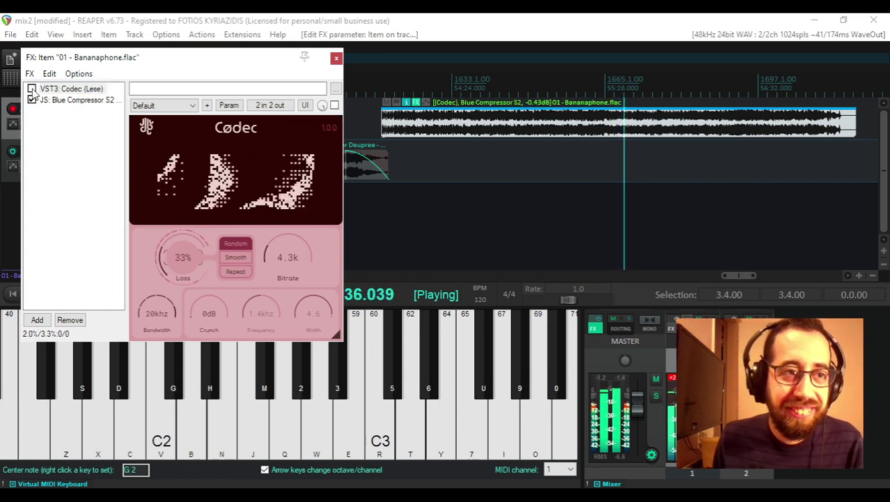
pyautogui.click(235, 257)
pyautogui.click(32, 92)
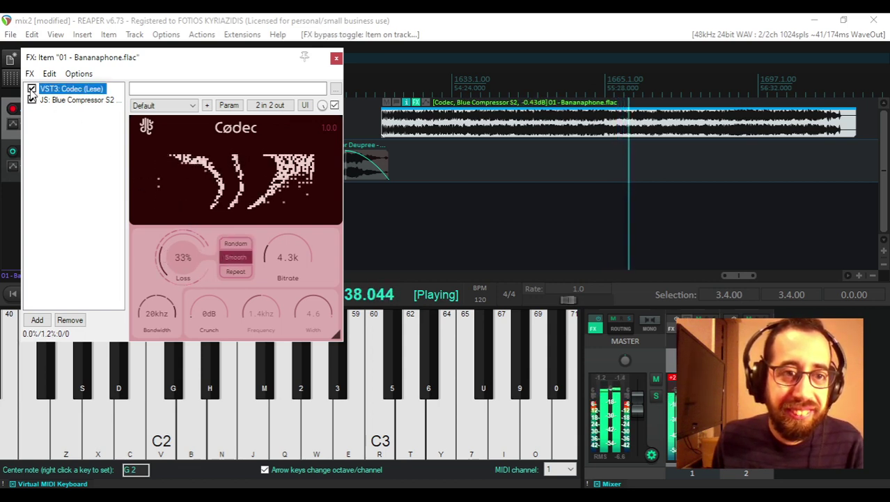
# - Set Codec's bitrate to 128k, bandwidth to 6 kHz, crunch to 50 dB and frequency to 696.7 Hz, leaving the effect enabled
pyautogui.moveTo(305, 265); pyautogui.dragTo(305, 230)
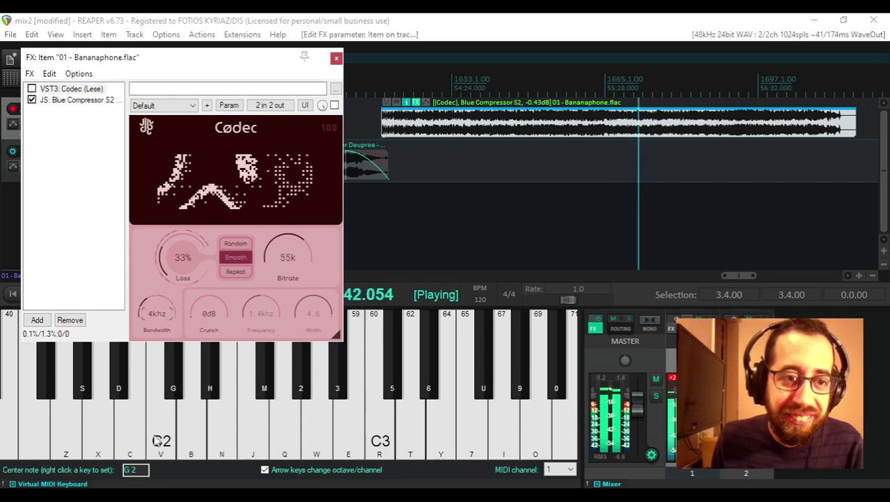
pyautogui.click(36, 90)
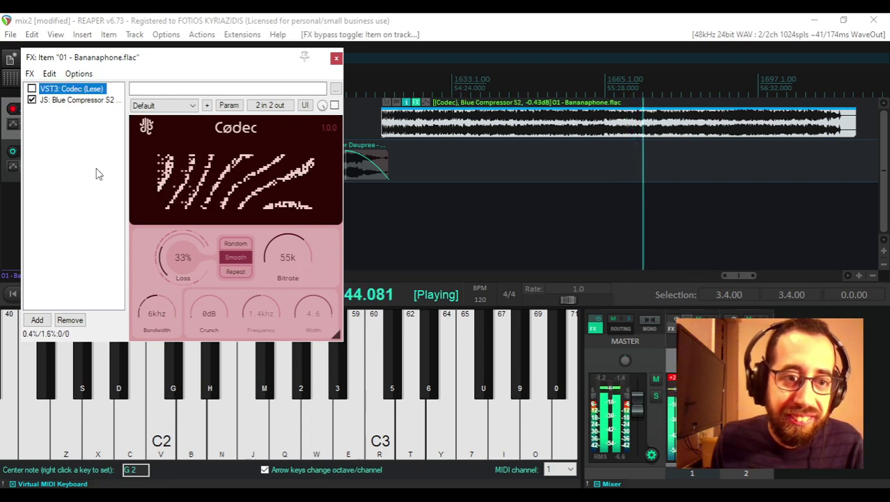
pyautogui.moveTo(214, 314); pyautogui.dragTo(314, 161)
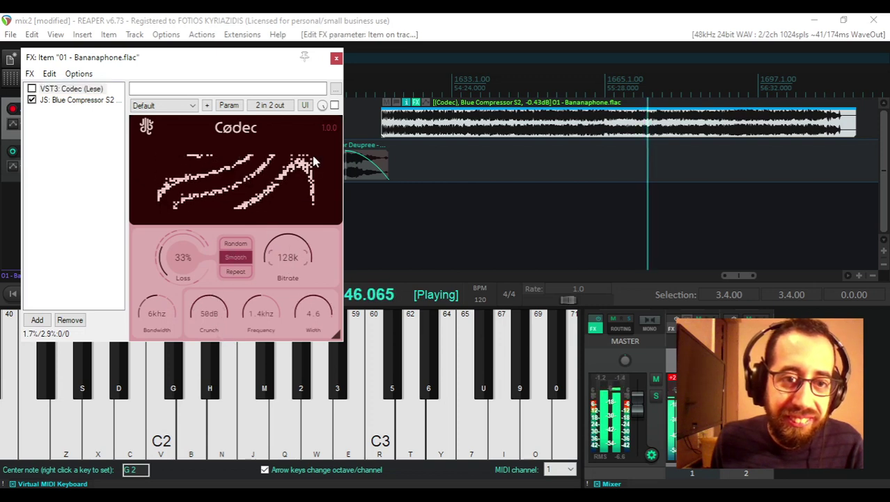
pyautogui.click(32, 89)
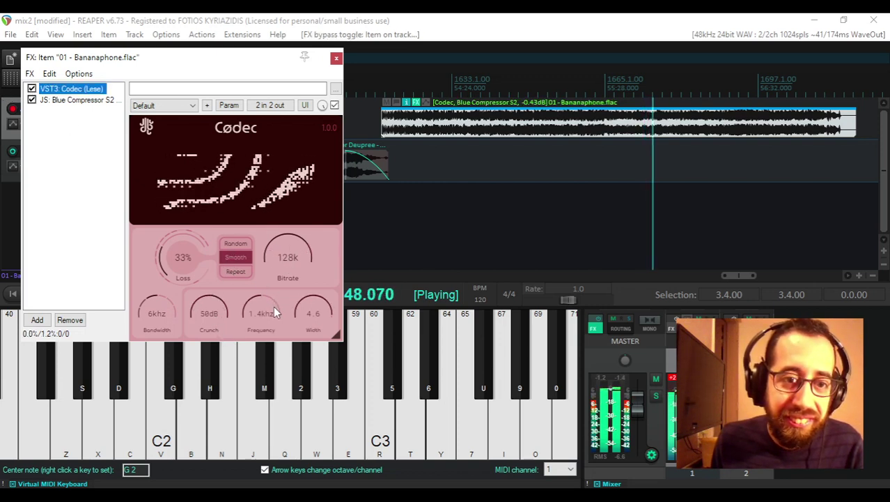
pyautogui.moveTo(273, 311)
pyautogui.mouseDown()
pyautogui.moveTo(264, 366)
pyautogui.moveTo(275, 333)
pyautogui.moveTo(255, 314)
pyautogui.mouseUp()
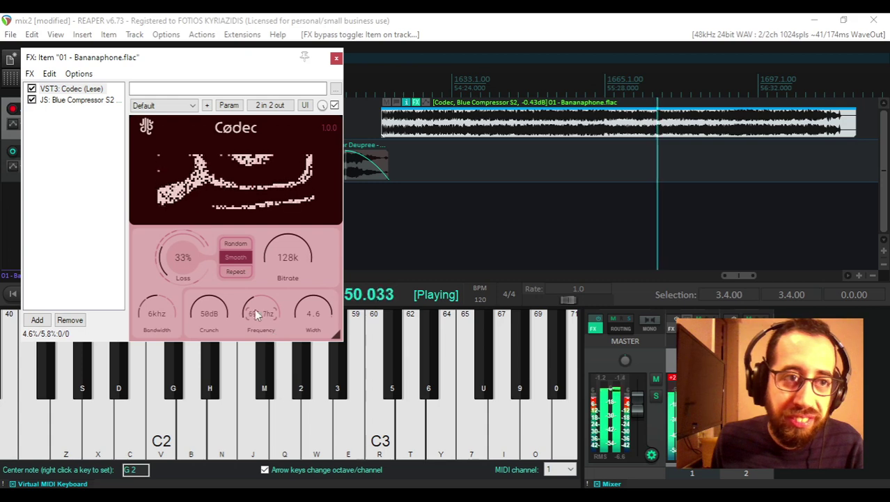
# - Compare Bananaphone with and without Codec at 86% loss in Repeat mode, and raise the effect's bandwidth to 20 kHz
pyautogui.click(31, 89)
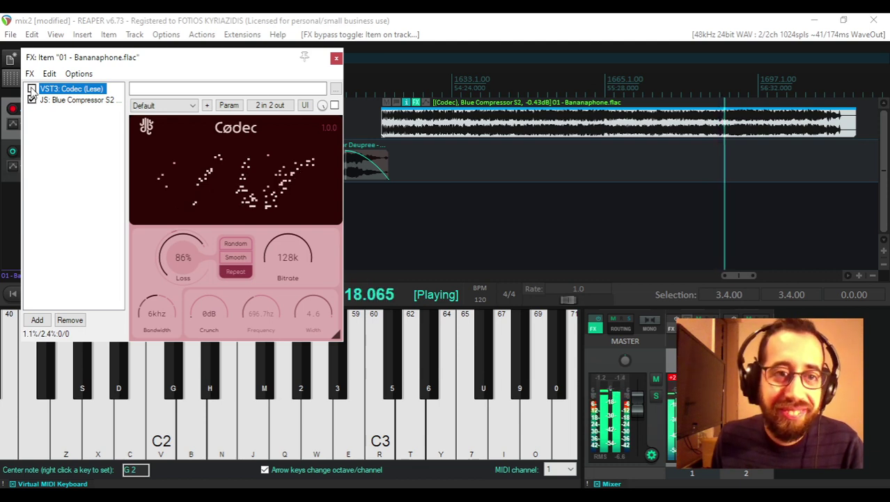
pyautogui.click(31, 89)
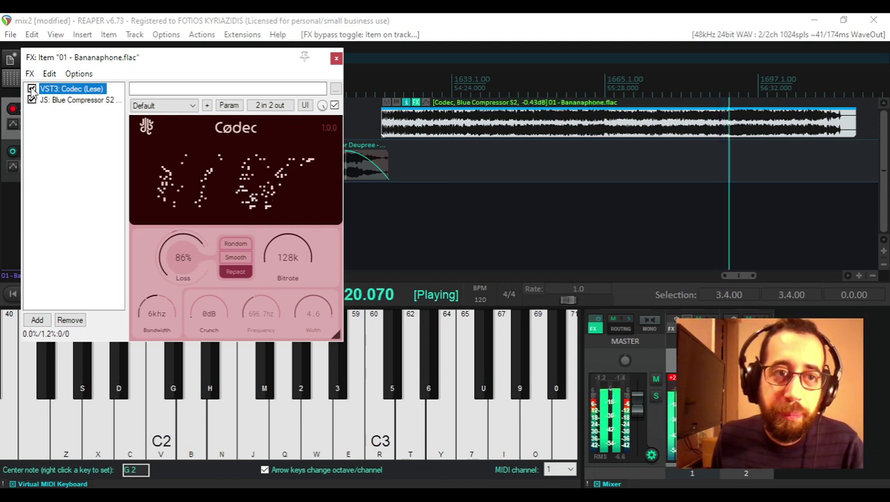
pyautogui.click(32, 89)
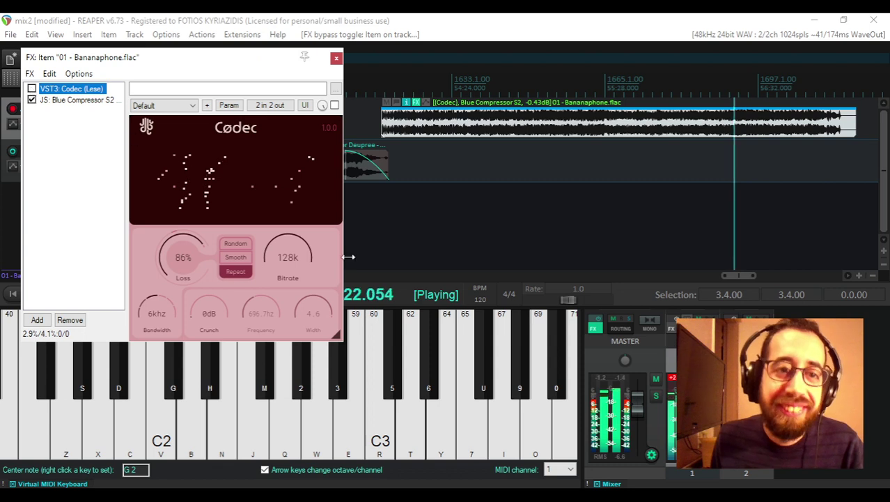
pyautogui.click(31, 89)
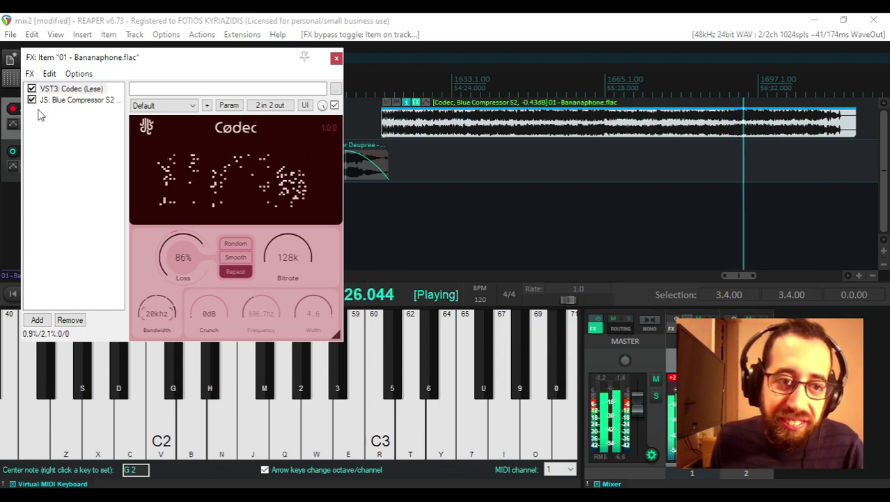
# - Switch Codec off and on in quick succession while Bananaphone plays, ending with the effect bypassed
pyautogui.click(32, 89)
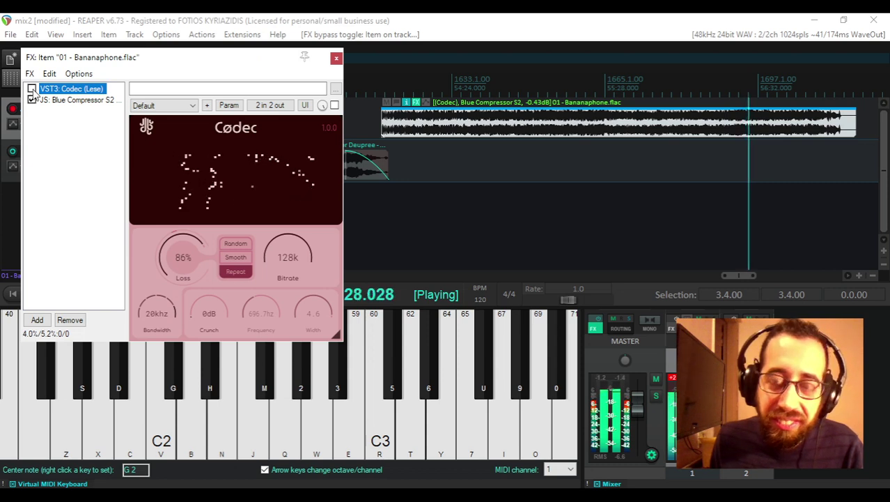
pyautogui.click(31, 89)
pyautogui.click(32, 89)
pyautogui.click(31, 89)
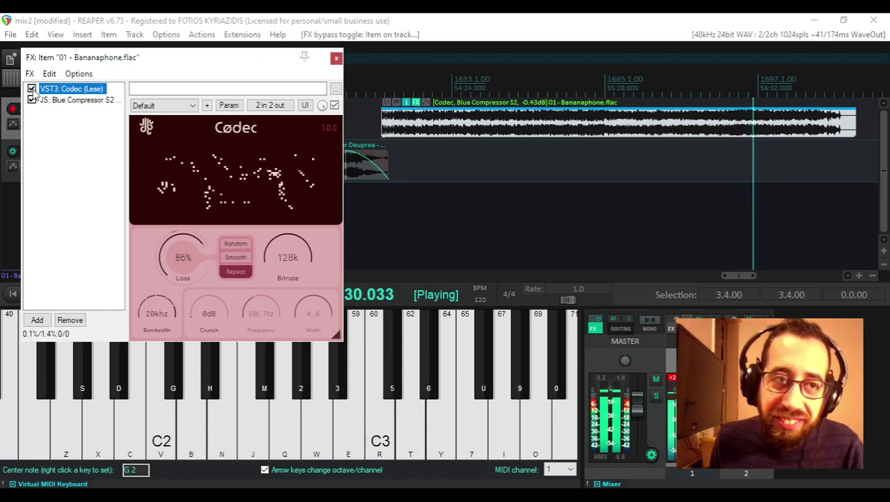
pyautogui.click(32, 89)
pyautogui.click(31, 89)
pyautogui.click(31, 90)
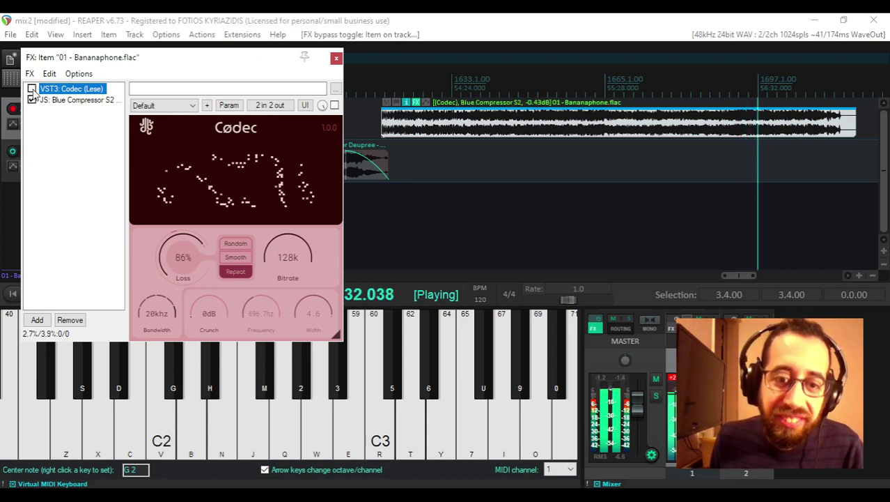
# - Enable Codec in Random mode, lower its loss to 58%, and bypass the effect
pyautogui.click(31, 89)
pyautogui.click(230, 244)
pyautogui.moveTo(183, 257); pyautogui.dragTo(166, 376)
pyautogui.click(31, 89)
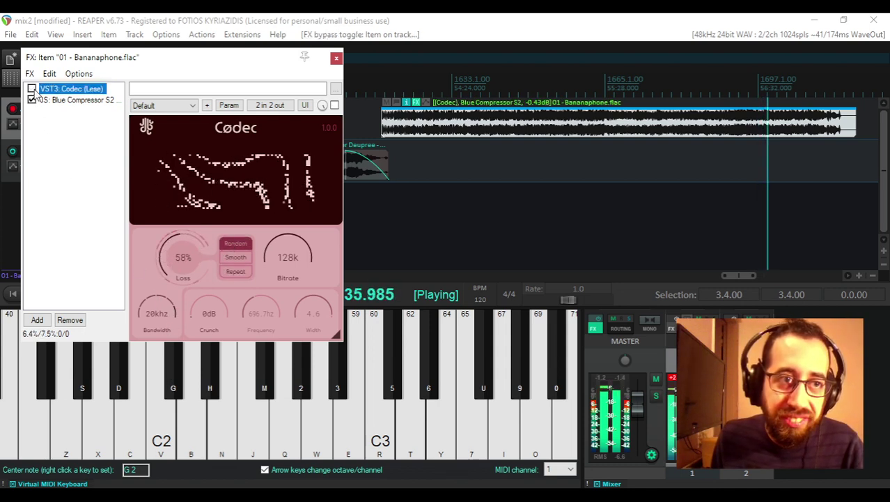
# - Switch Codec to Smooth mode, enable it and raise its loss to 90%
pyautogui.click(235, 257)
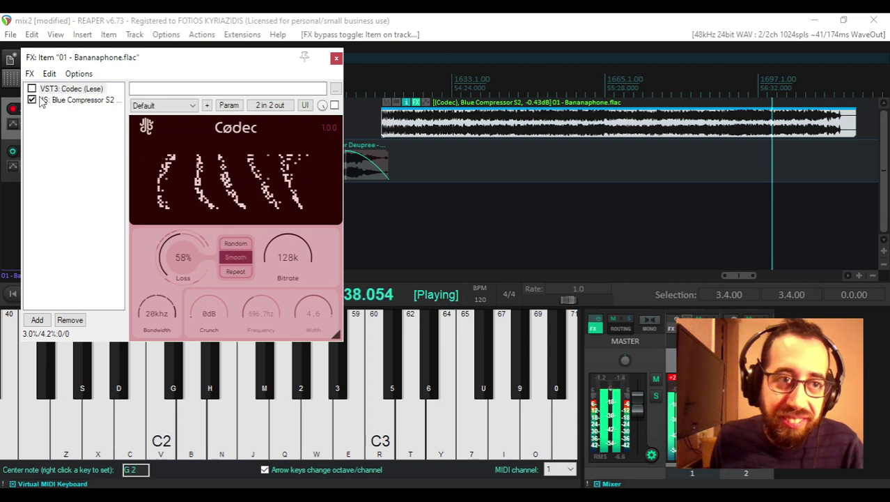
pyautogui.click(31, 89)
pyautogui.moveTo(186, 254); pyautogui.dragTo(164, 237)
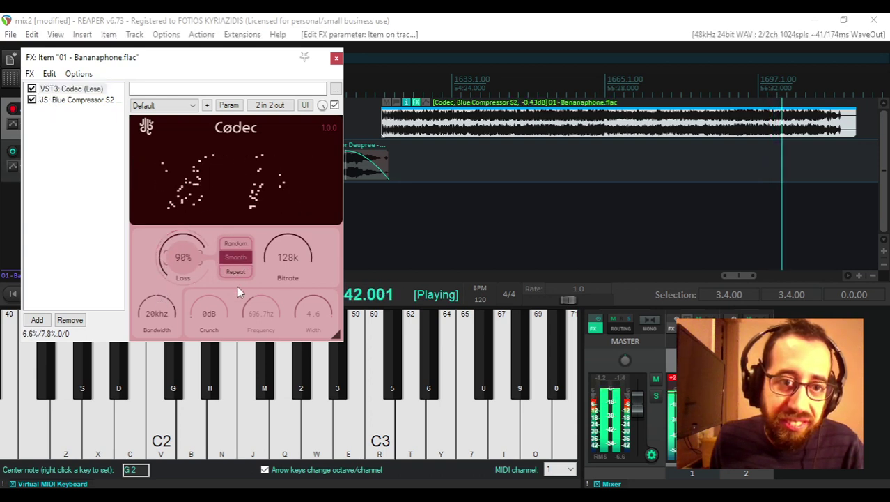
# - Put Codec in Repeat mode with crunch at 15 dB, frequency at 5.2 kHz and width at 0.95, and bypass it
pyautogui.click(236, 271)
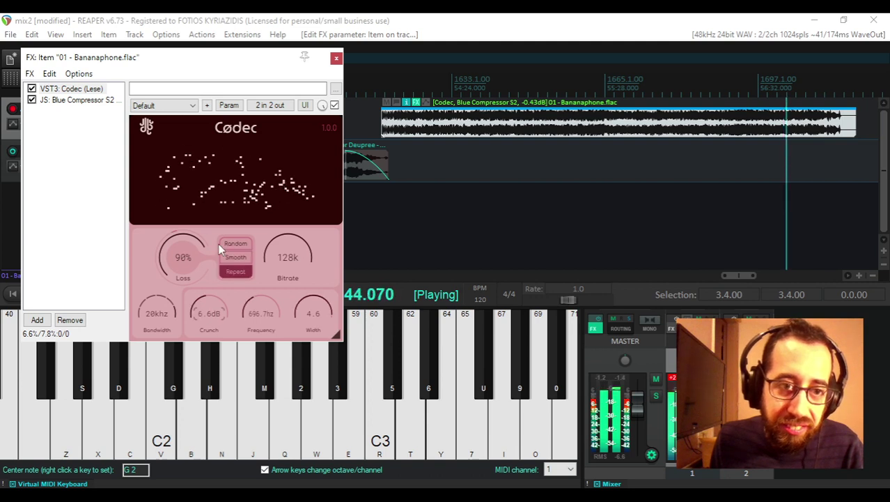
pyautogui.moveTo(271, 302); pyautogui.dragTo(298, 253)
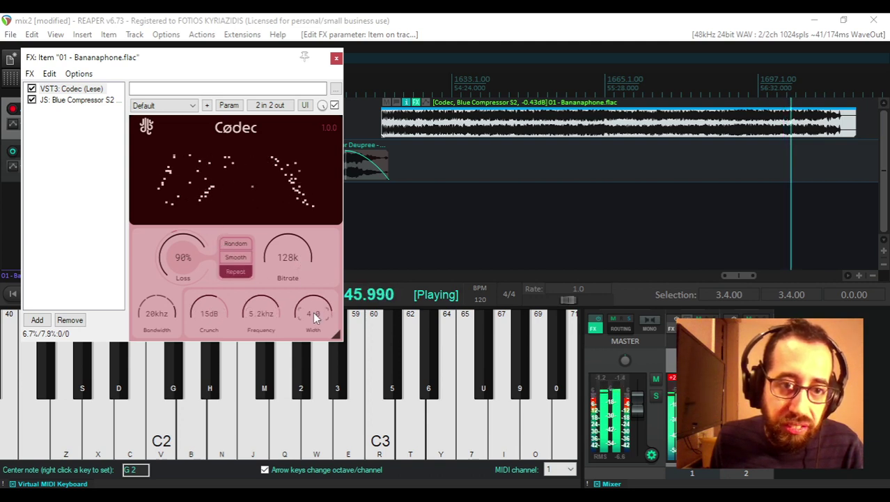
pyautogui.moveTo(312, 311); pyautogui.dragTo(275, 372)
pyautogui.click(31, 89)
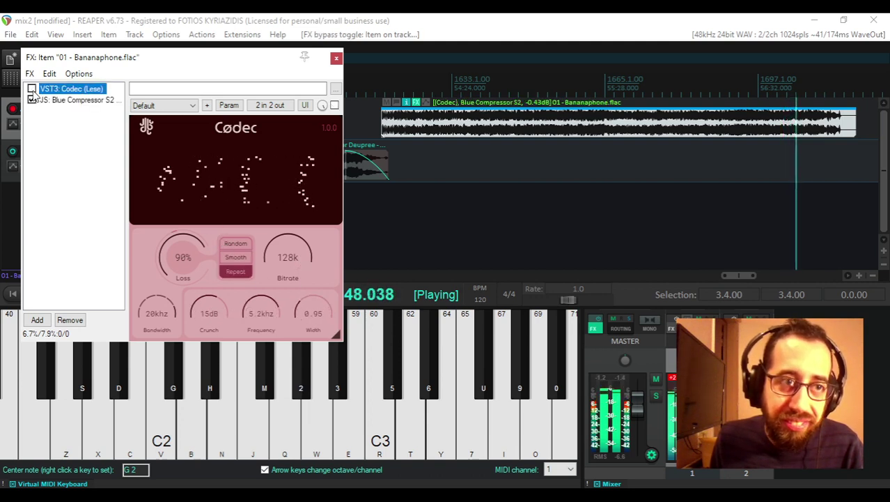
# - Try Codec's Random mode, return to Repeat mode with the effect enabled at 71% loss, and bypass it as Bananaphone ends
pyautogui.click(236, 243)
pyautogui.click(56, 89)
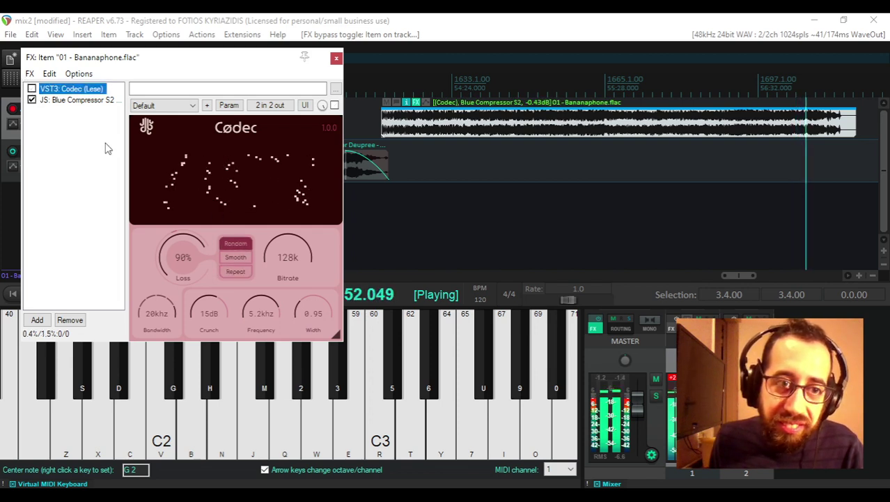
pyautogui.click(236, 271)
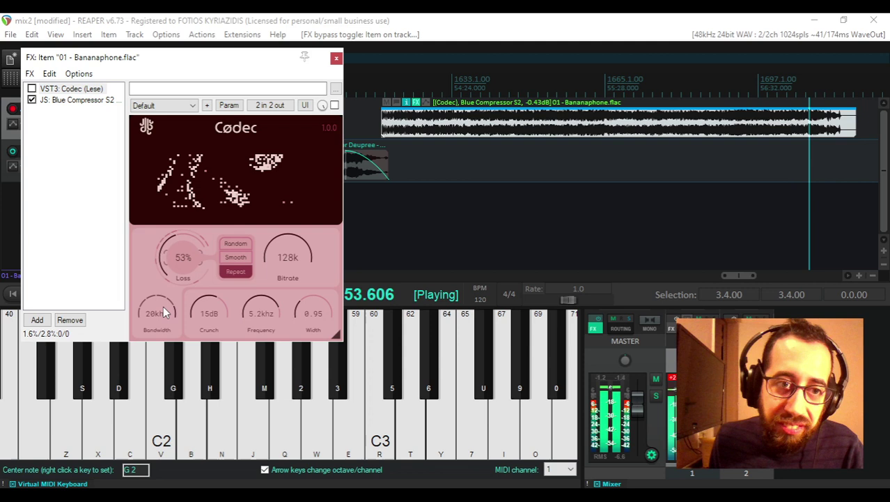
pyautogui.click(32, 88)
pyautogui.moveTo(183, 259); pyautogui.dragTo(194, 227)
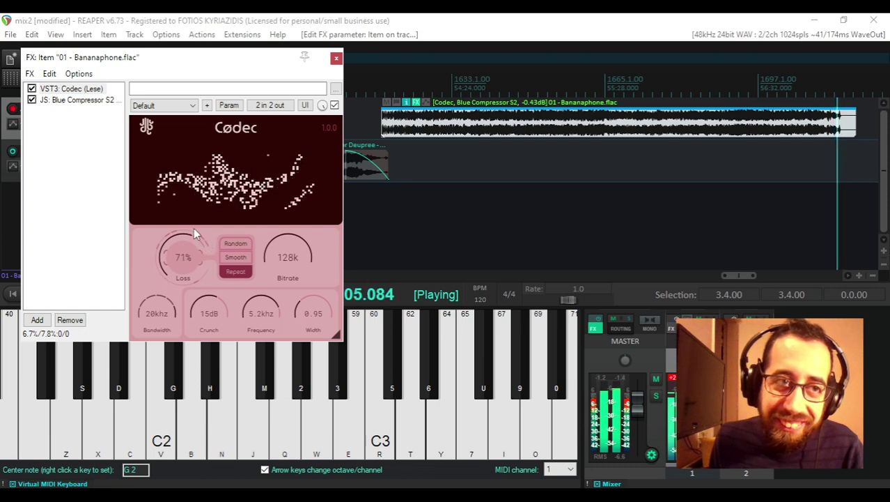
pyautogui.click(32, 89)
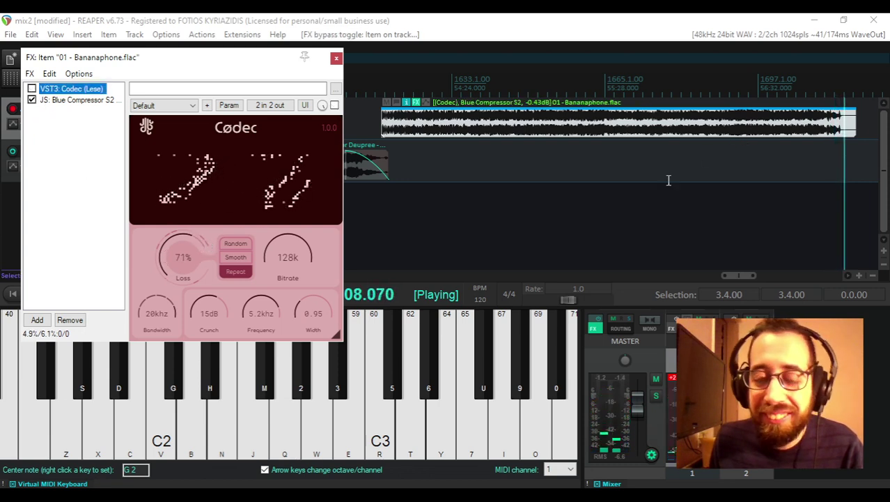
# - Replay the last seconds of Bananaphone and stop playback near the item's end
pyautogui.click(834, 93)
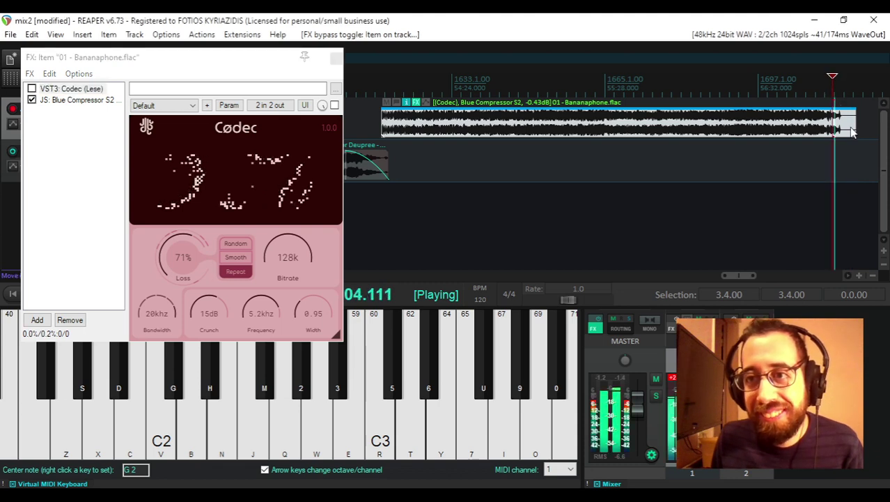
pyautogui.scroll(2, 851, 130)
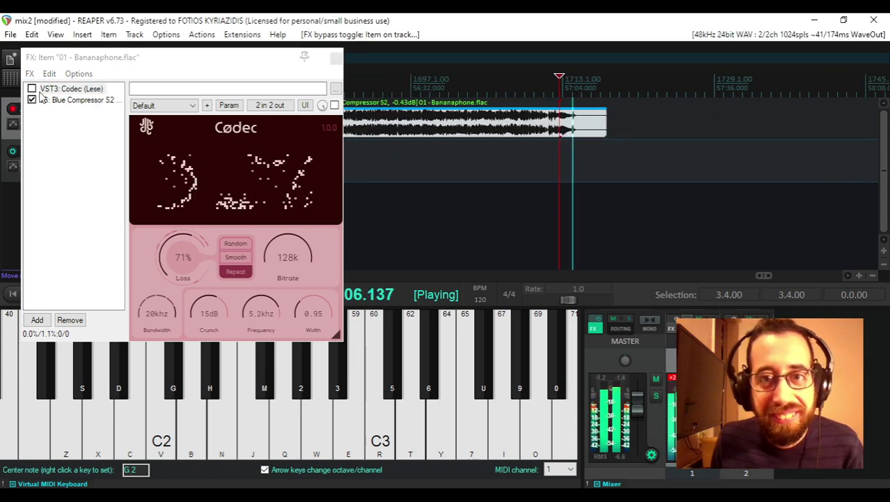
pyautogui.click(599, 127)
pyautogui.press('space')
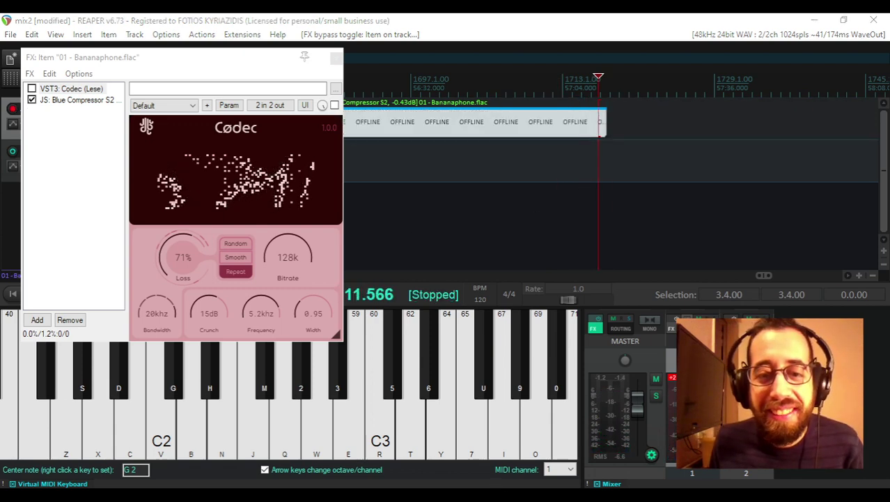
# - Switch to the browser to check the Twitch stream chat, and bring up OBS
pyautogui.hotkey('alt', 'Tab')
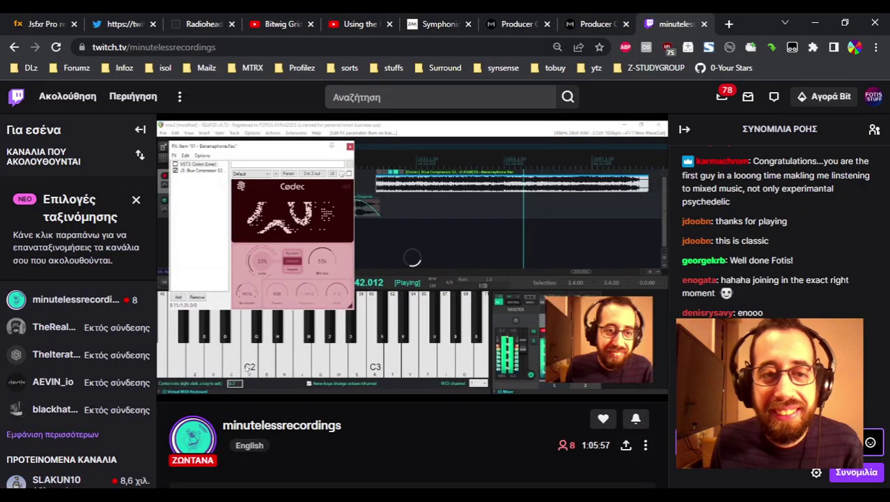
pyautogui.hotkey('alt', 'Tab')
pyautogui.hotkey('alt', 'Tab')
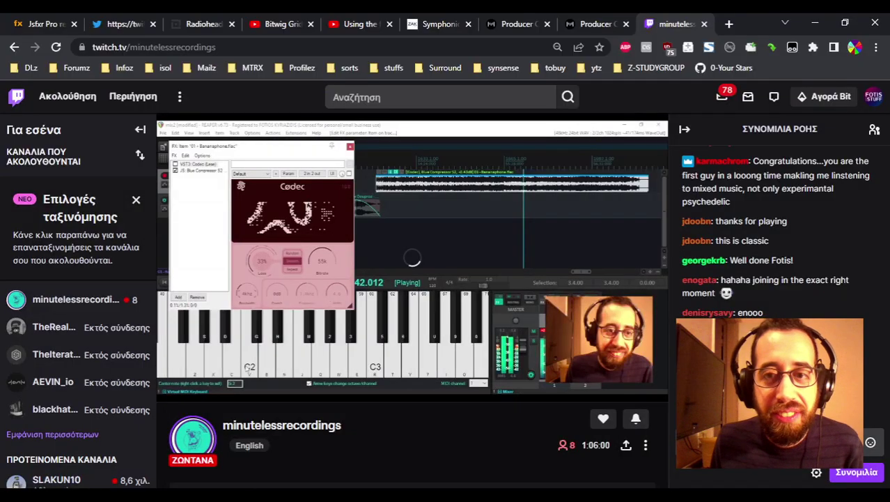
pyautogui.hotkey('alt', 'Tab')
pyautogui.hotkey('alt', 'Tab')
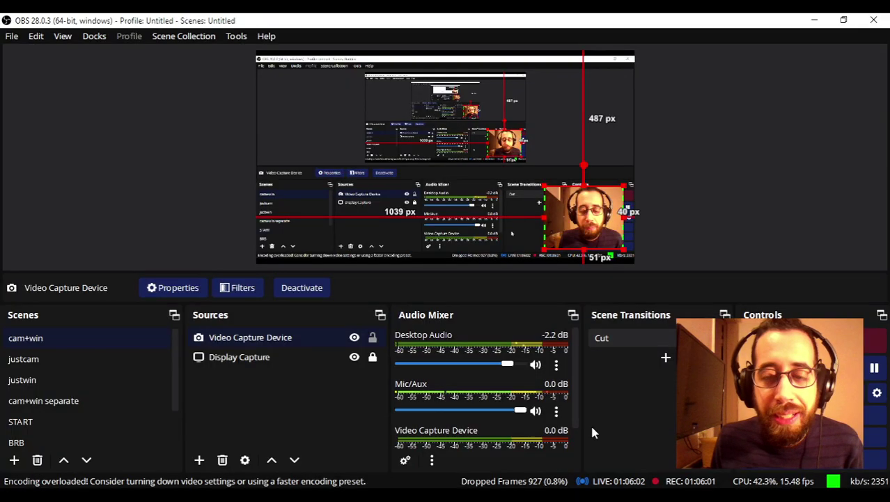